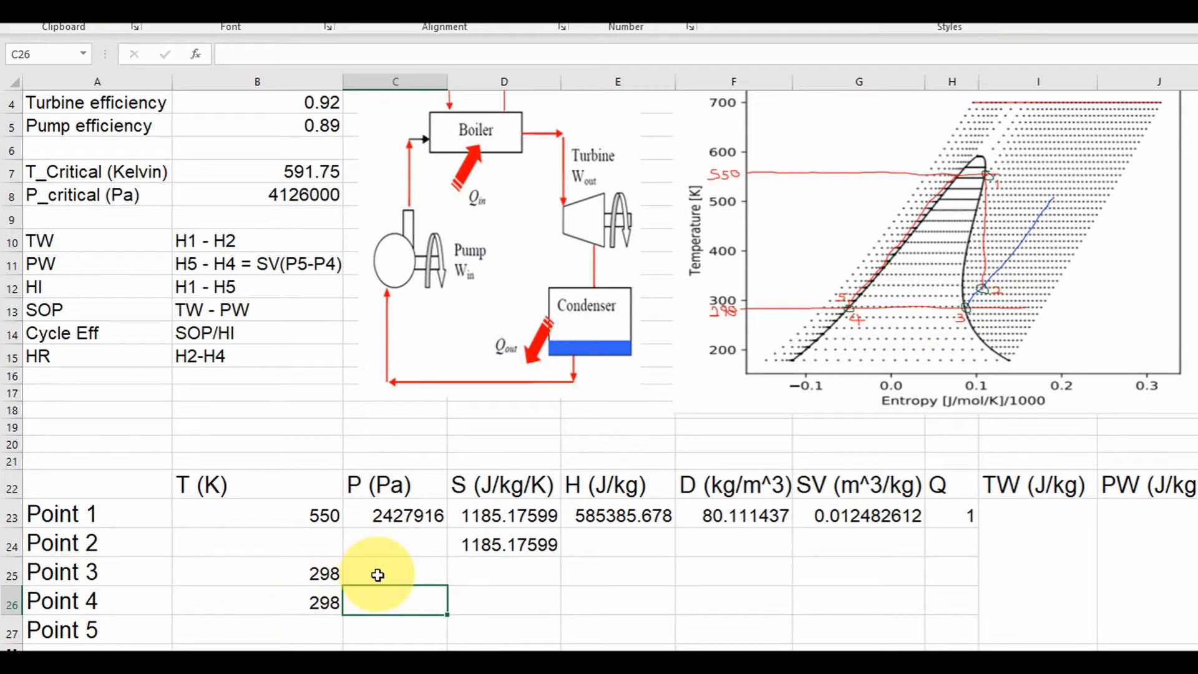
# Step: Start Point 3's pressure formula in C25 from the toluene PropsSI formula, with "P" as the output property
pyautogui.click(377, 575)
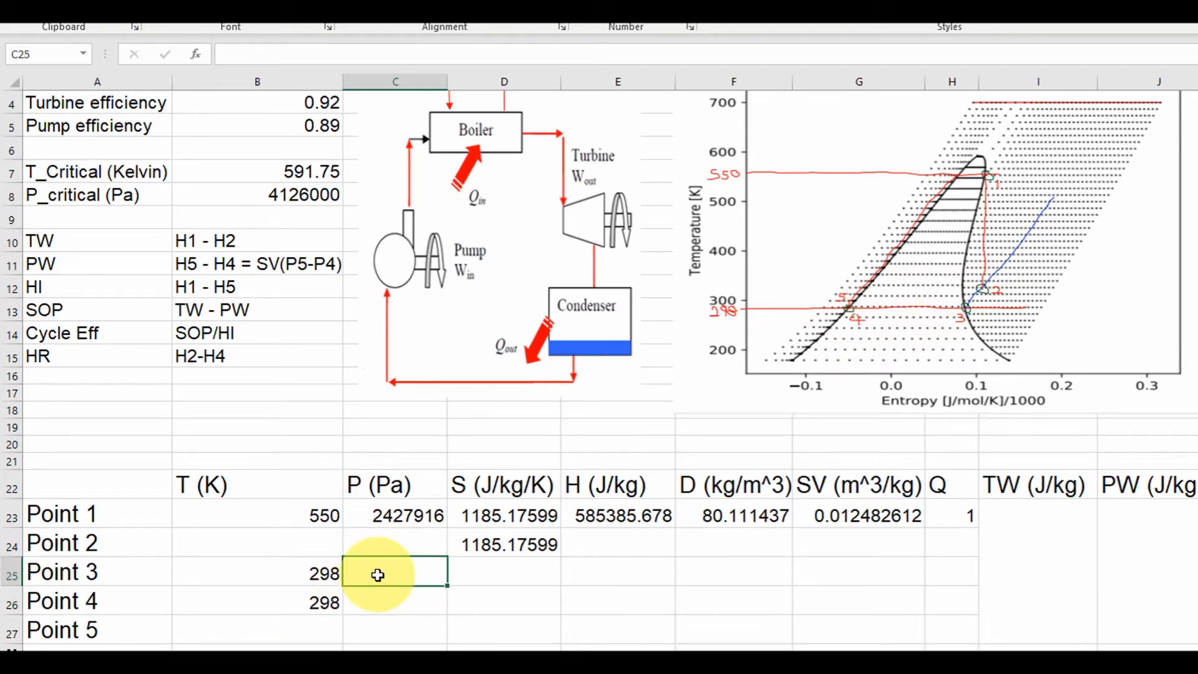
pyautogui.write('=')
pyautogui.write('@PropsSI("S", "T", B23, "P|gas",C23, "Toluene")')
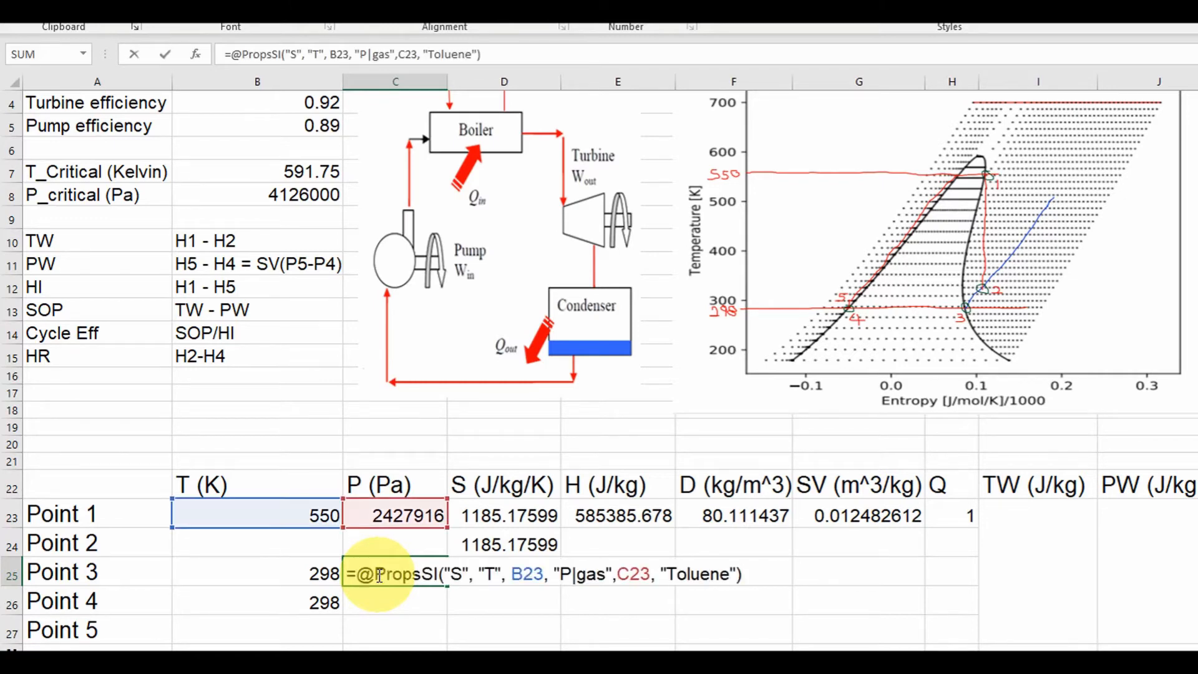
pyautogui.click(463, 573)
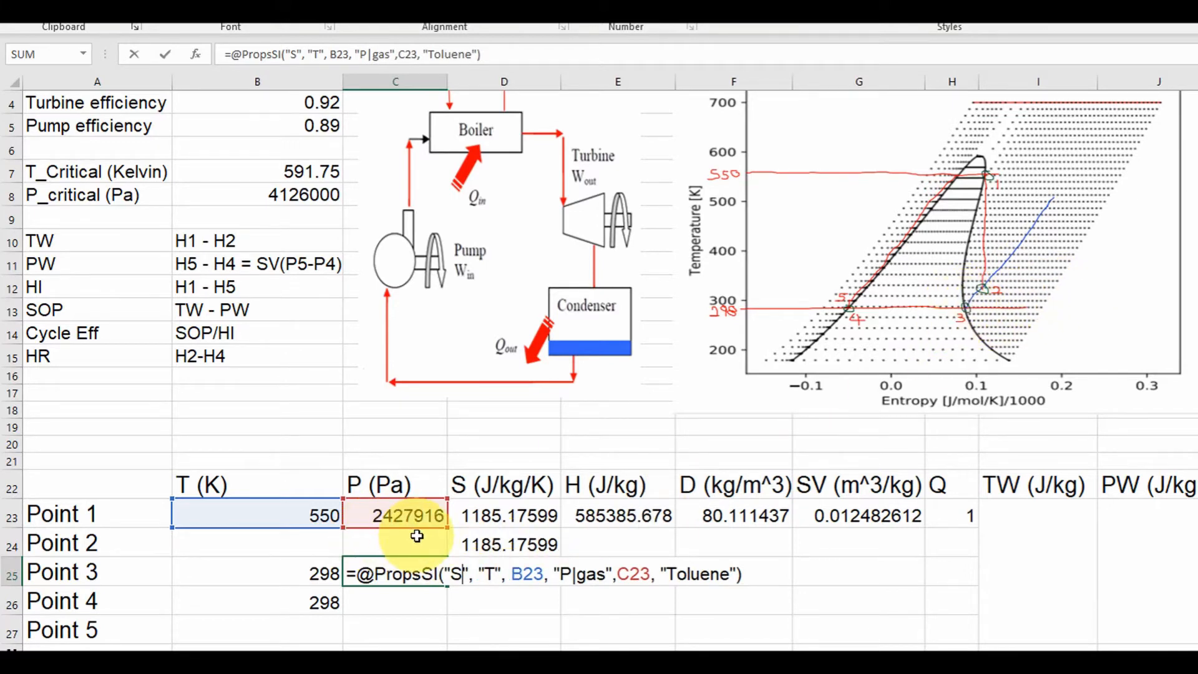
pyautogui.press('BackSpace')
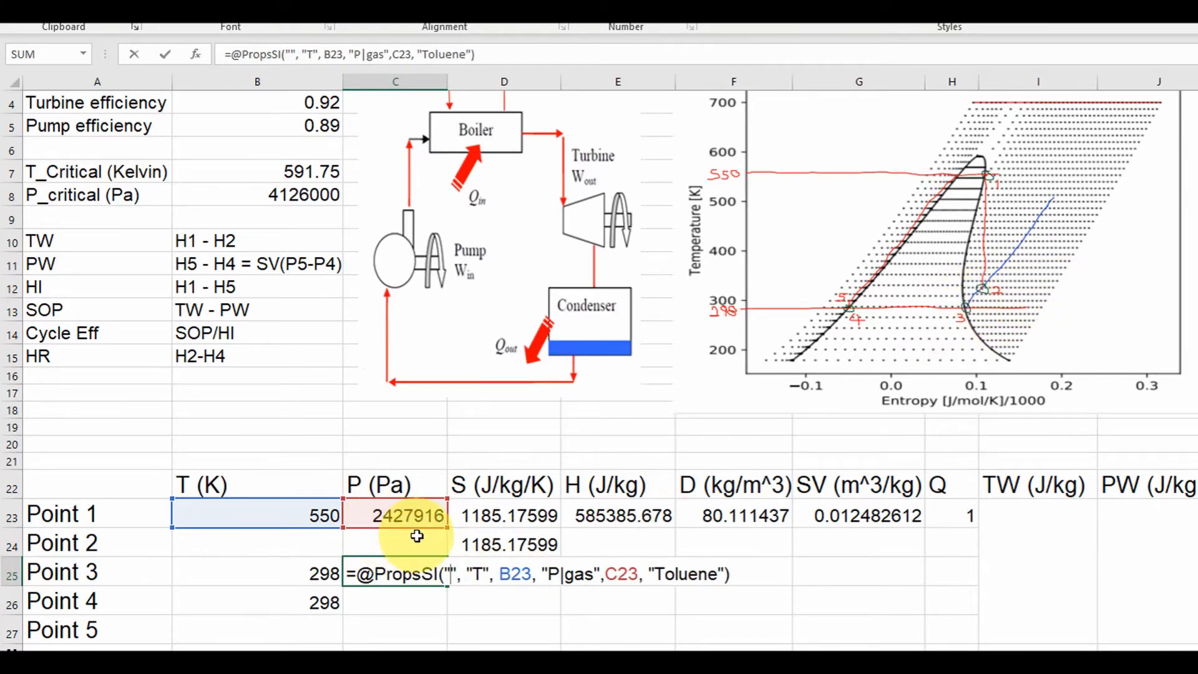
pyautogui.write('P')
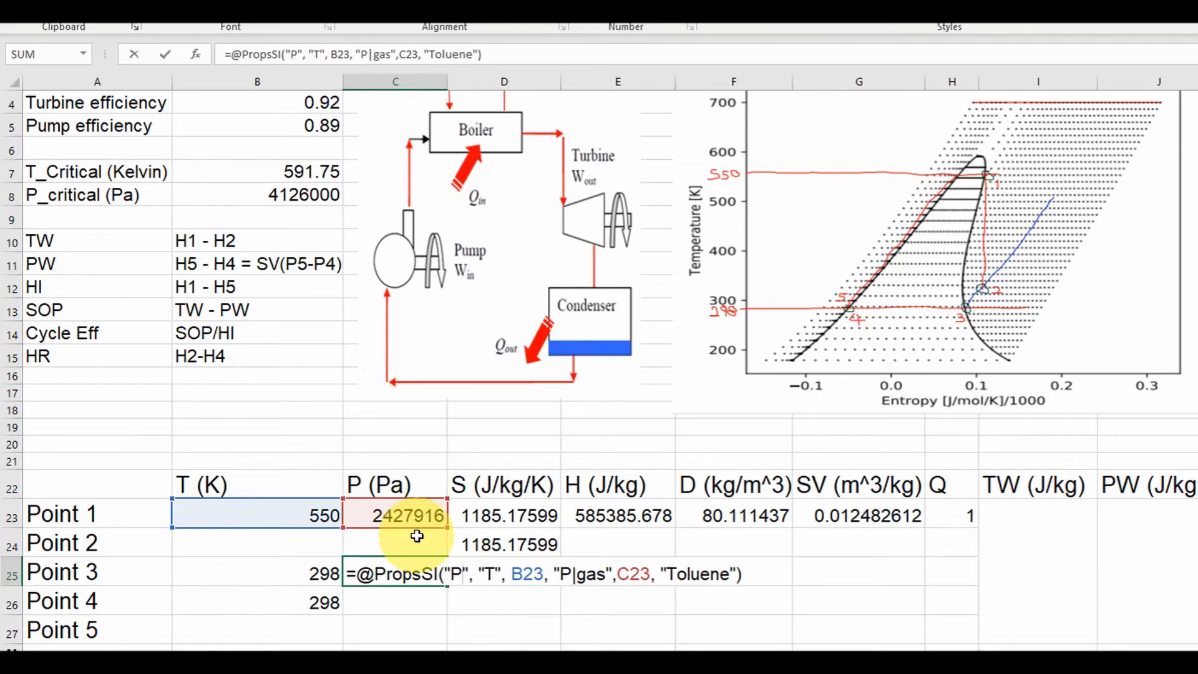
# Step: Change the temperature reference in Point 3's pressure formula to B25
pyautogui.click(544, 572)
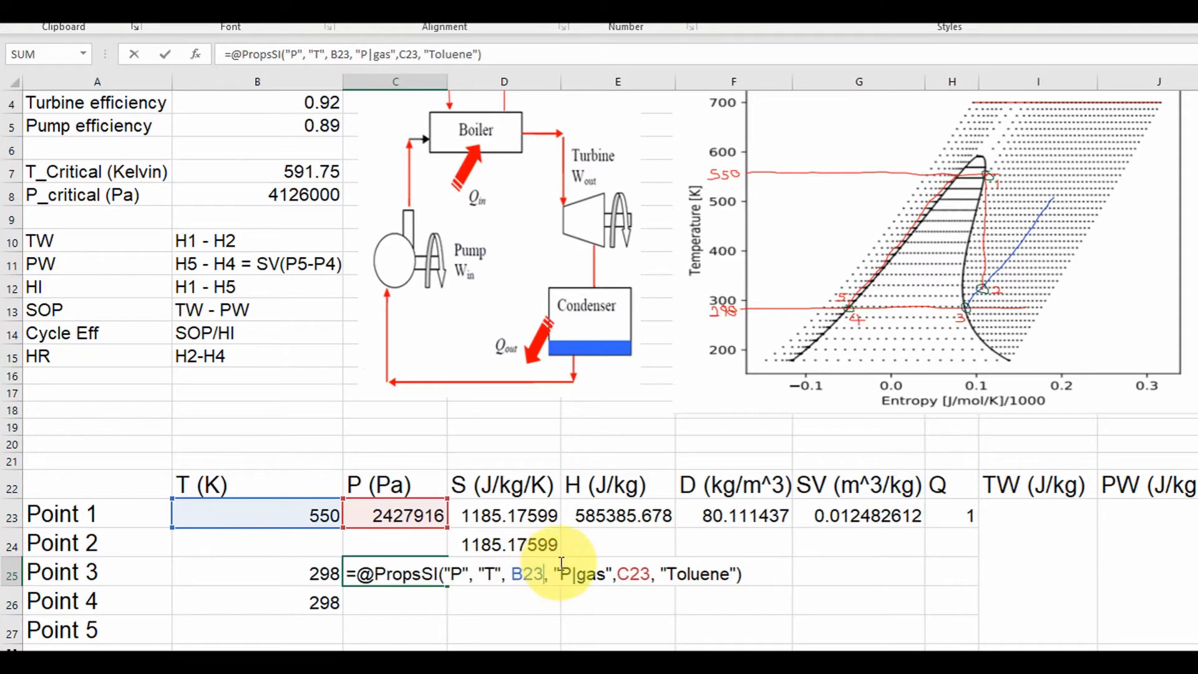
pyautogui.press('BackSpace')
pyautogui.press('BackSpace')
pyautogui.press('BackSpace')
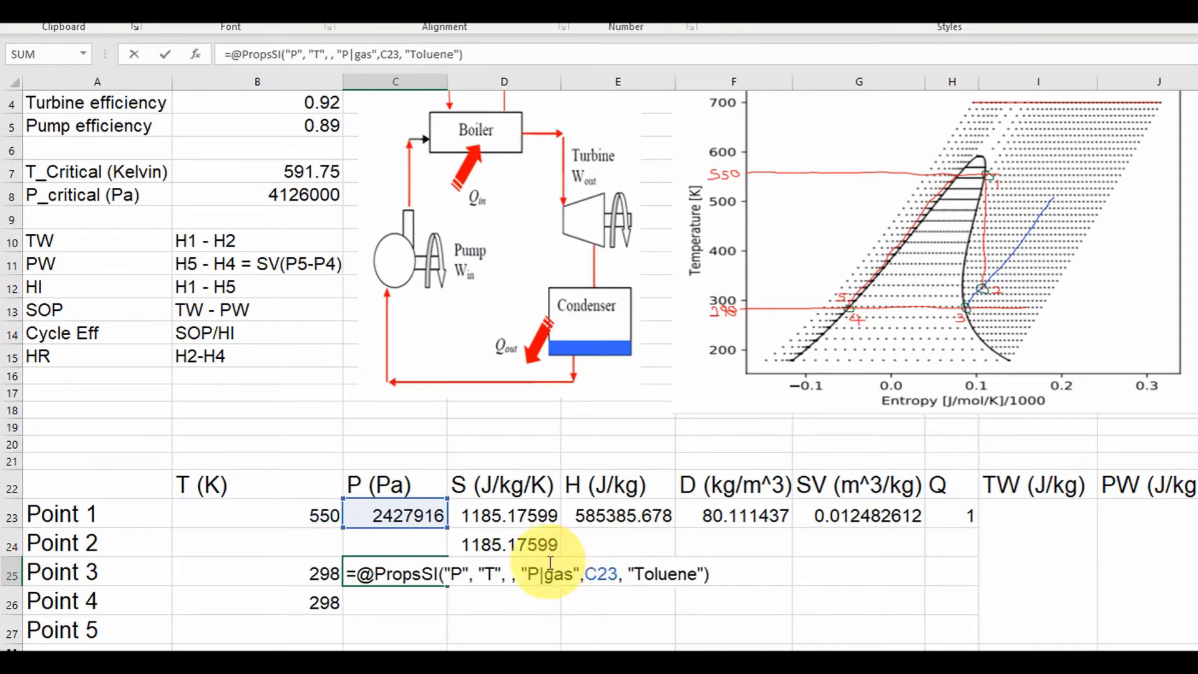
pyautogui.click(309, 575)
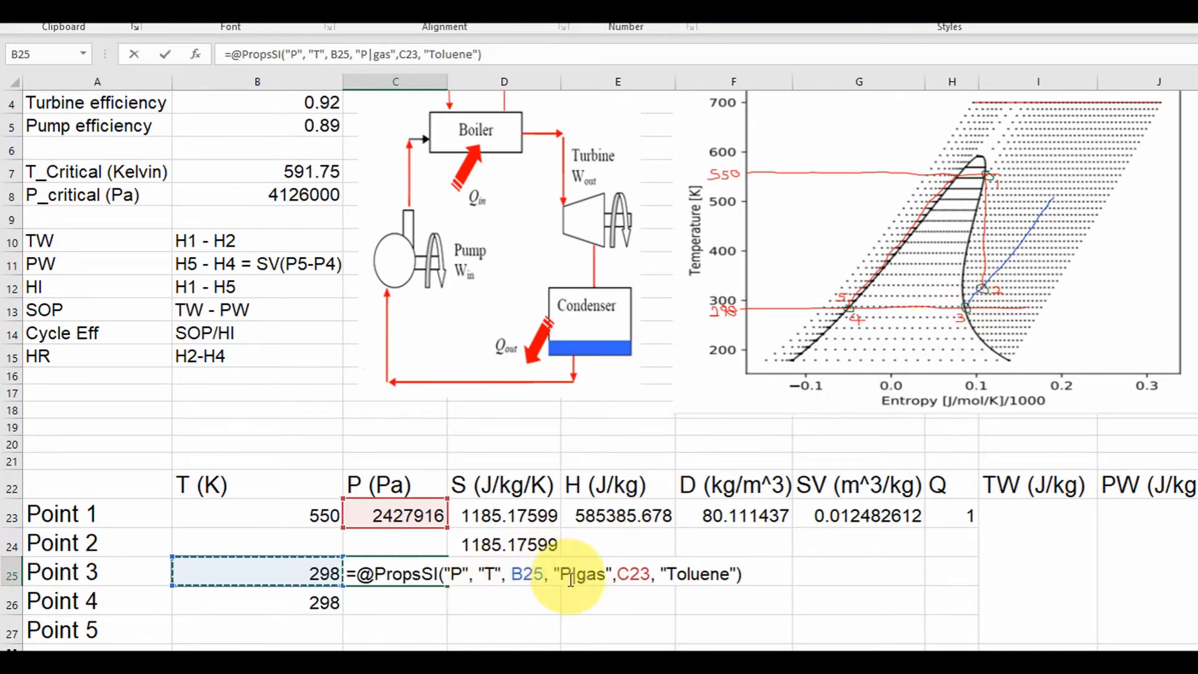
pyautogui.click(604, 573)
pyautogui.press('BackSpace')
pyautogui.press('BackSpace')
pyautogui.press('BackSpace')
pyautogui.press('BackSpace')
pyautogui.press('BackSpace')
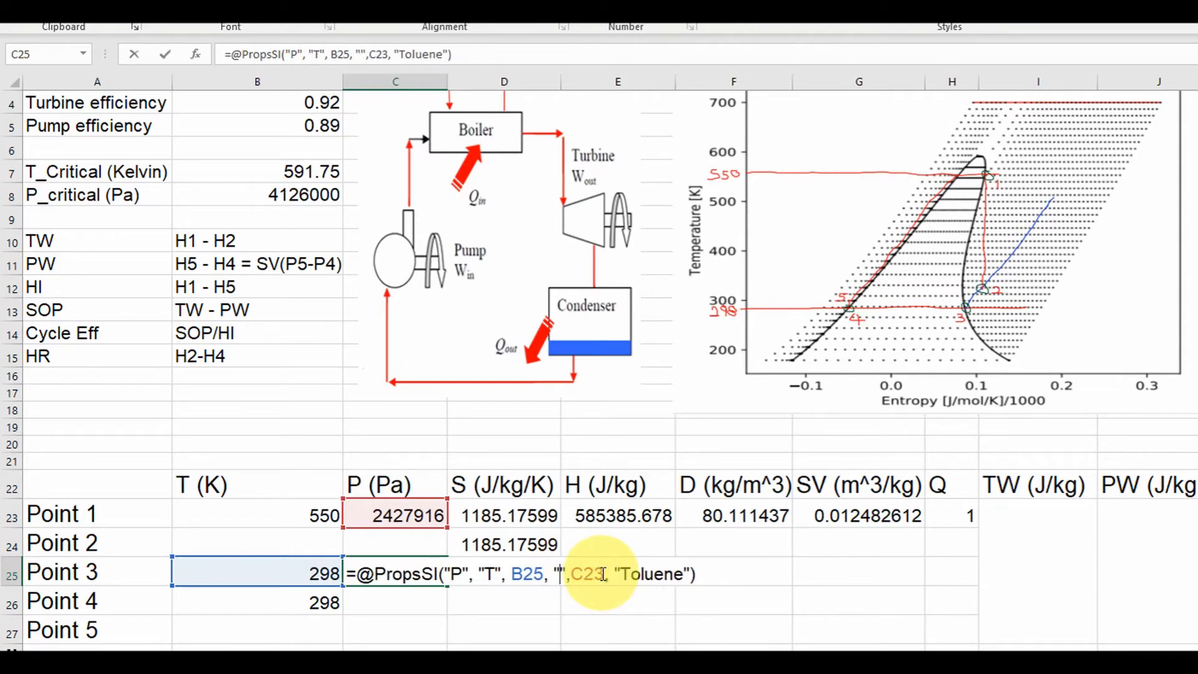
pyautogui.write('Q')
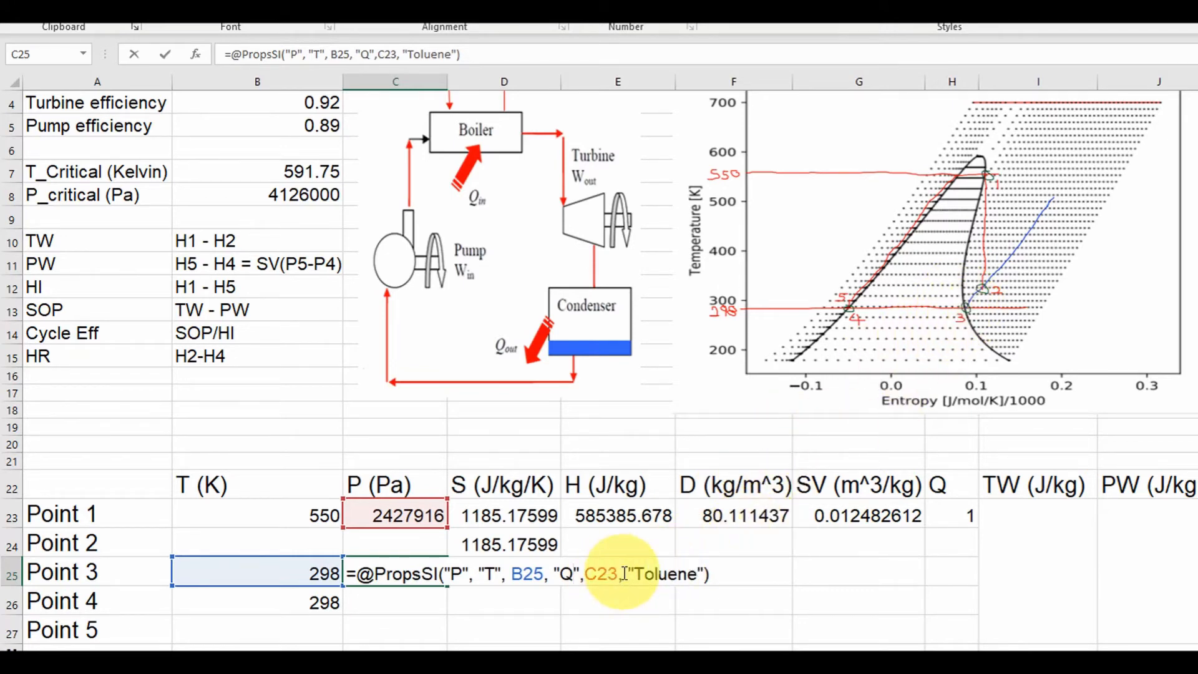
pyautogui.click(620, 571)
pyautogui.press('BackSpace')
pyautogui.press('BackSpace')
pyautogui.press('BackSpace')
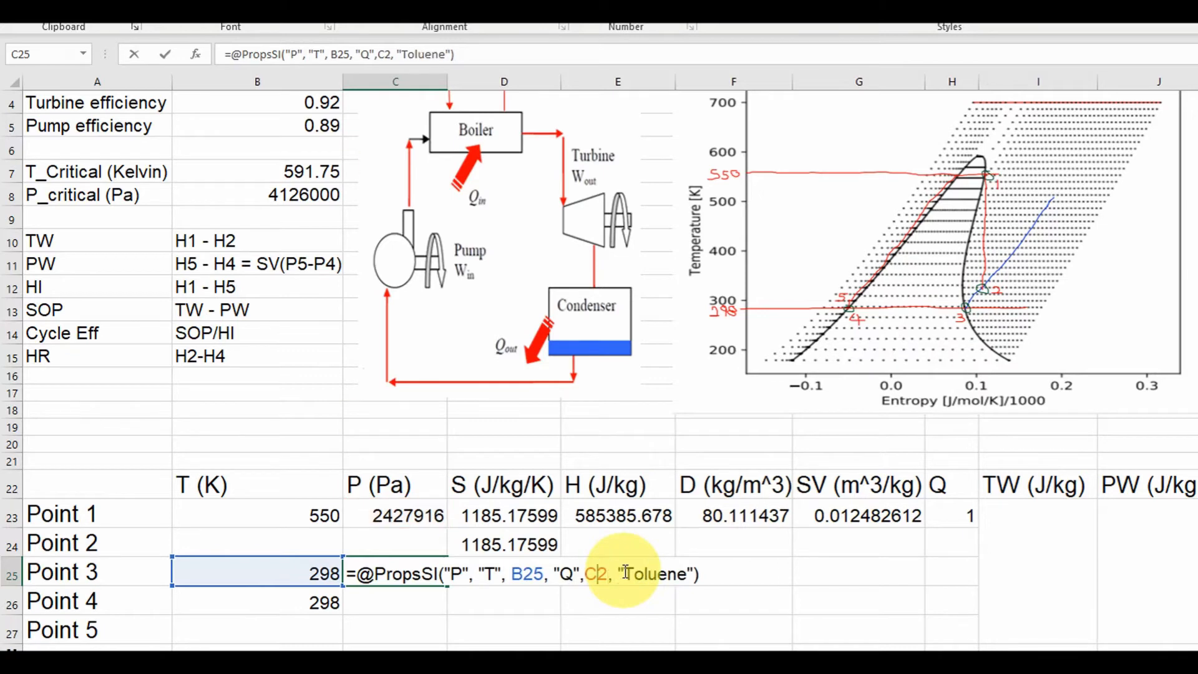
pyautogui.write('1')
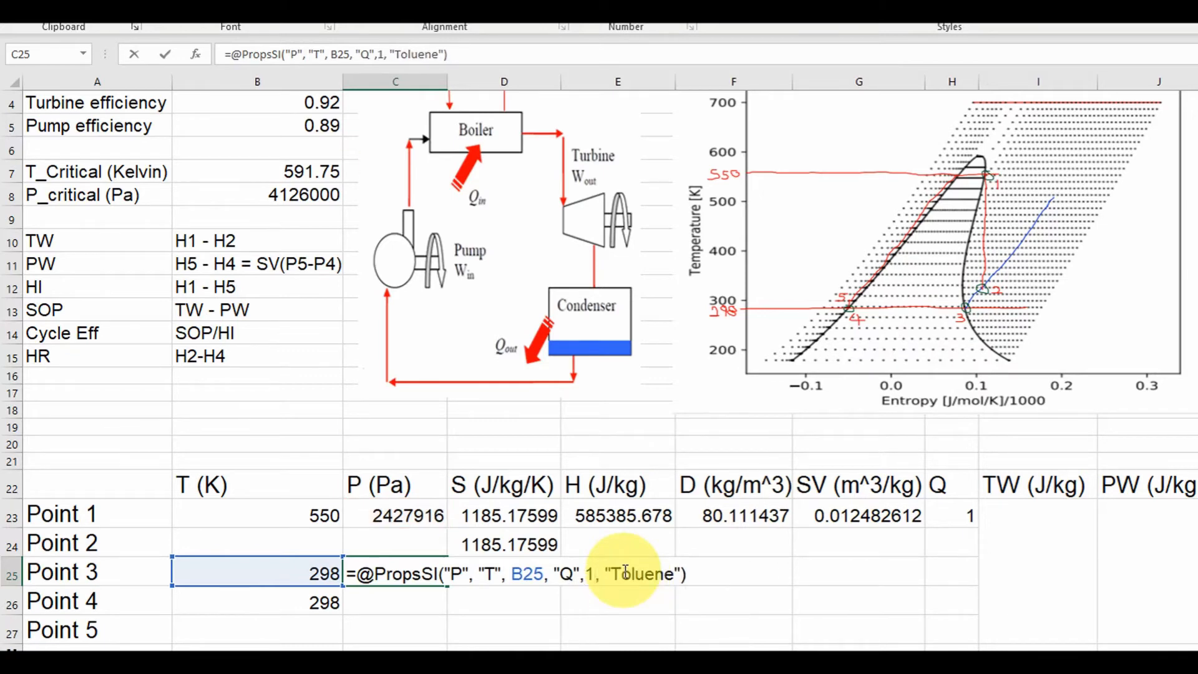
pyautogui.click(690, 573)
pyautogui.press('Return')
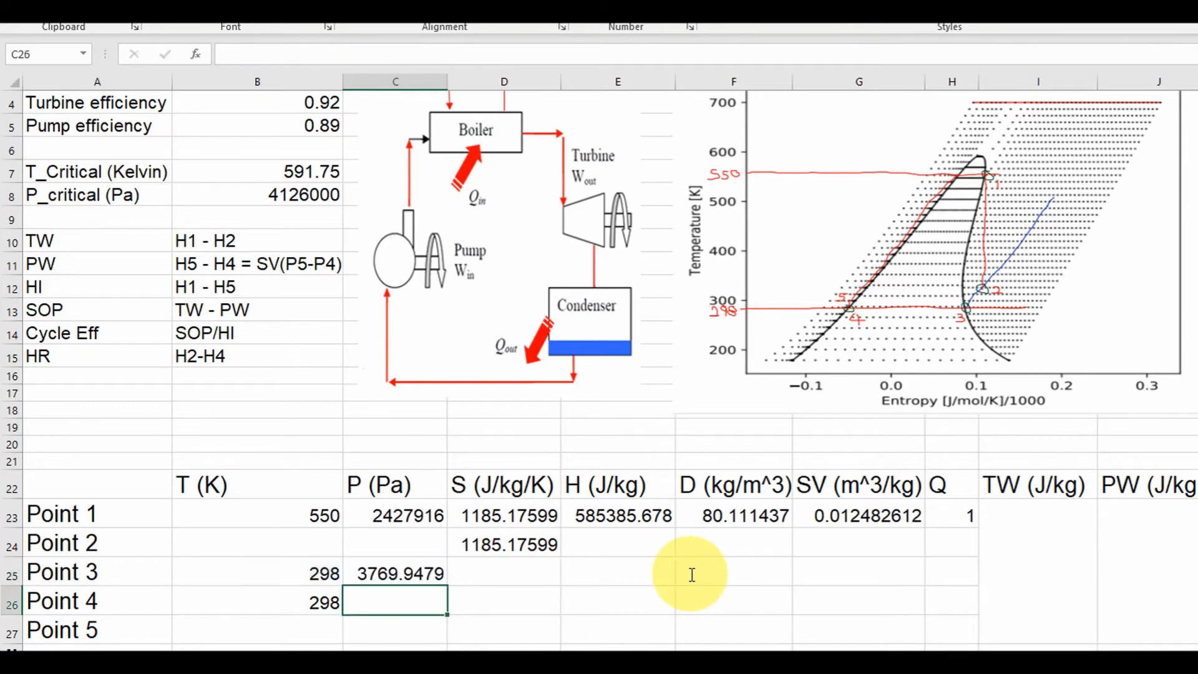
# Step: Set Point 4's pressure in C26 equal to Point 3's pressure with =C25
pyautogui.click(390, 599)
pyautogui.write('=')
pyautogui.click(390, 573)
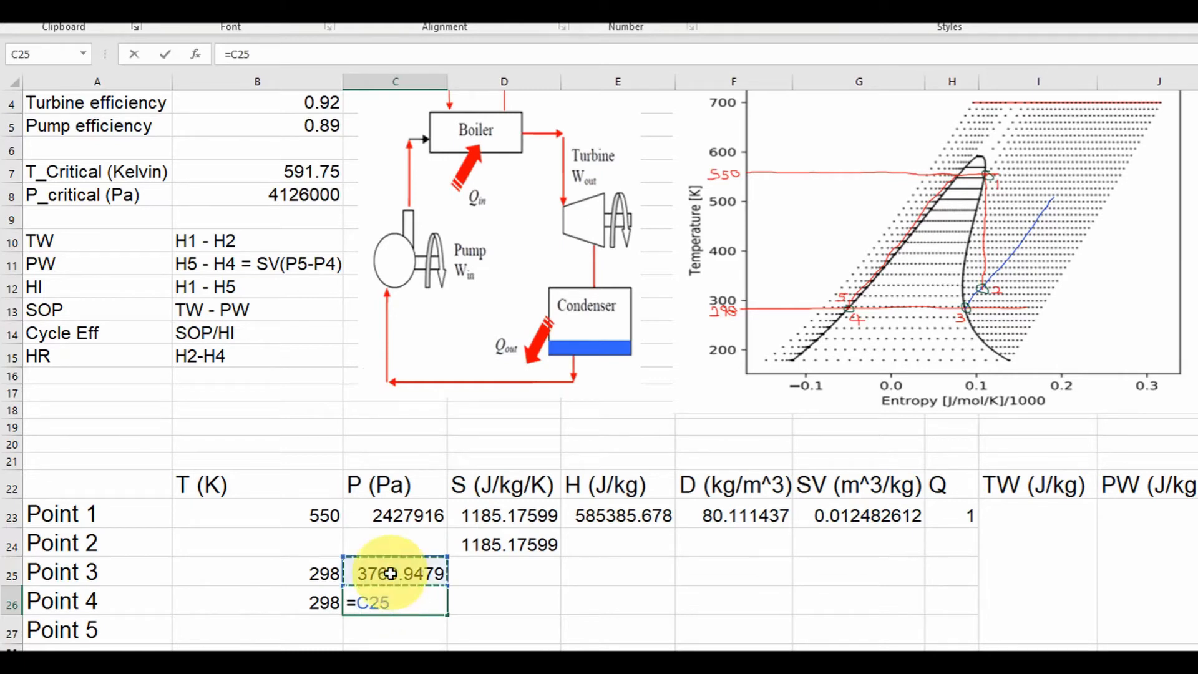
pyautogui.press('Return')
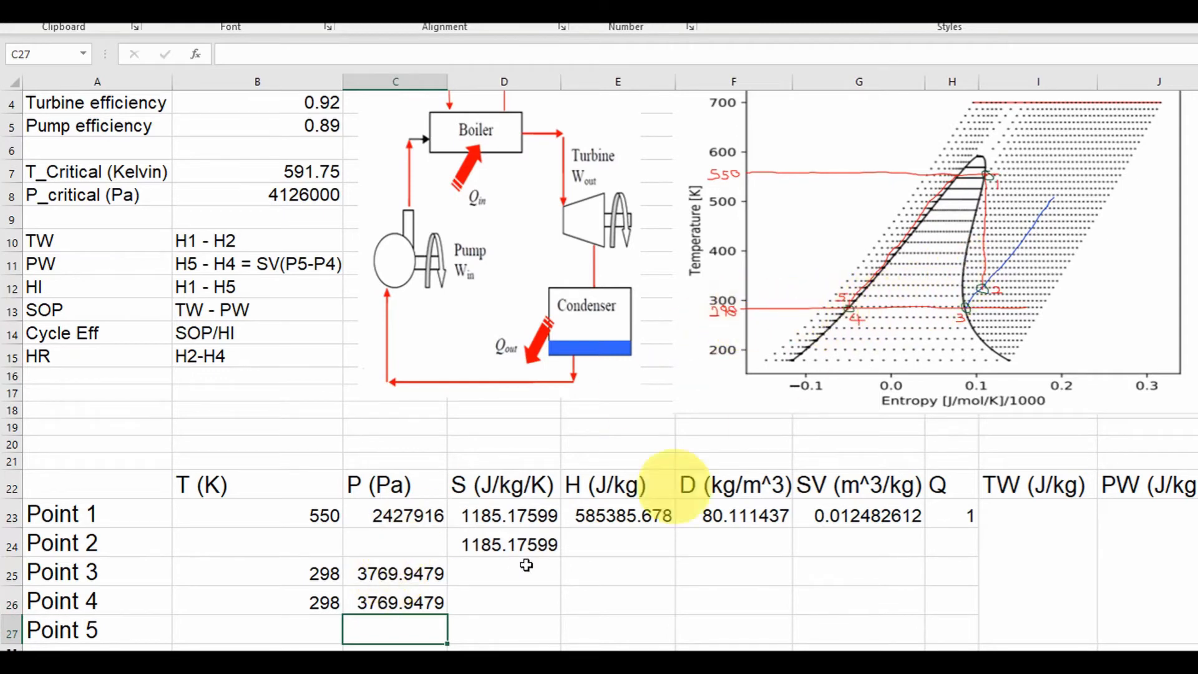
# Step: Set Point 2's pressure in C24 equal to Point 3's pressure in C25
pyautogui.click(376, 540)
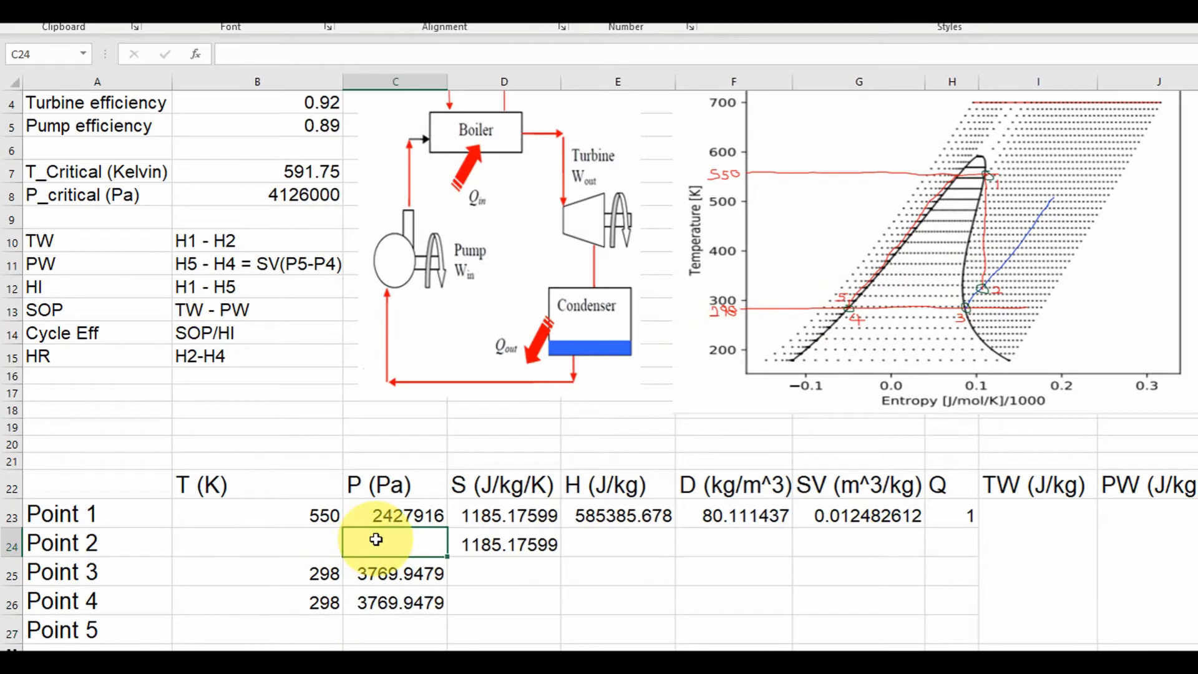
pyautogui.write('=')
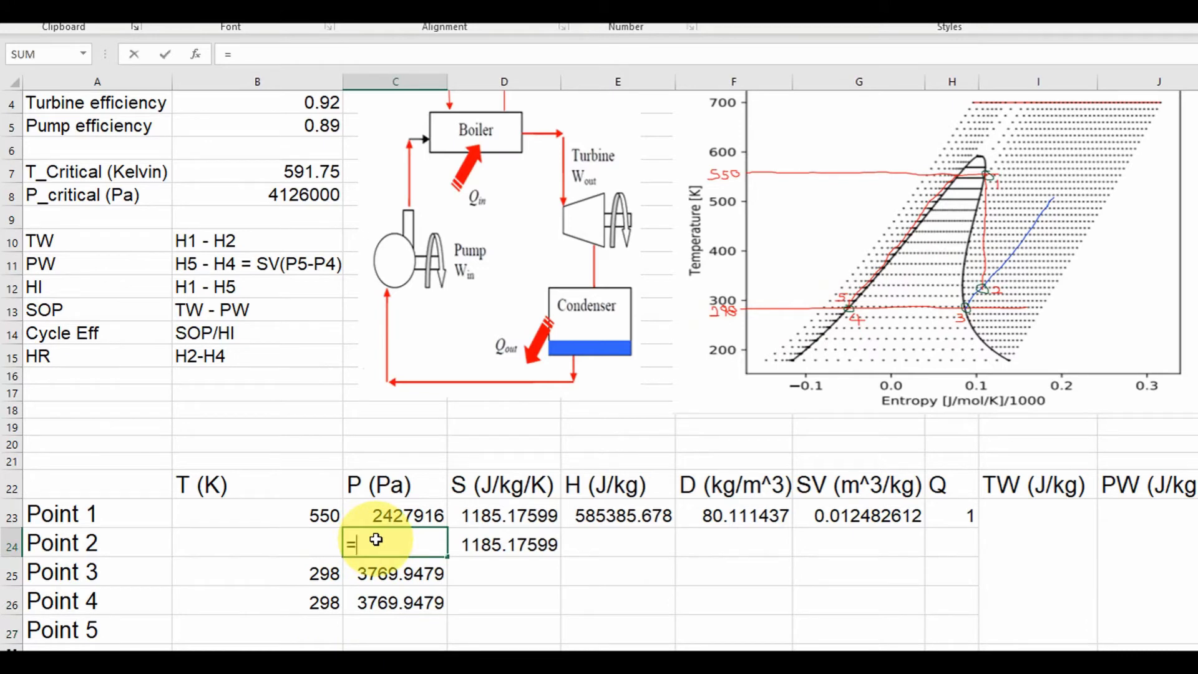
pyautogui.click(388, 573)
pyautogui.press('Return')
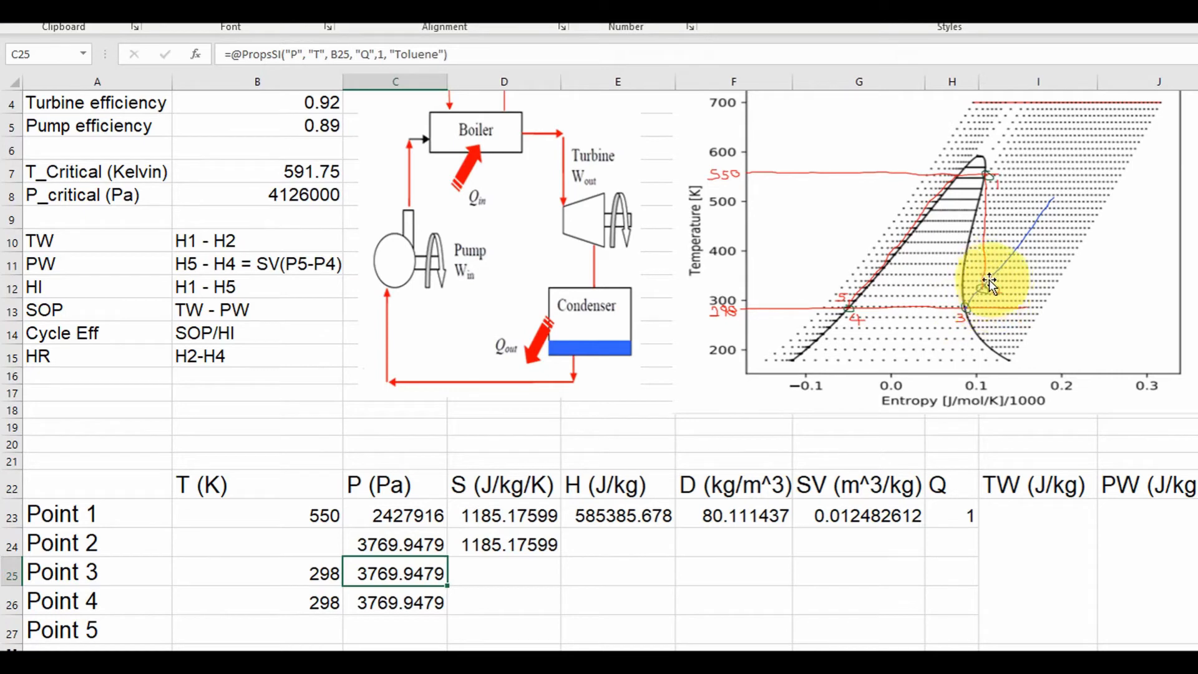
# Step: Start Point 2's temperature formula in B24 from the toluene PropsSI formula, with "T" as output and "S" as the first input property
pyautogui.click(279, 546)
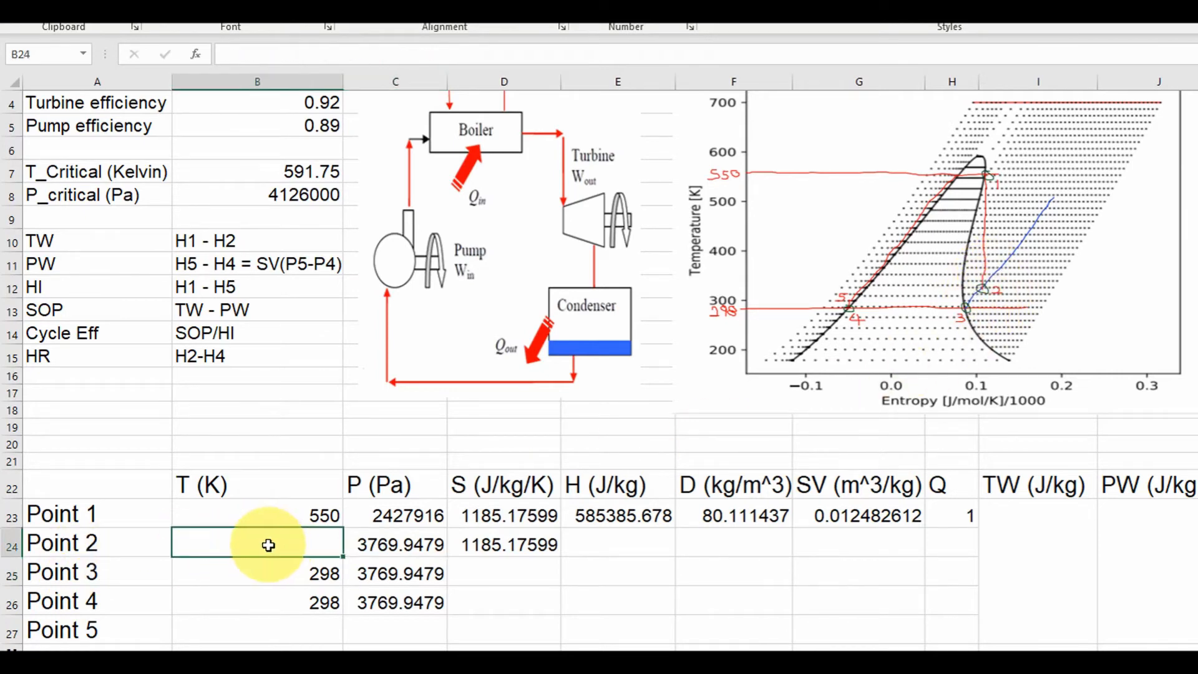
pyautogui.write('=')
pyautogui.write('@PropsSI("S", "T", B23, "P|gas",C23, "Toluene")')
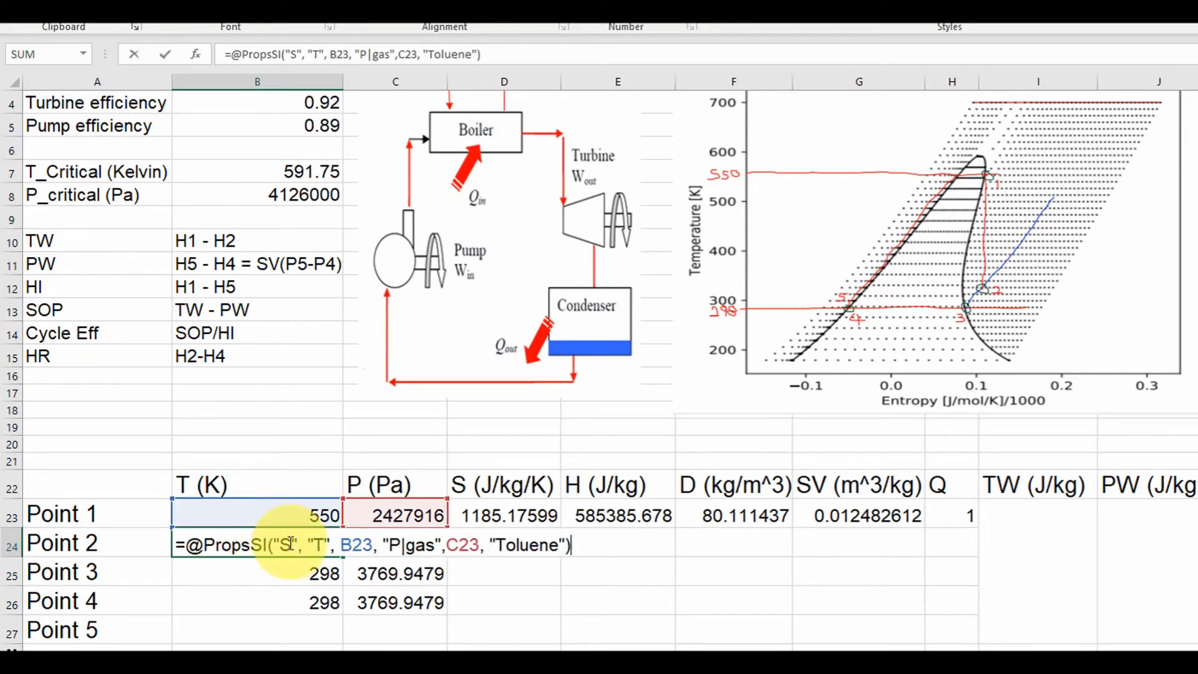
pyautogui.click(292, 544)
pyautogui.press('BackSpace')
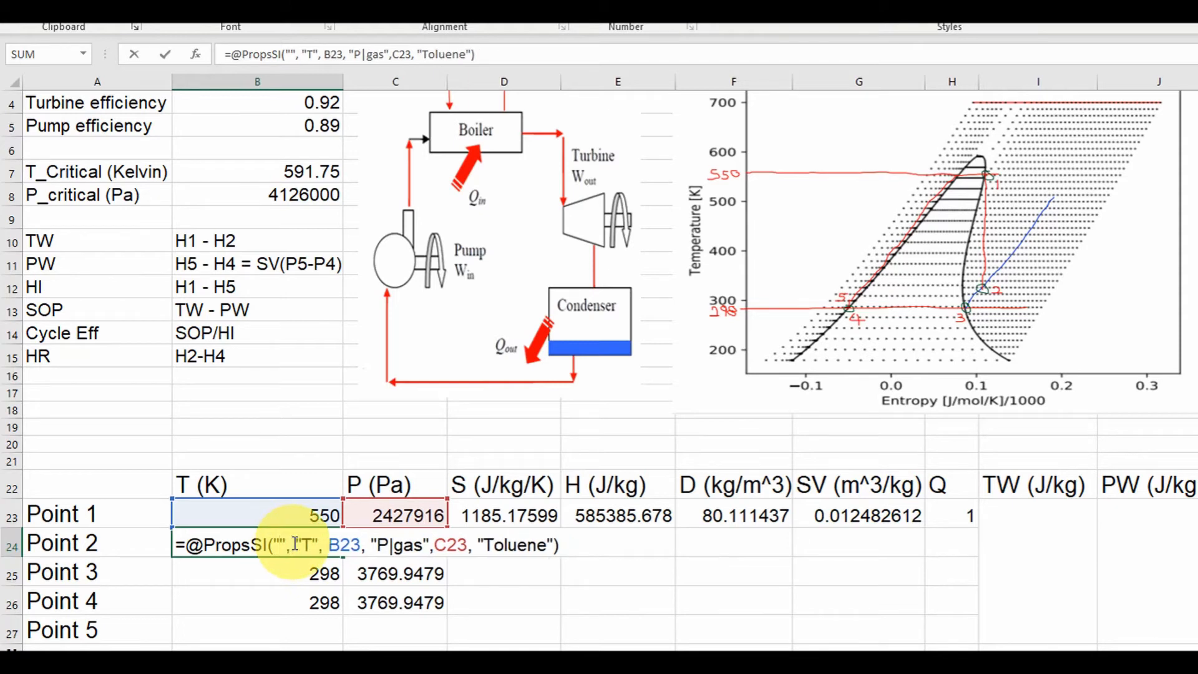
pyautogui.write('T')
pyautogui.click(321, 540)
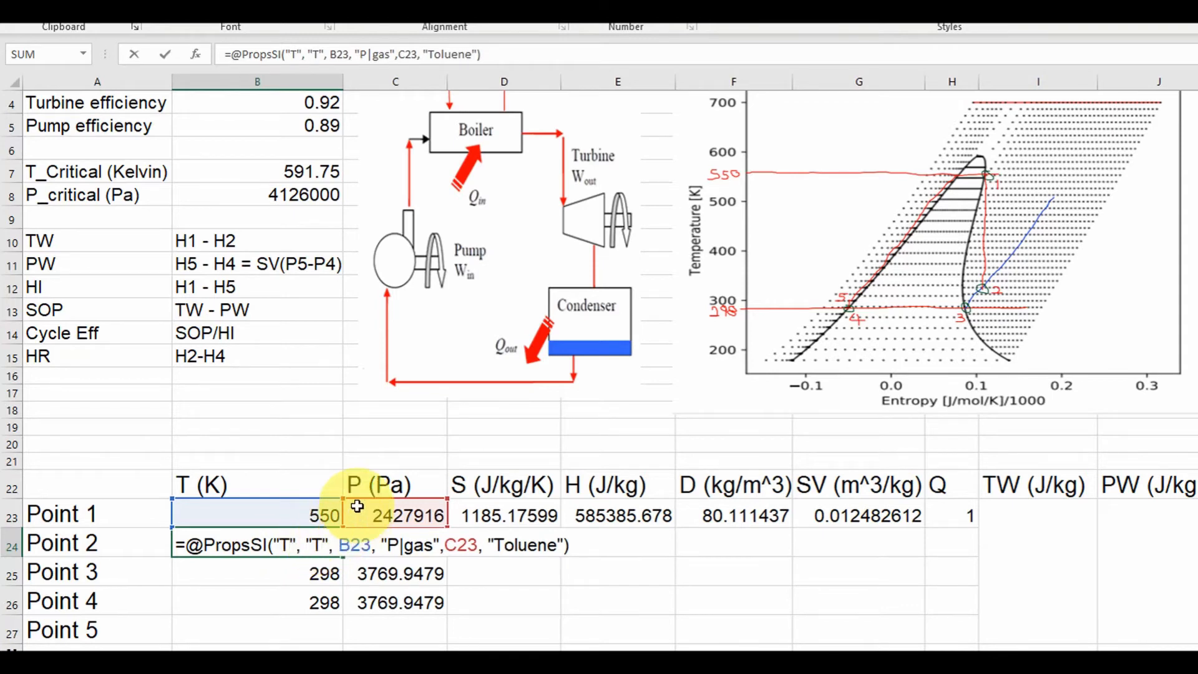
pyautogui.press('BackSpace')
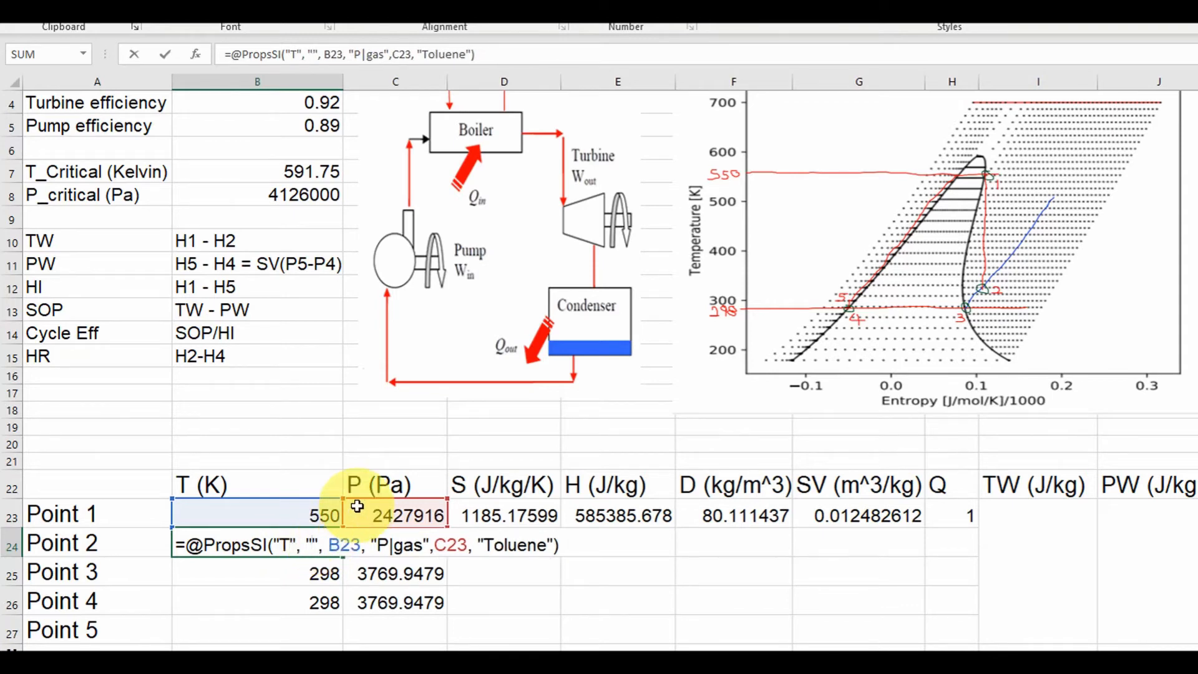
pyautogui.write('S')
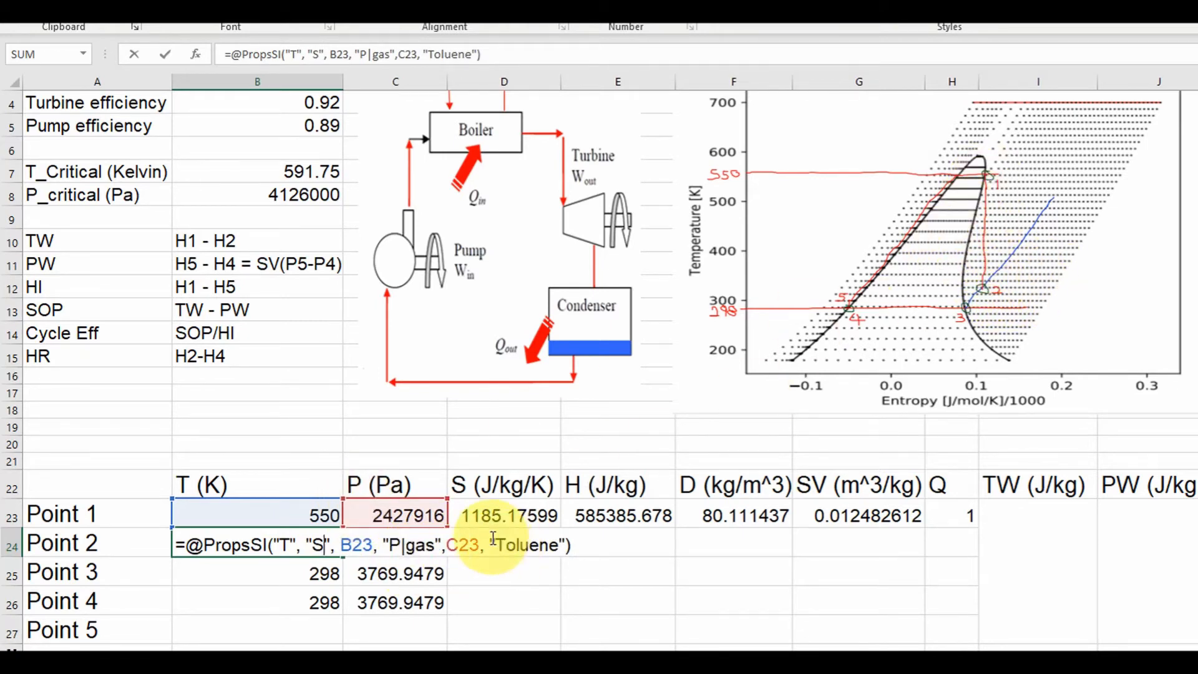
pyautogui.click(493, 541)
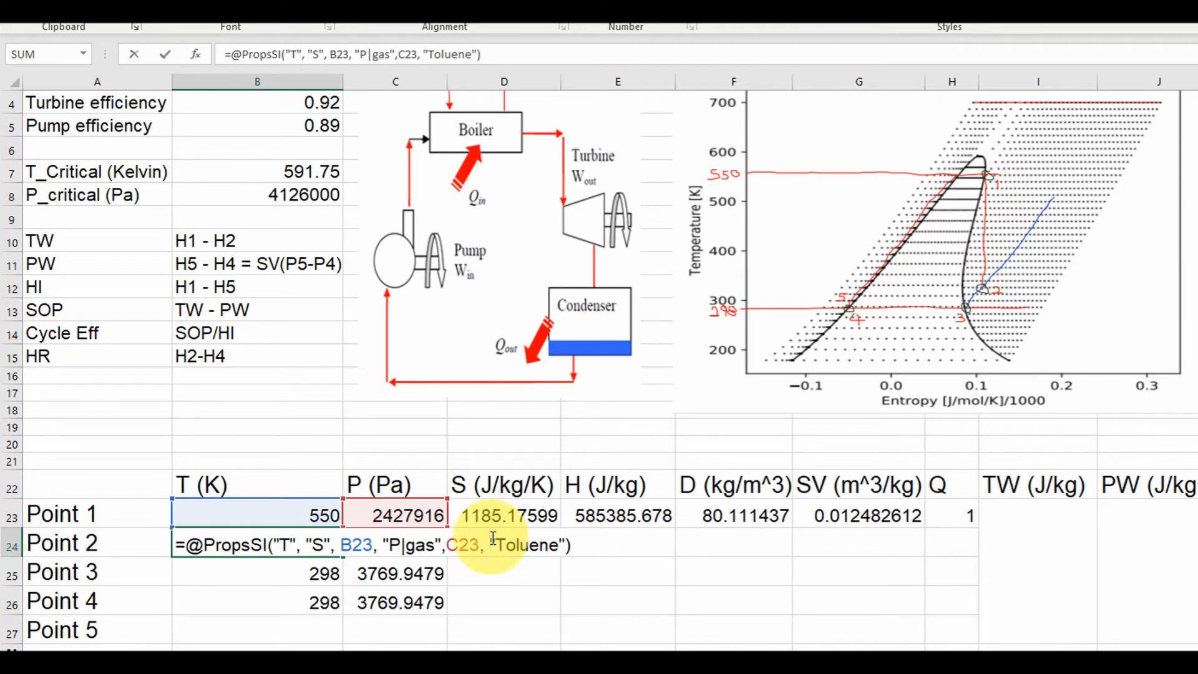
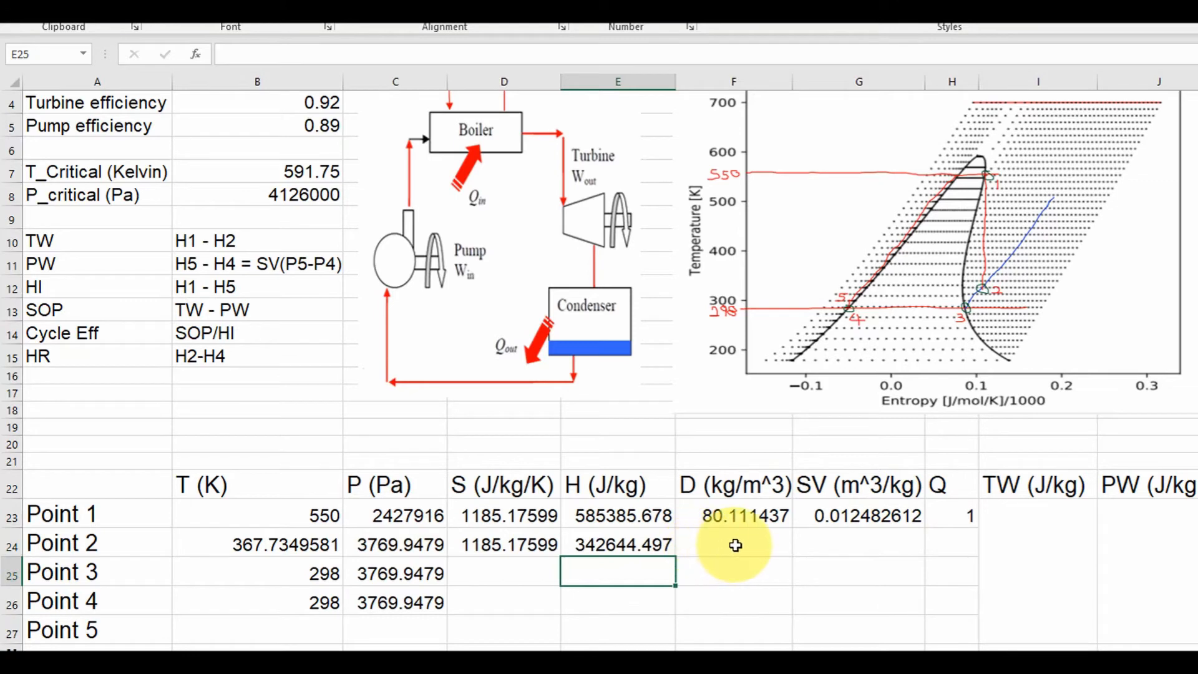
pyautogui.click(736, 546)
pyautogui.write('=')
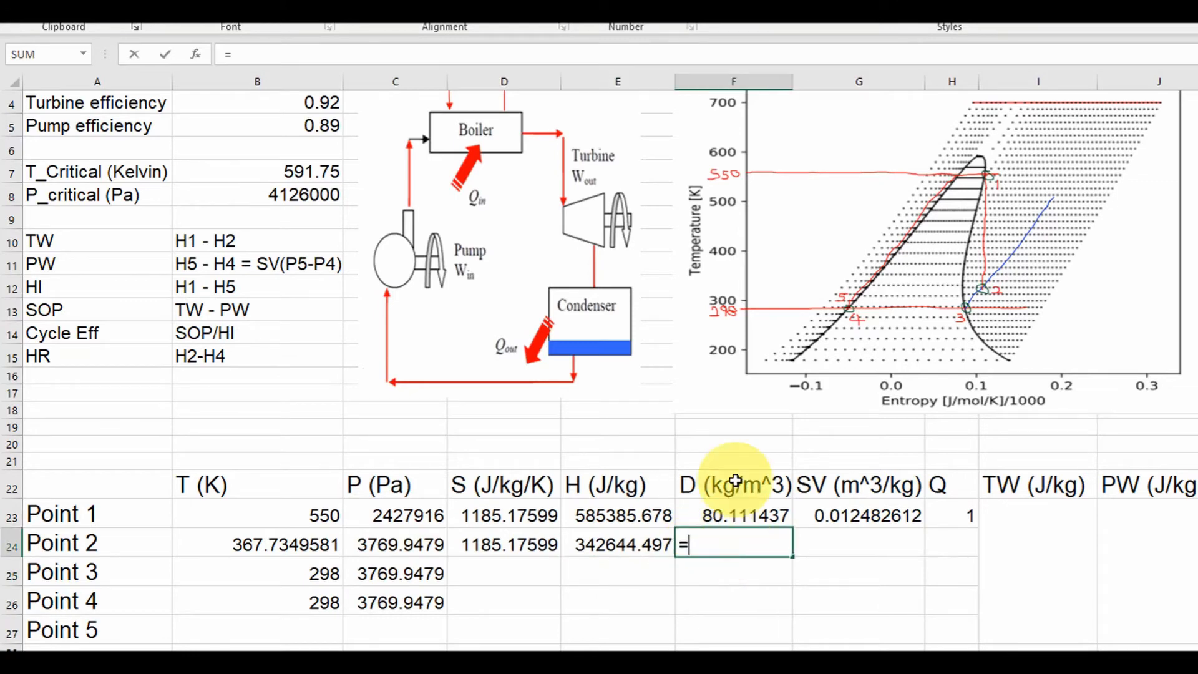
pyautogui.write('@PropsSI("T", "S", D24, "P|gas",C24, "Toluene")')
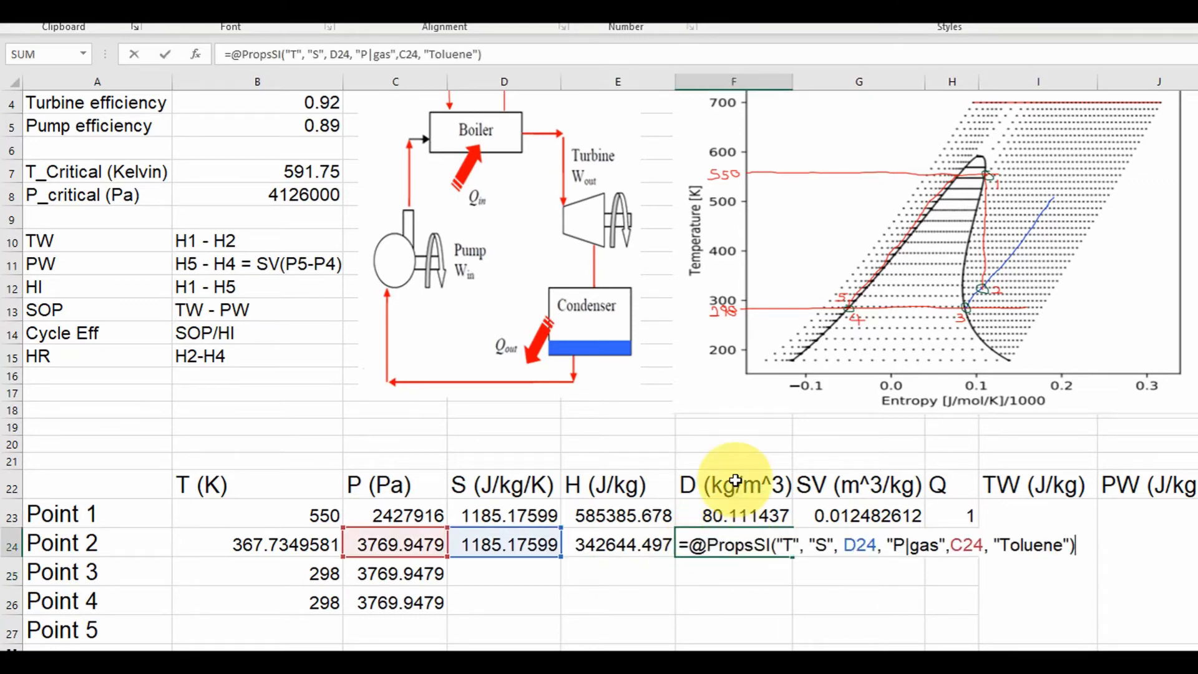
pyautogui.click(793, 540)
pyautogui.press('BackSpace')
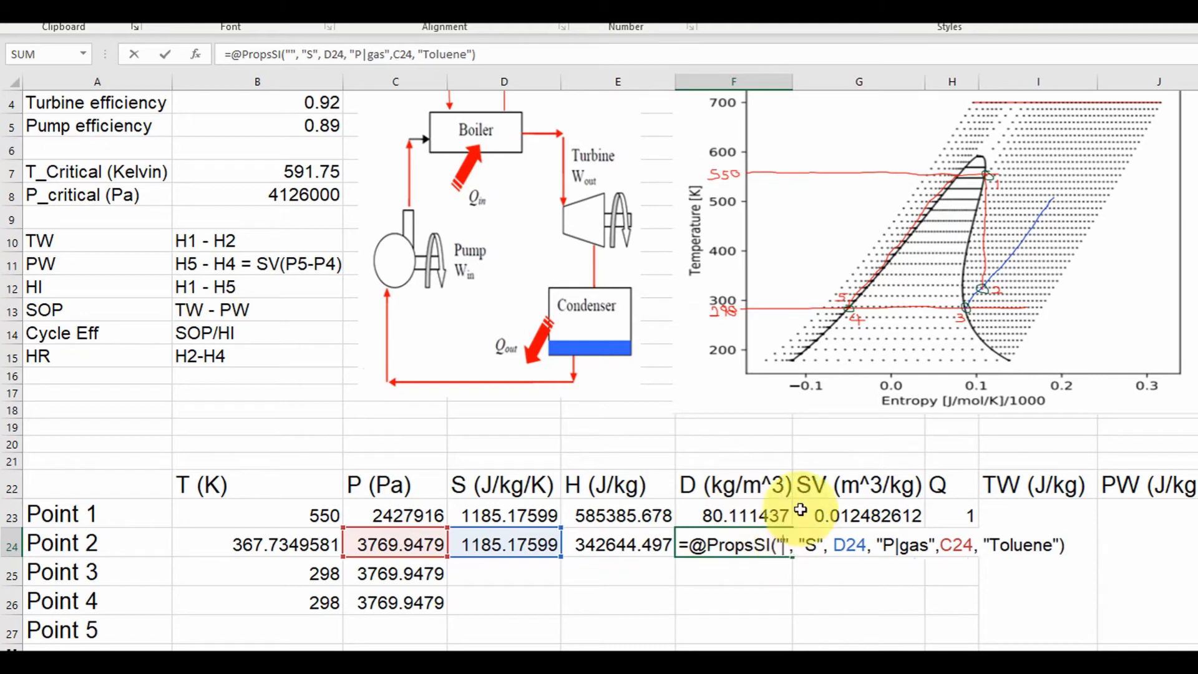
pyautogui.write('D')
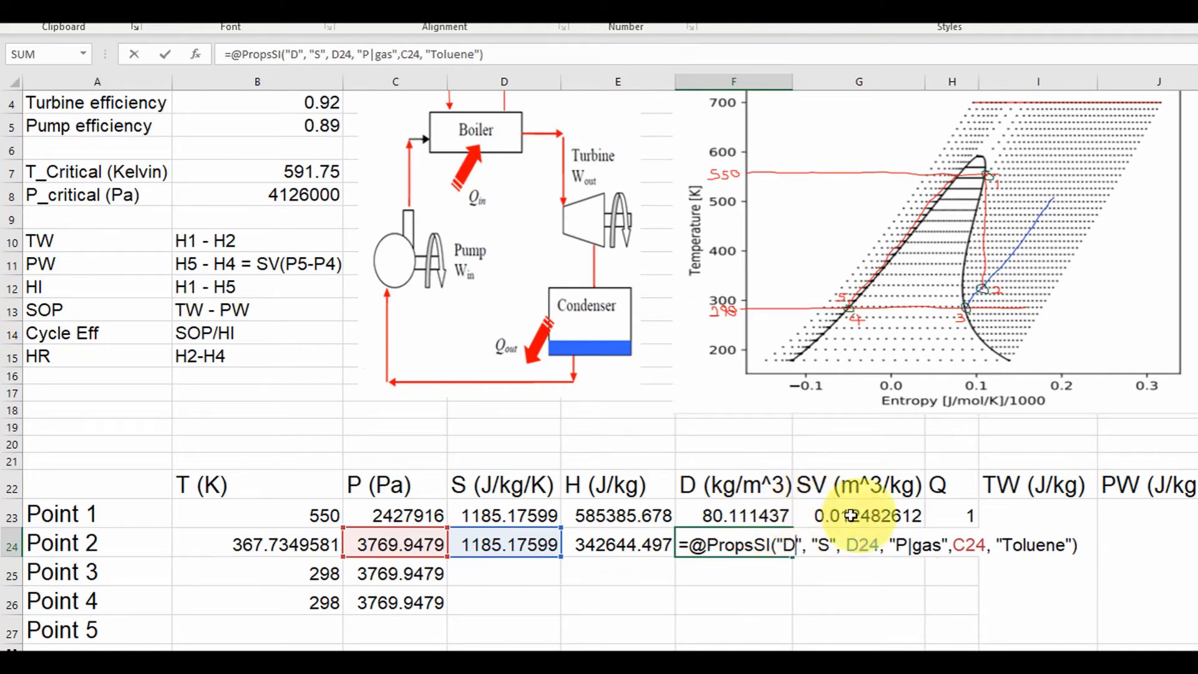
pyautogui.click(1099, 547)
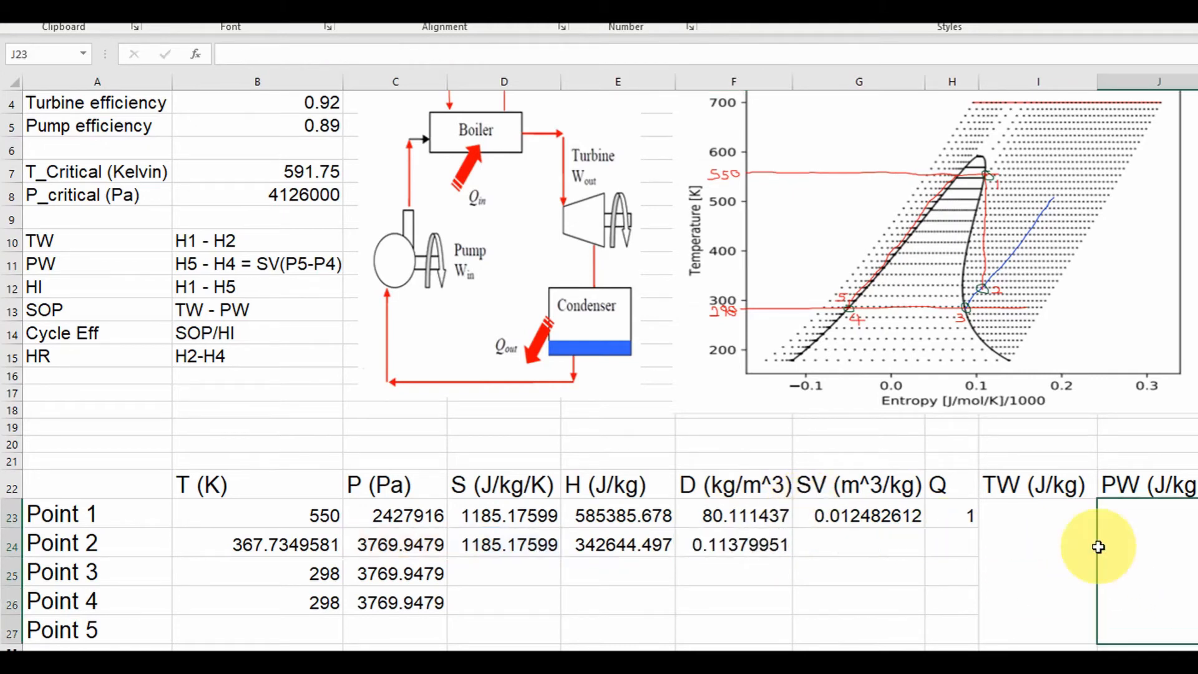
# Step: Calculate Point 2's specific volume in G24 as 1 divided by its density in F24, and enter Superheated as its quality Q
pyautogui.click(848, 540)
pyautogui.write('=1/')
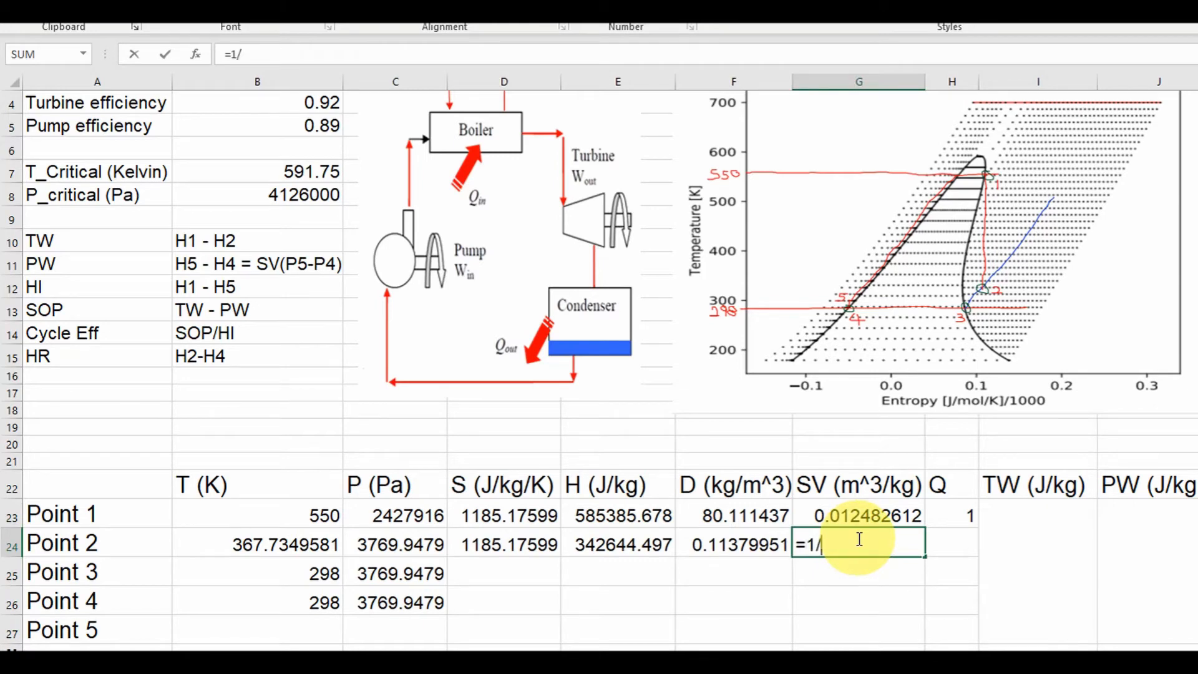
pyautogui.click(721, 544)
pyautogui.press('Return')
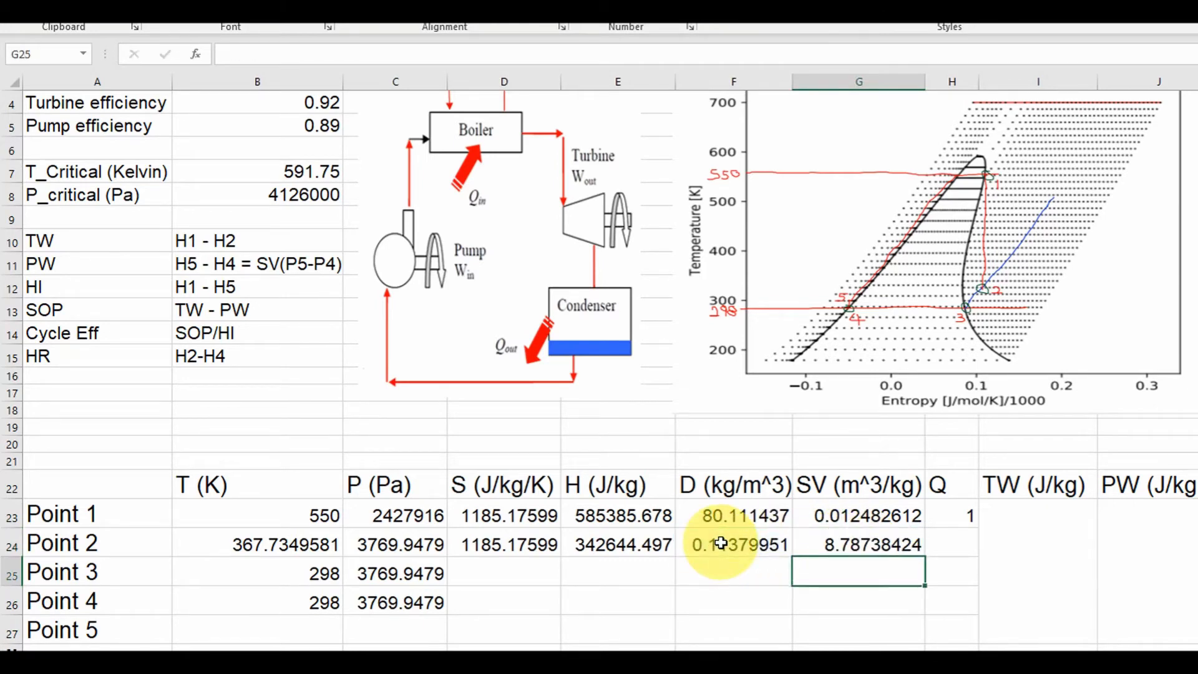
pyautogui.click(951, 543)
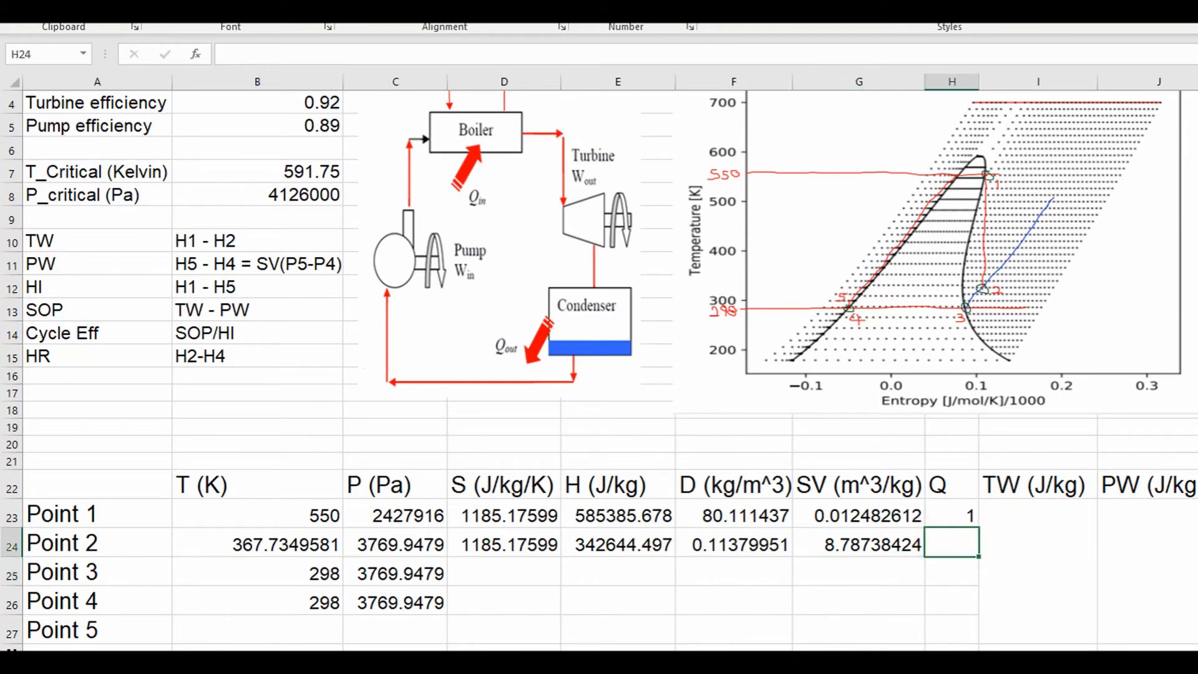
pyautogui.write('Superheated')
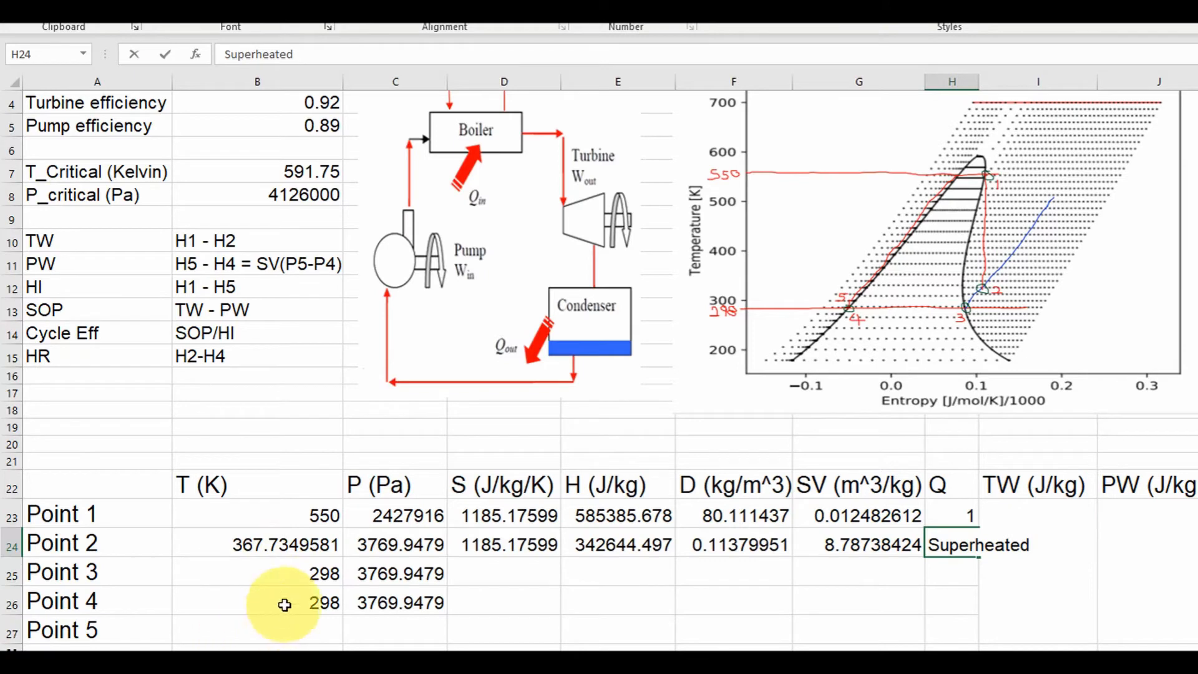
# Step: Copy the PropsSI formula text from Point 3's pressure cell C25, without its equals sign, leaving the cell as it is
pyautogui.click(311, 572)
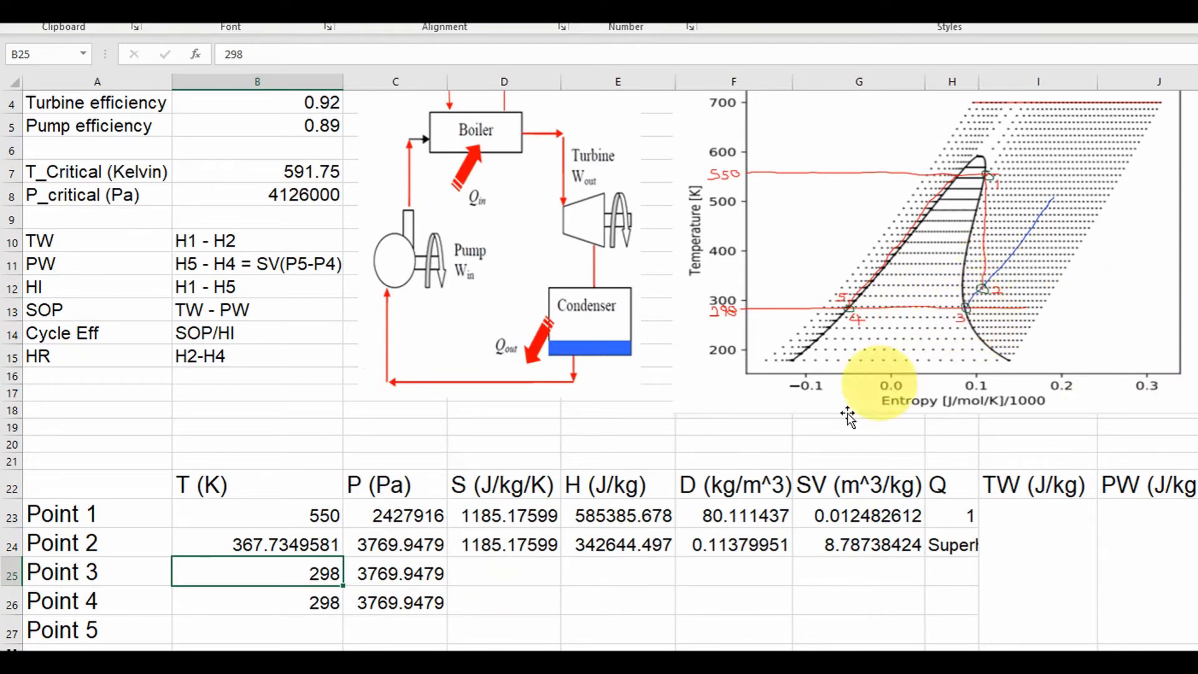
pyautogui.click(392, 575)
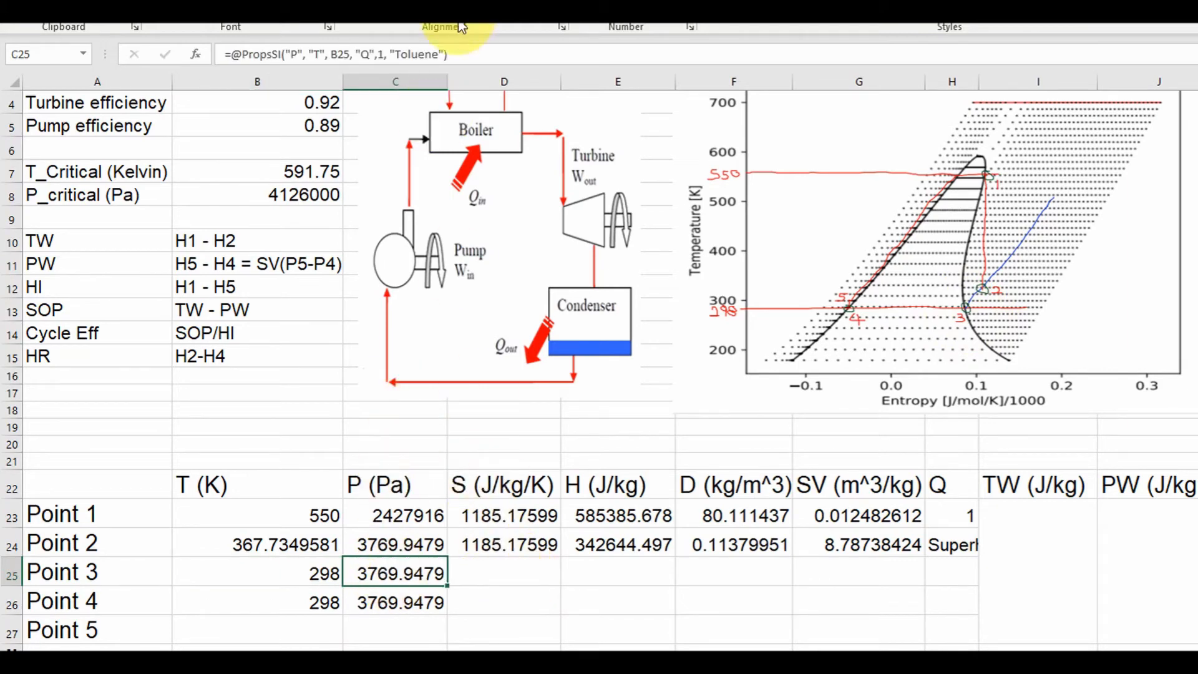
pyautogui.moveTo(453, 53); pyautogui.dragTo(231, 50)
pyautogui.hotkey('ctrl', 'c')
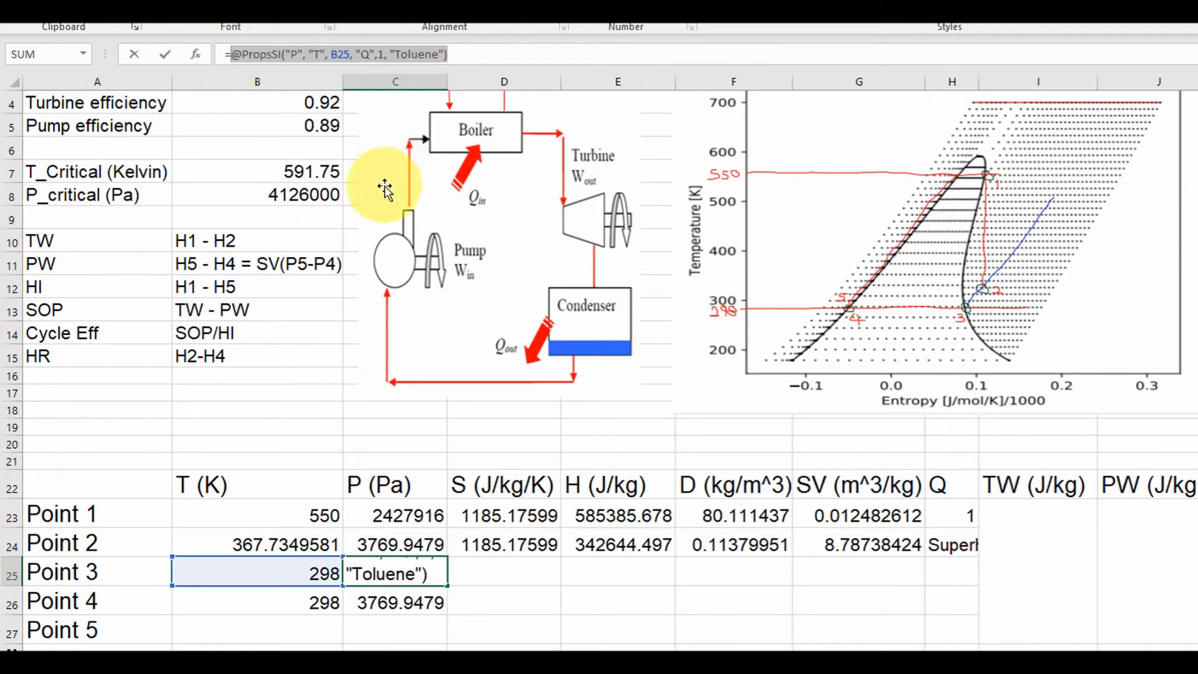
pyautogui.press('Escape')
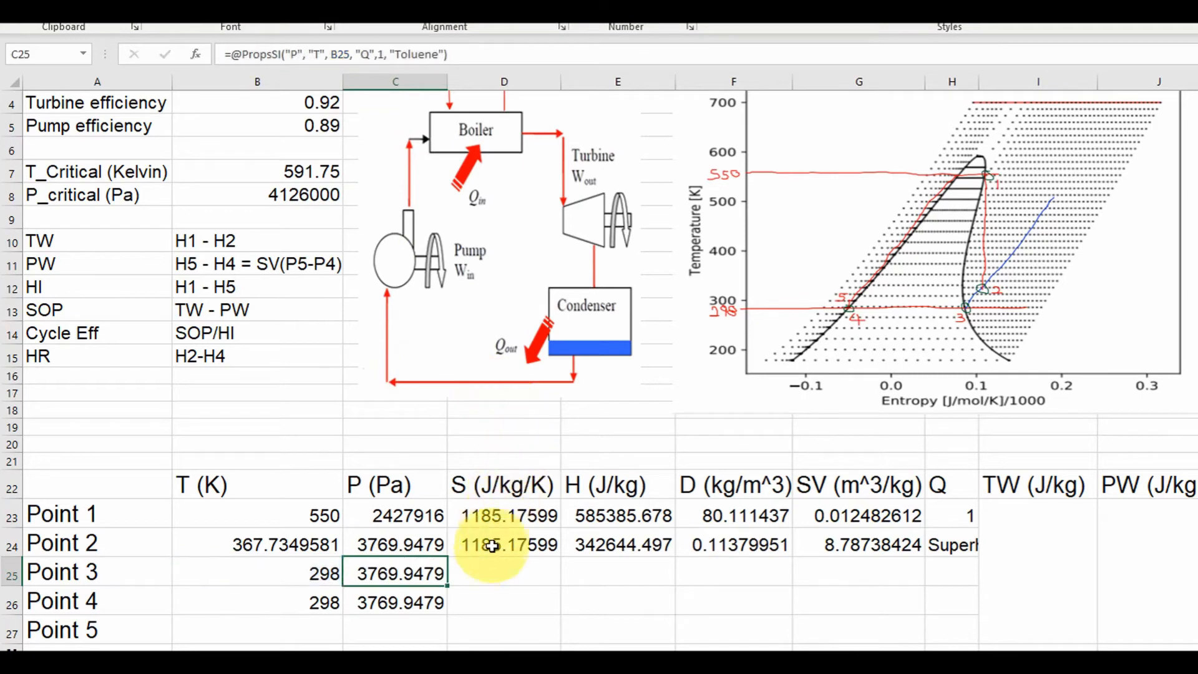
pyautogui.click(494, 570)
pyautogui.write('=')
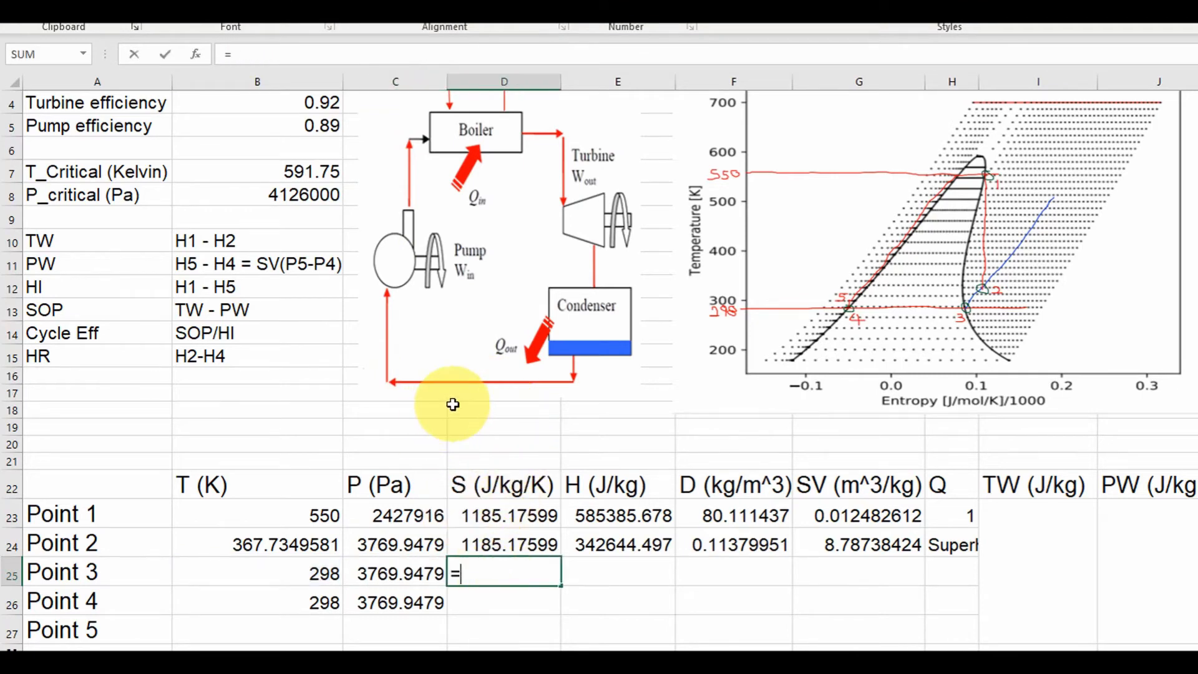
pyautogui.hotkey('ctrl', 'v')
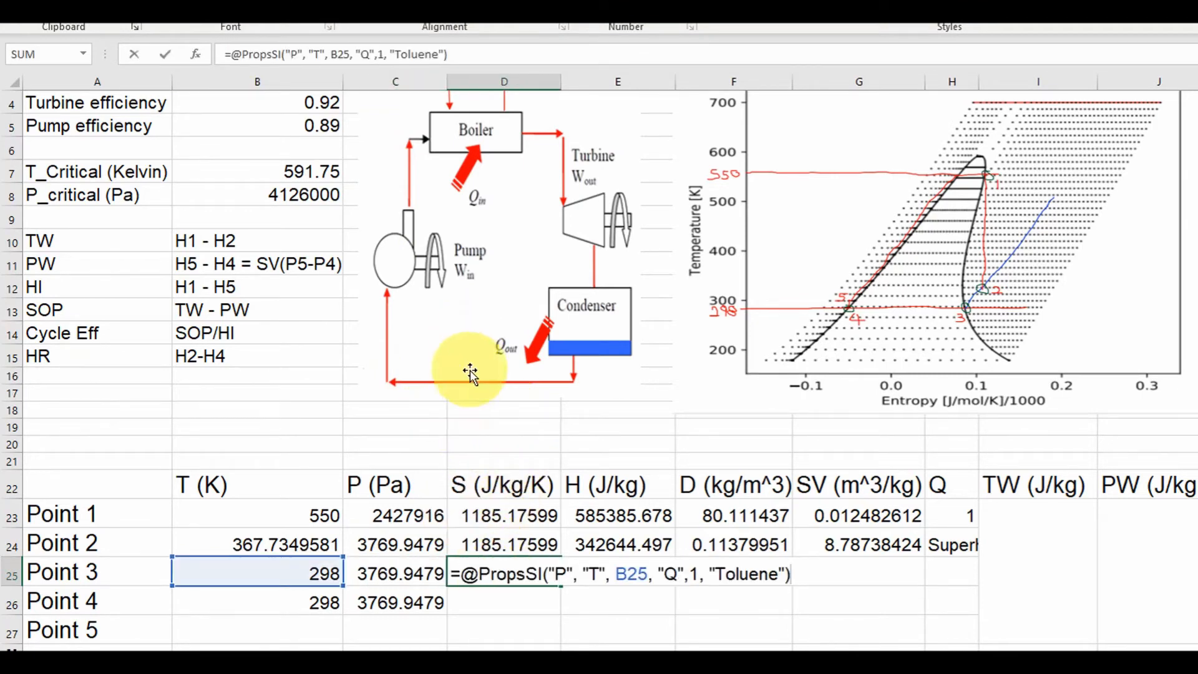
pyautogui.click(567, 574)
pyautogui.press('BackSpace')
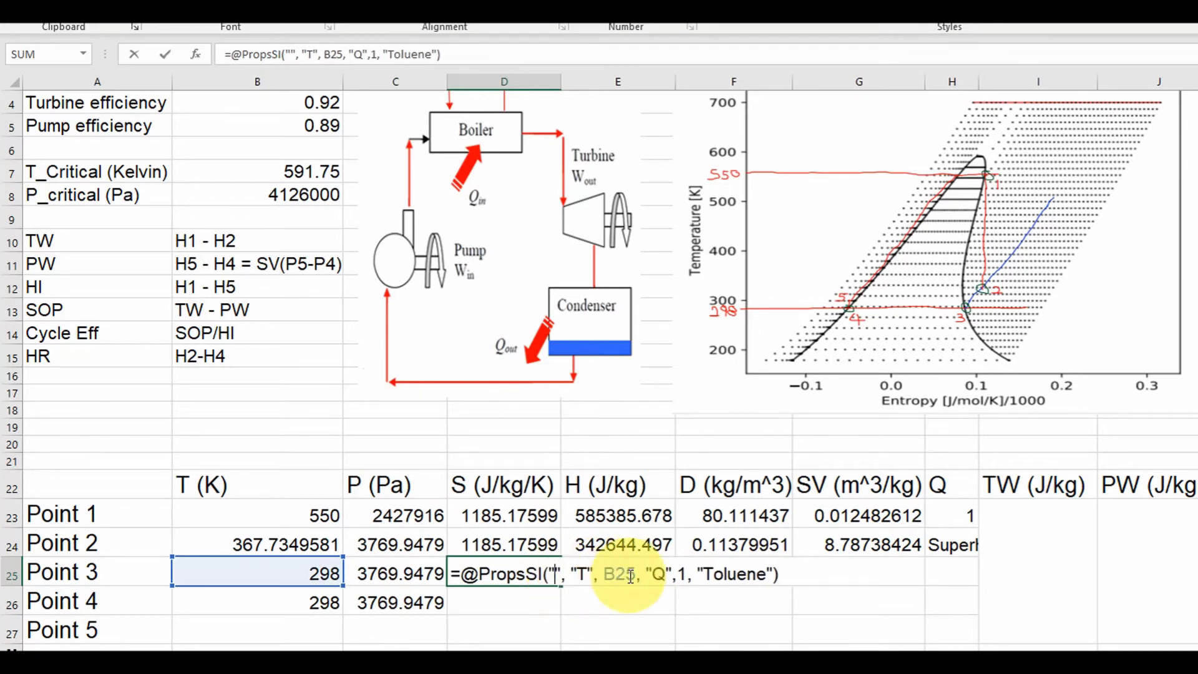
pyautogui.write('S')
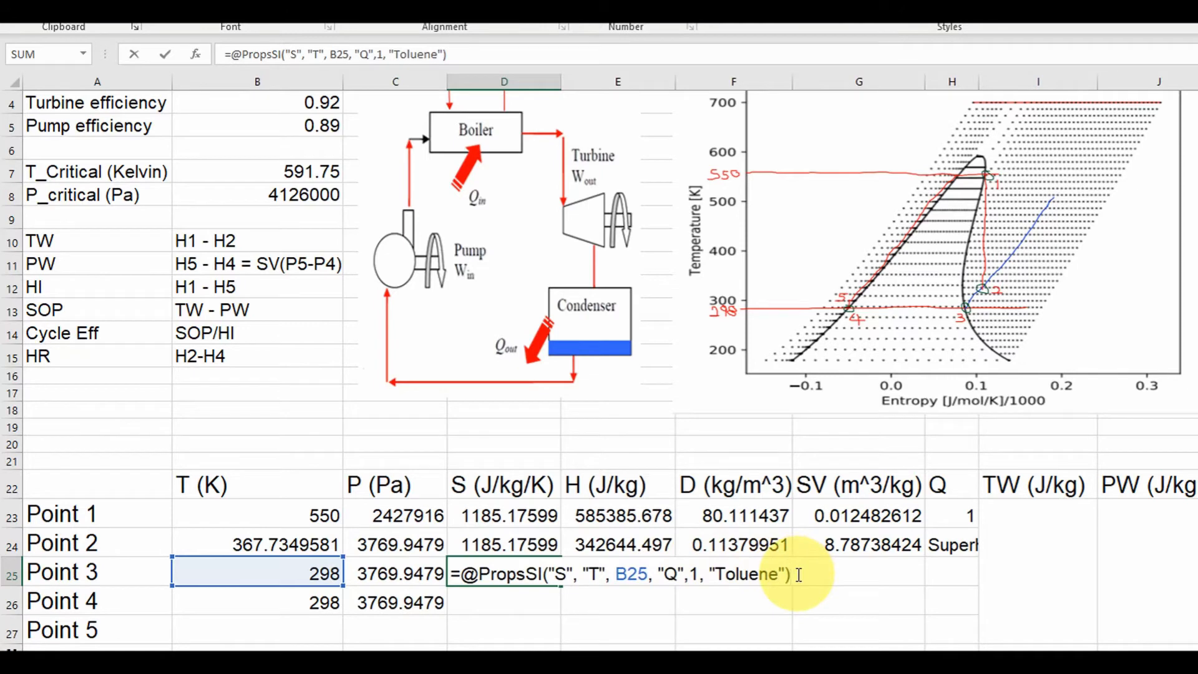
pyautogui.press('Return')
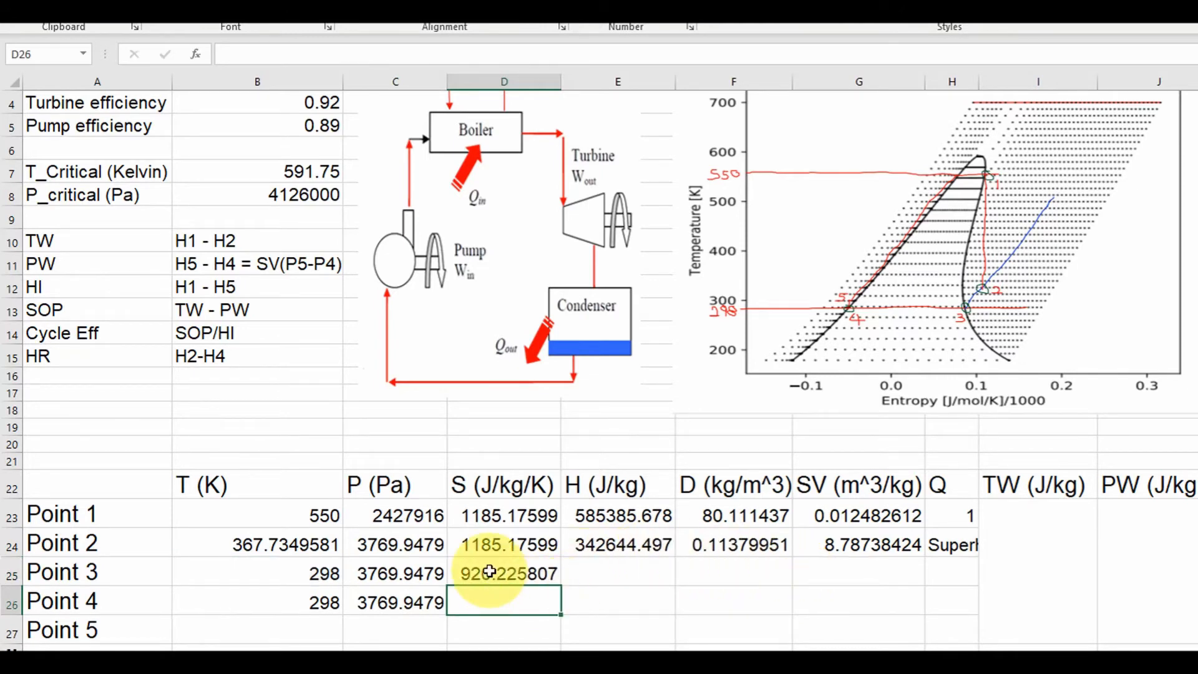
pyautogui.click(611, 570)
pyautogui.write('=')
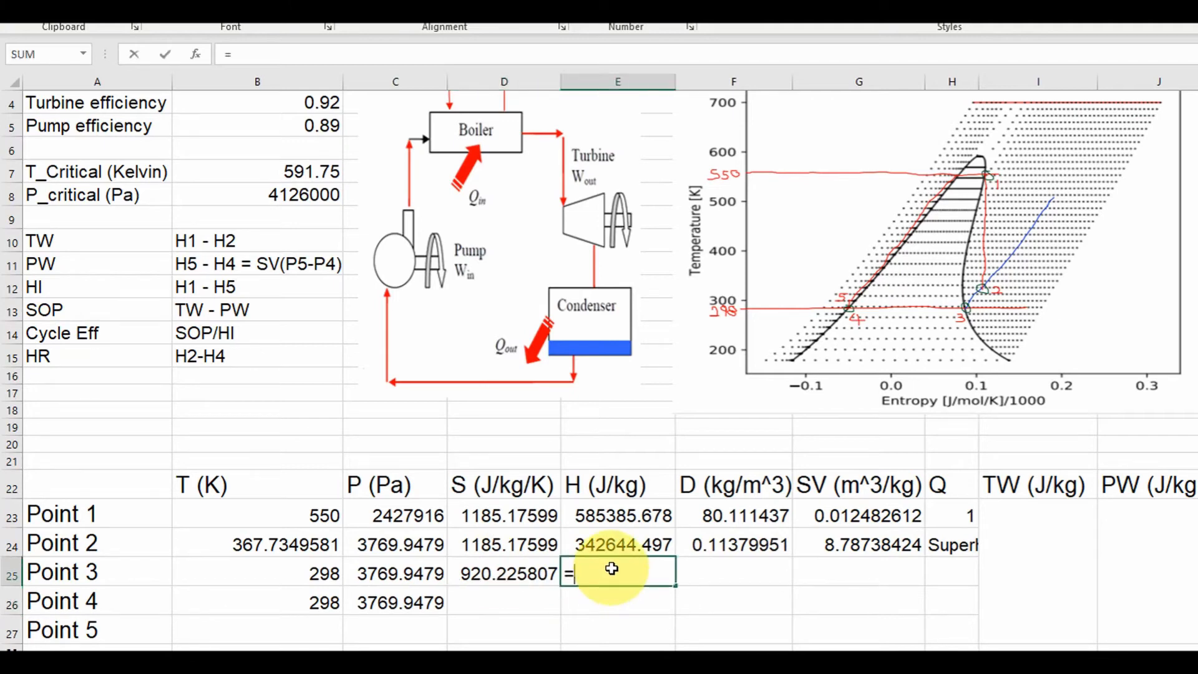
pyautogui.hotkey('ctrl', 'v')
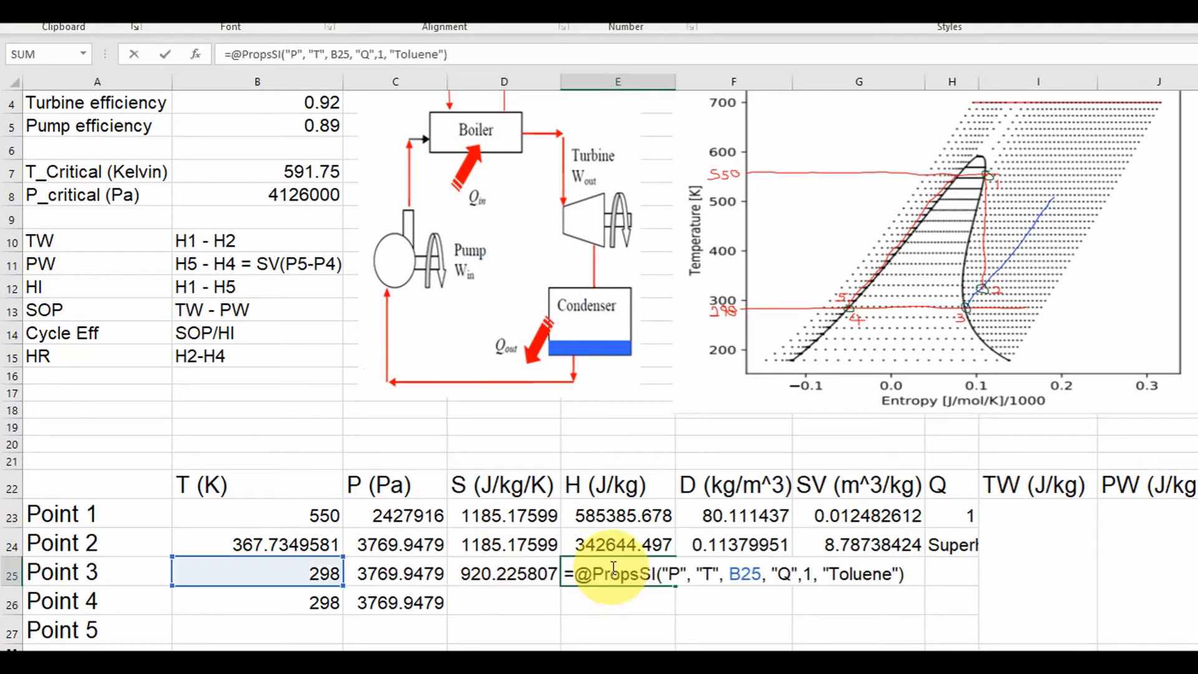
pyautogui.click(680, 573)
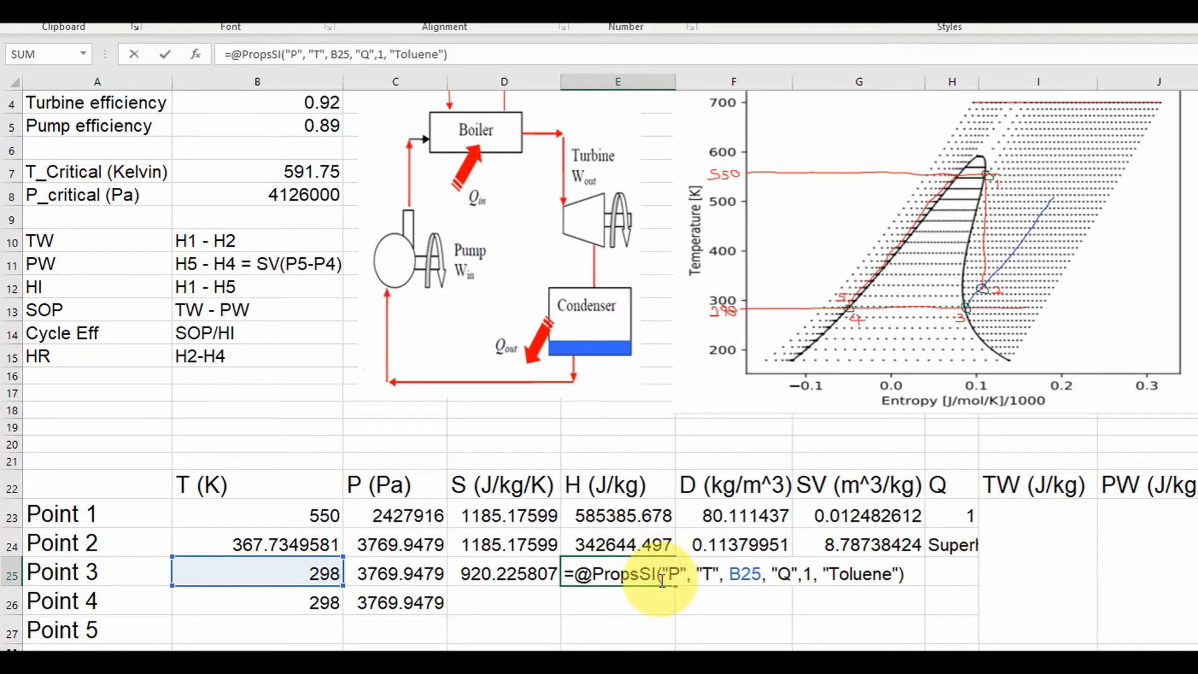
pyautogui.press('BackSpace')
pyautogui.write('H')
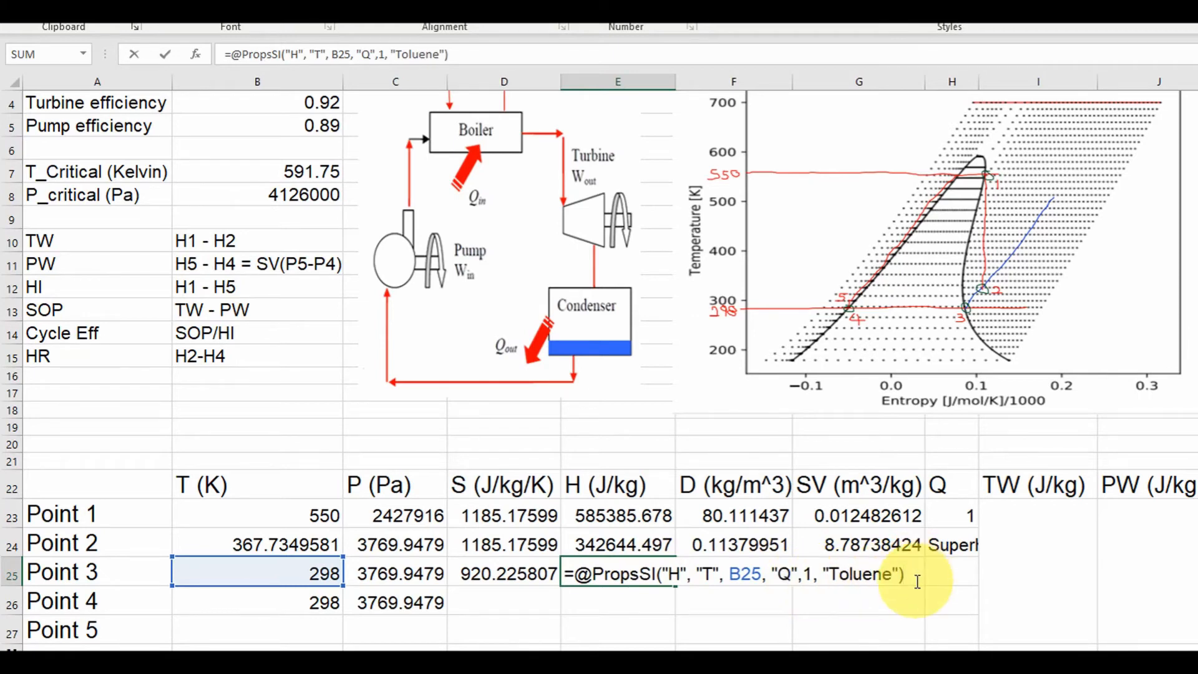
pyautogui.press('Return')
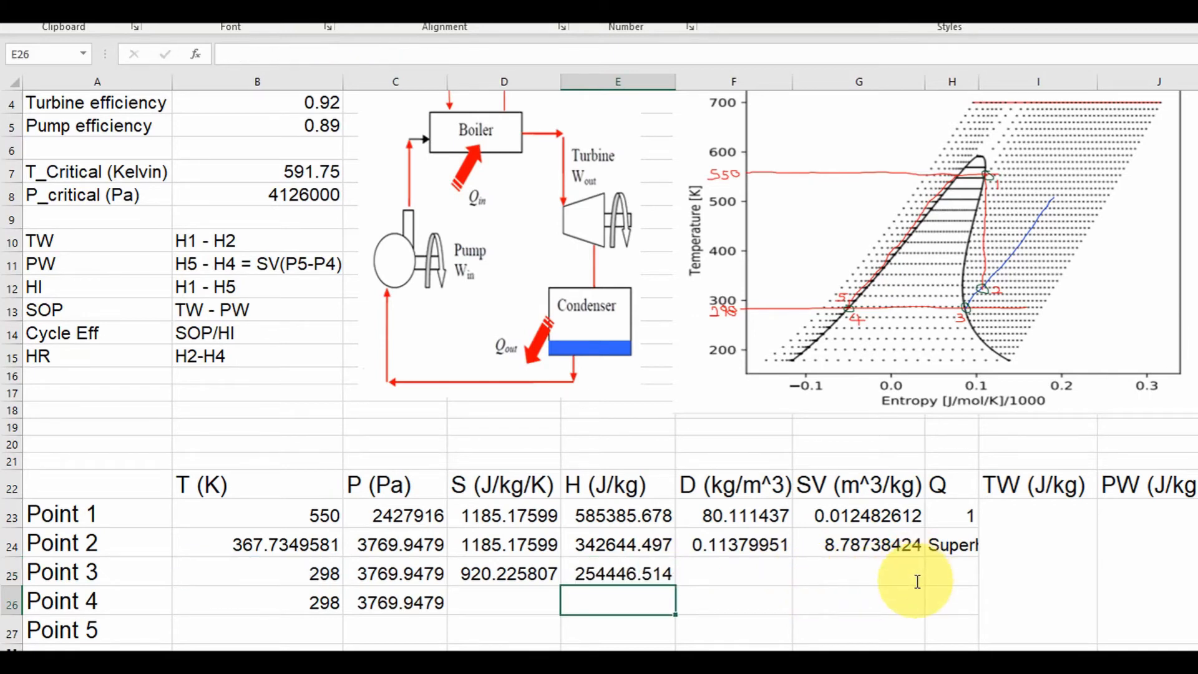
pyautogui.click(755, 569)
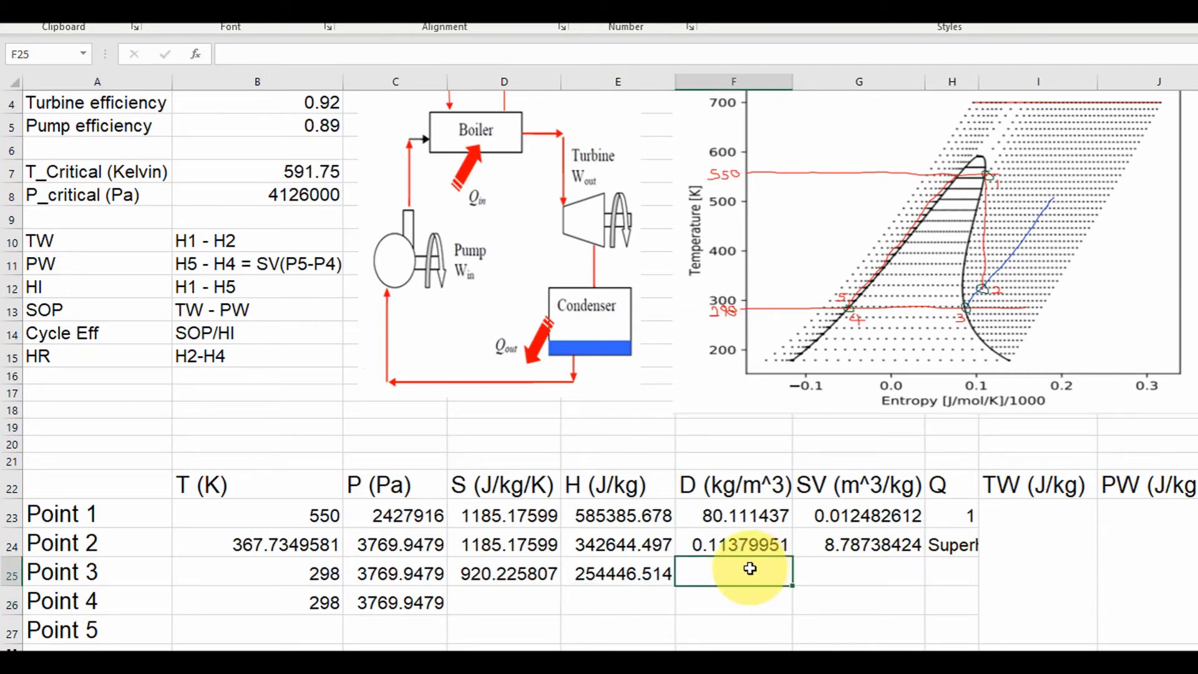
pyautogui.write('=')
pyautogui.hotkey('ctrl', 'v')
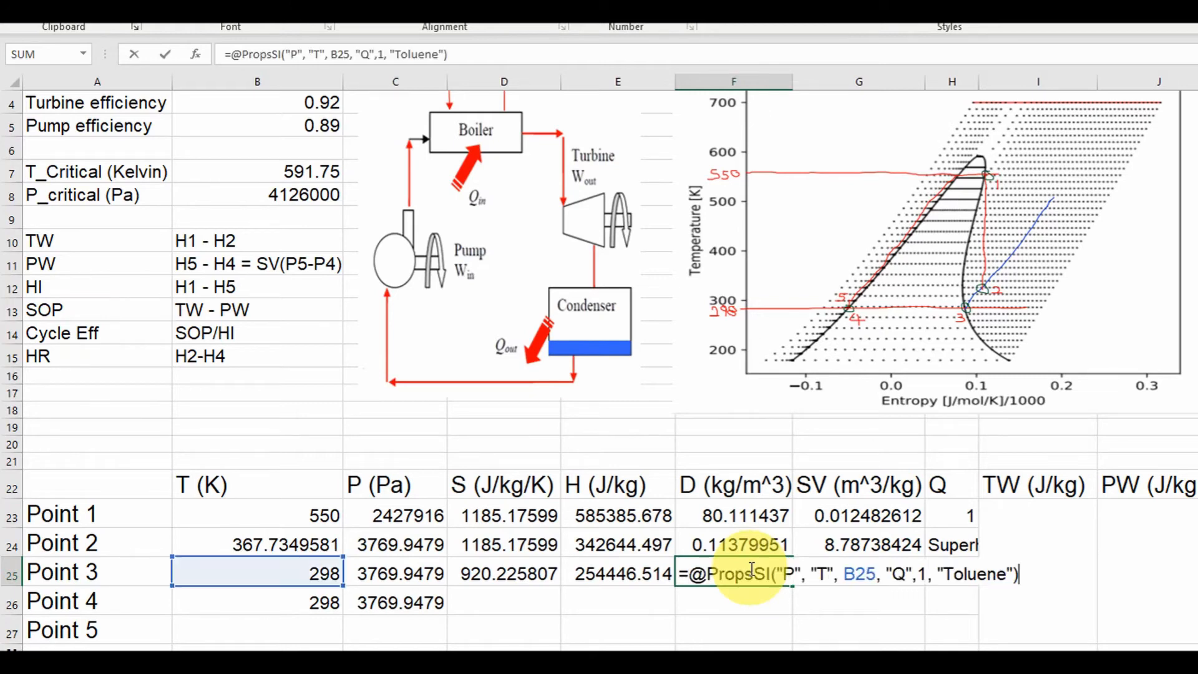
pyautogui.click(794, 573)
pyautogui.press('BackSpace')
pyautogui.write('D')
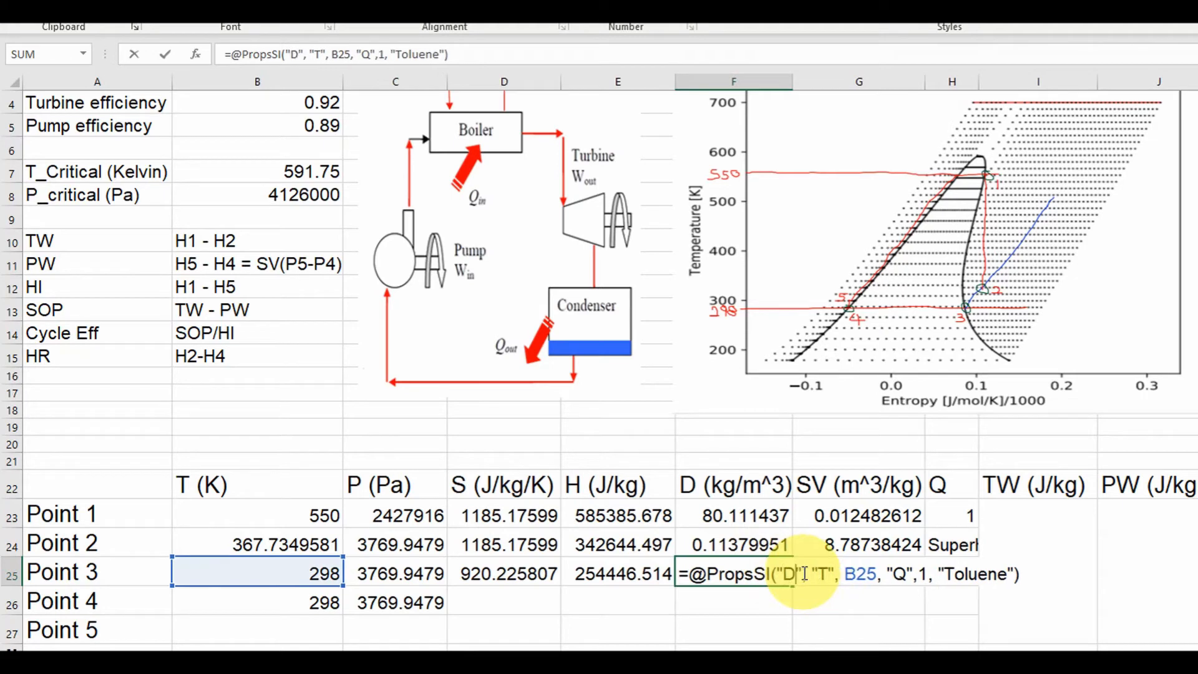
pyautogui.click(1034, 573)
pyautogui.press('Return')
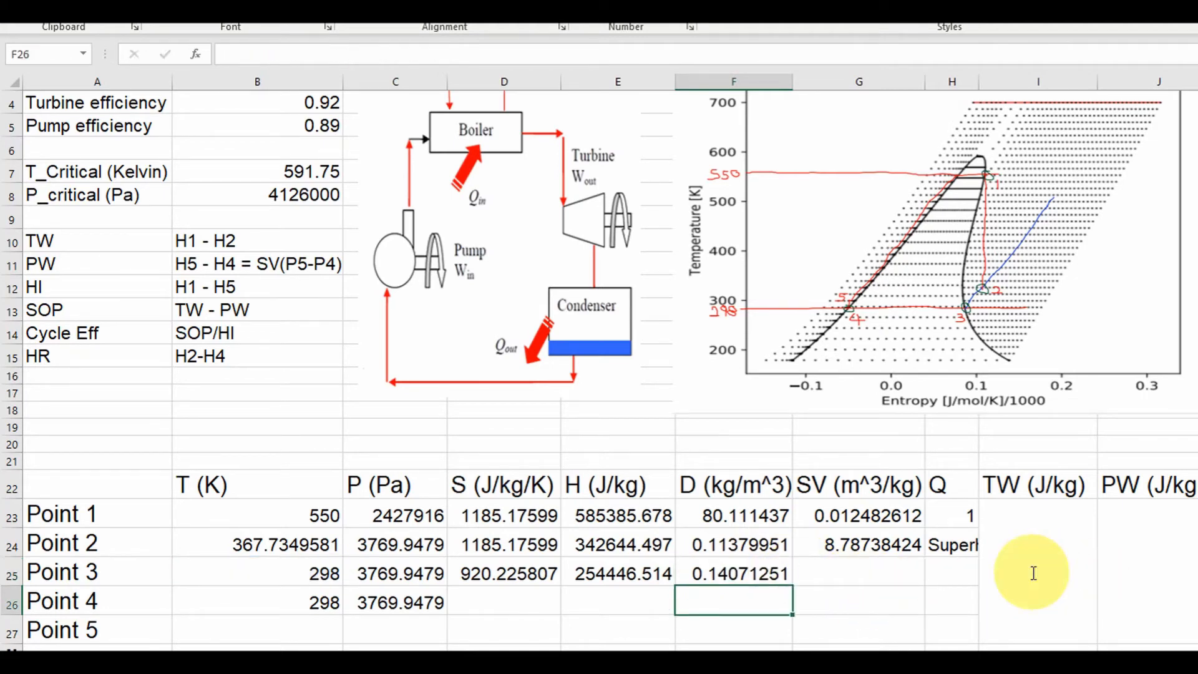
# Step: Calculate Point 3's specific volume in G25 as 1 divided by its density in F25, and enter 1 as its quality Q
pyautogui.click(845, 569)
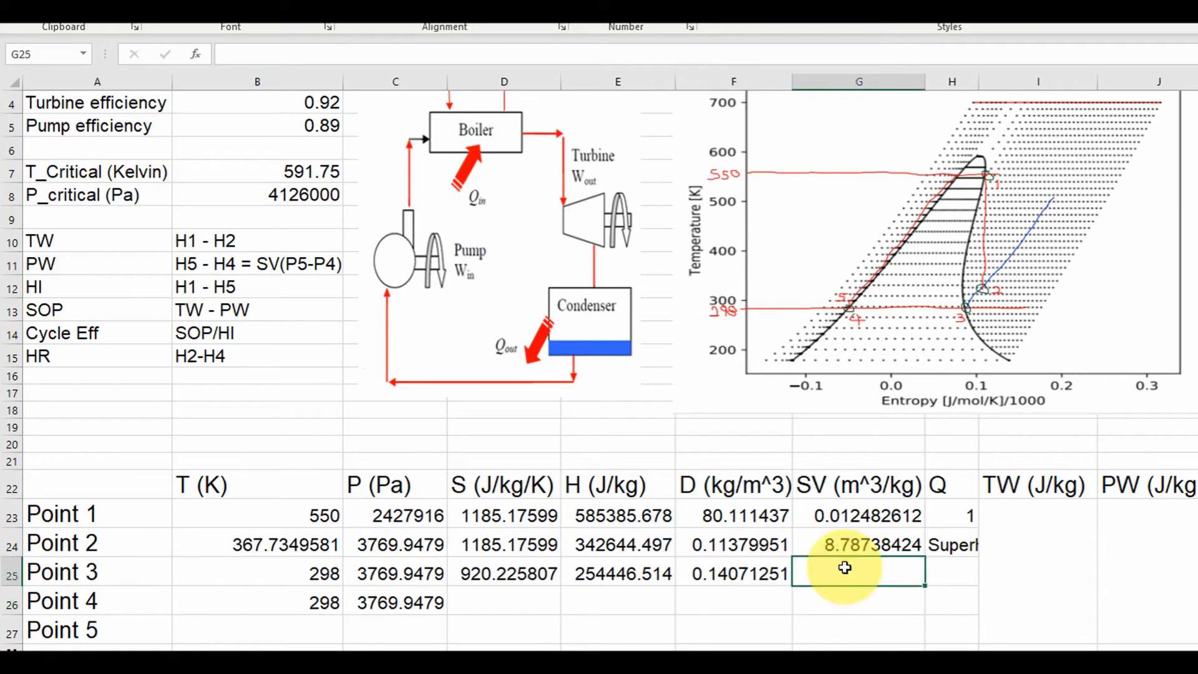
pyautogui.write('=1/')
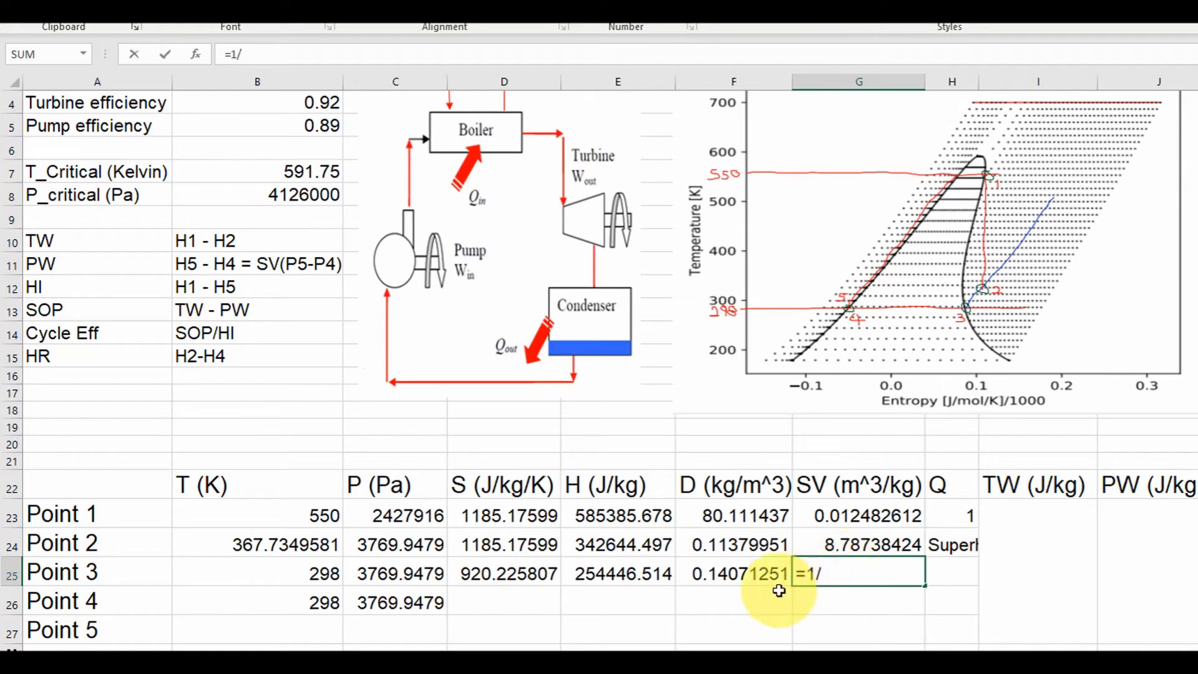
pyautogui.click(736, 573)
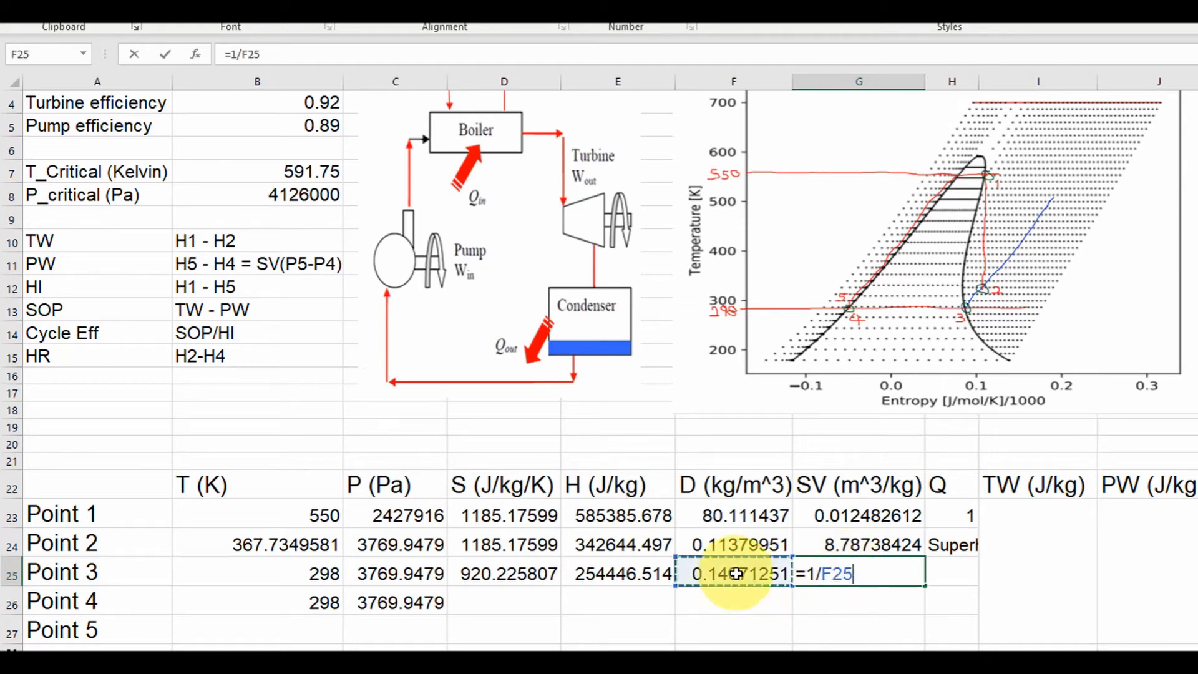
pyautogui.press('Return')
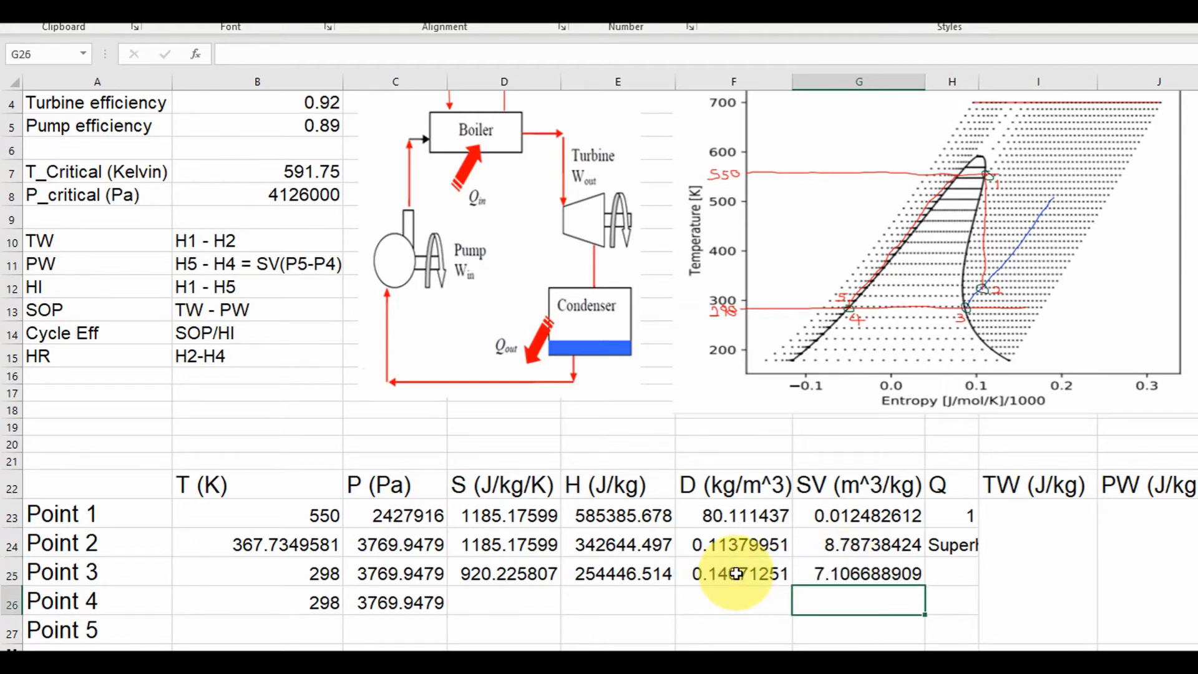
pyautogui.click(952, 569)
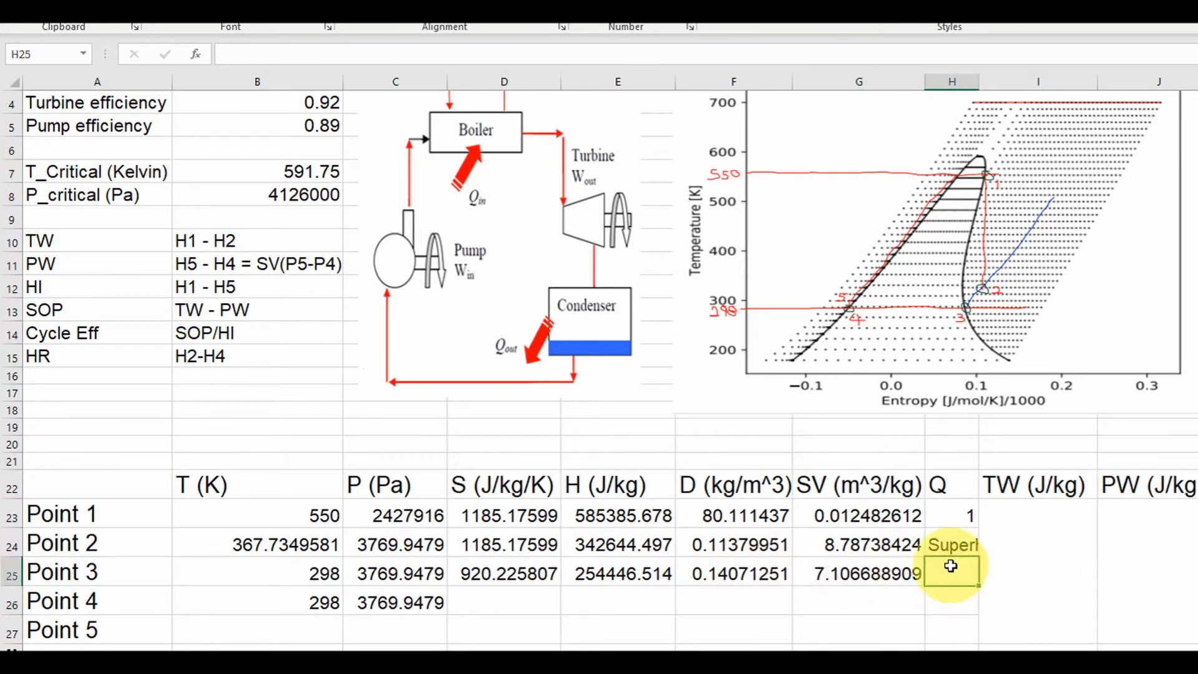
pyautogui.write('1')
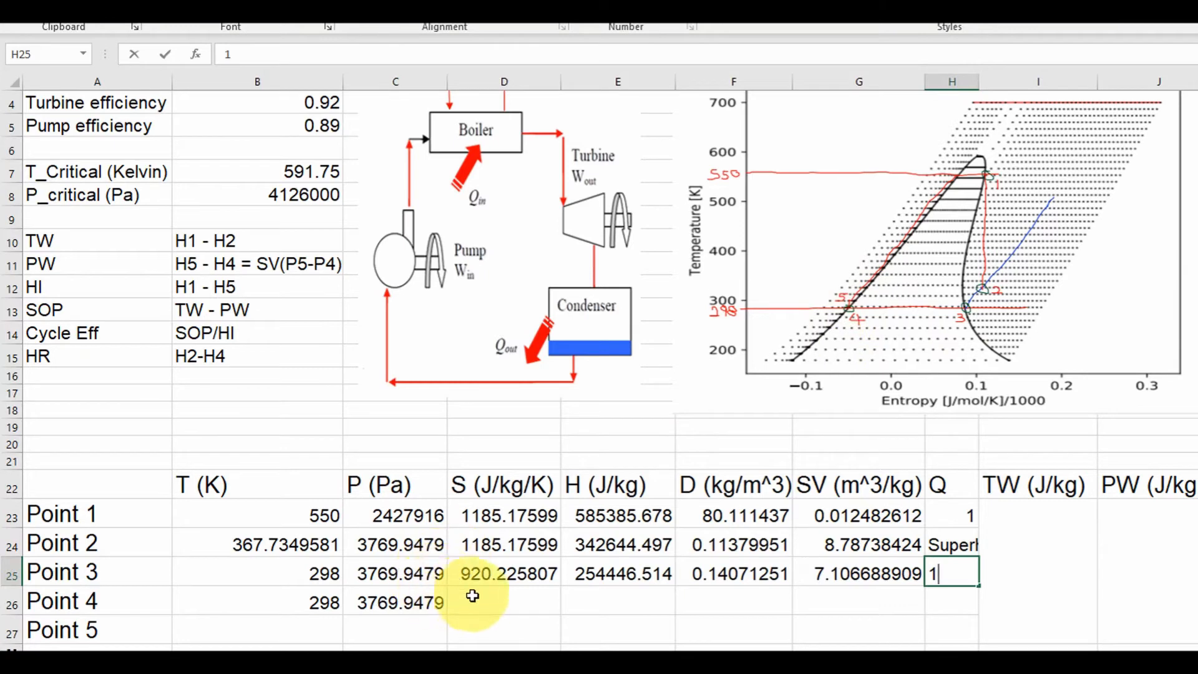
pyautogui.click(412, 603)
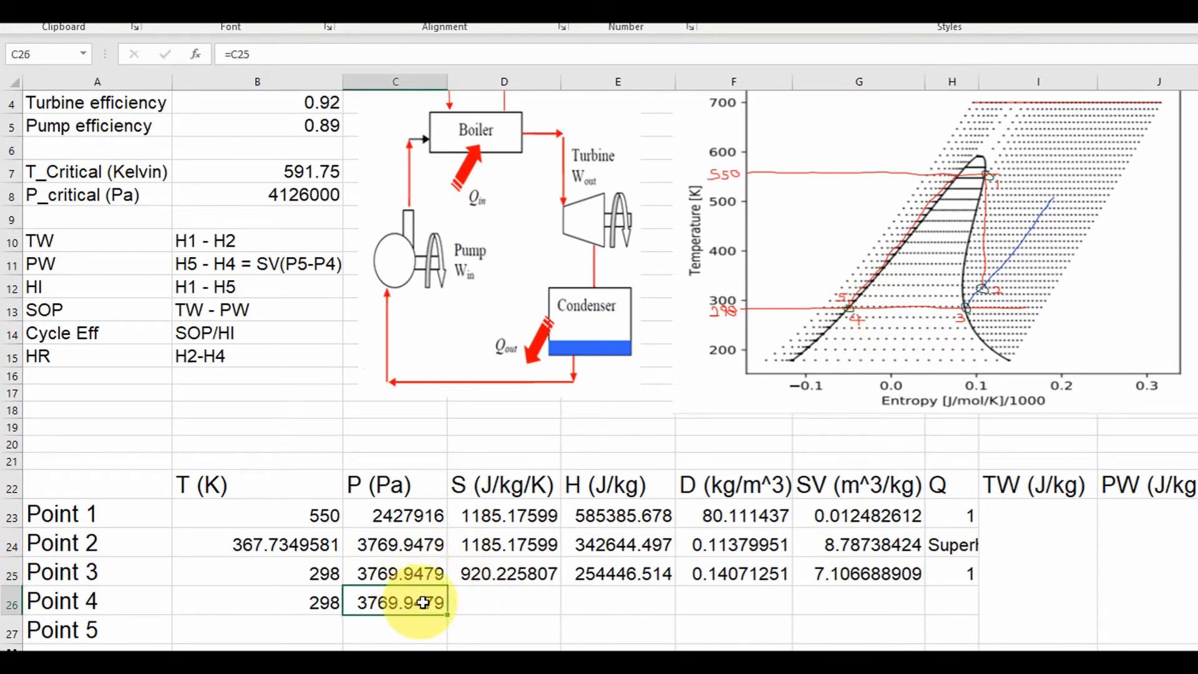
pyautogui.click(501, 597)
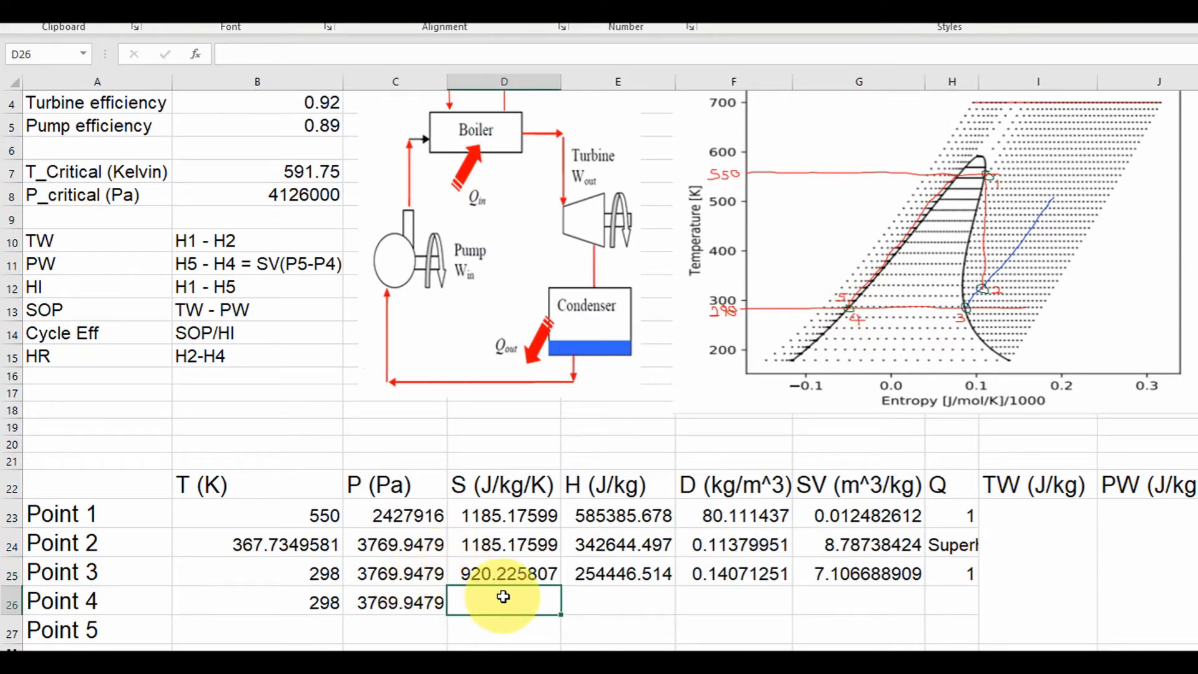
pyautogui.write('=')
pyautogui.write('@PropsSI("P", "T", B25, "Q",1, "Toluene")')
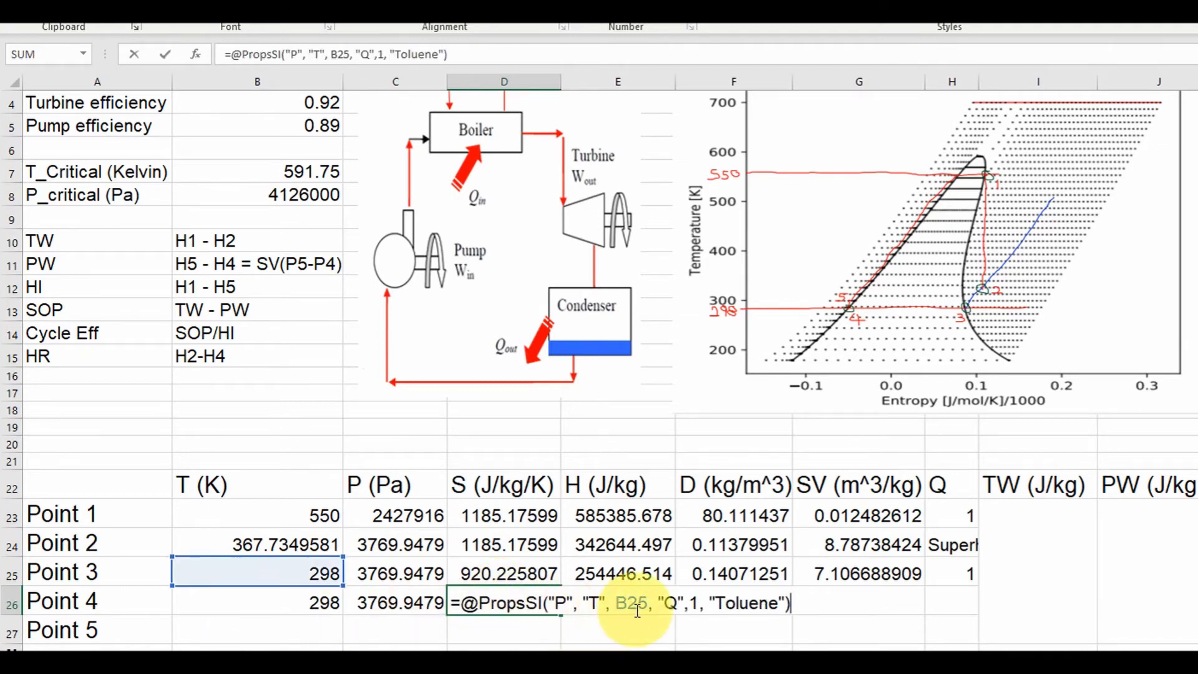
pyautogui.click(568, 602)
pyautogui.press('BackSpace')
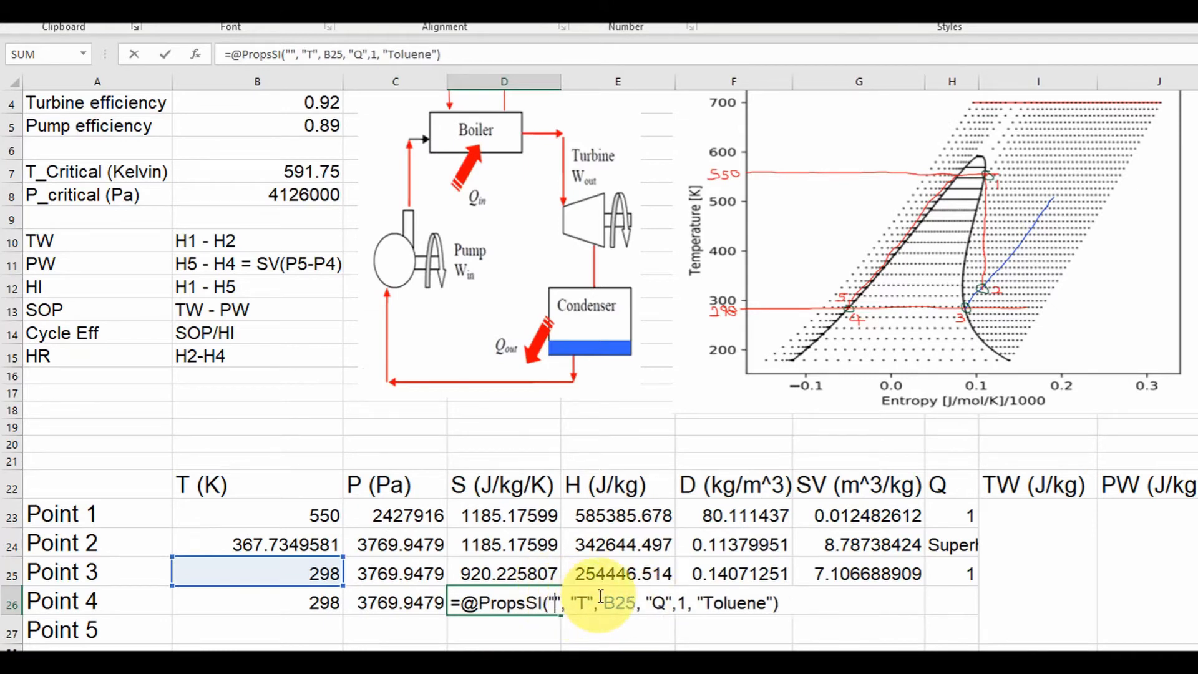
pyautogui.write('S')
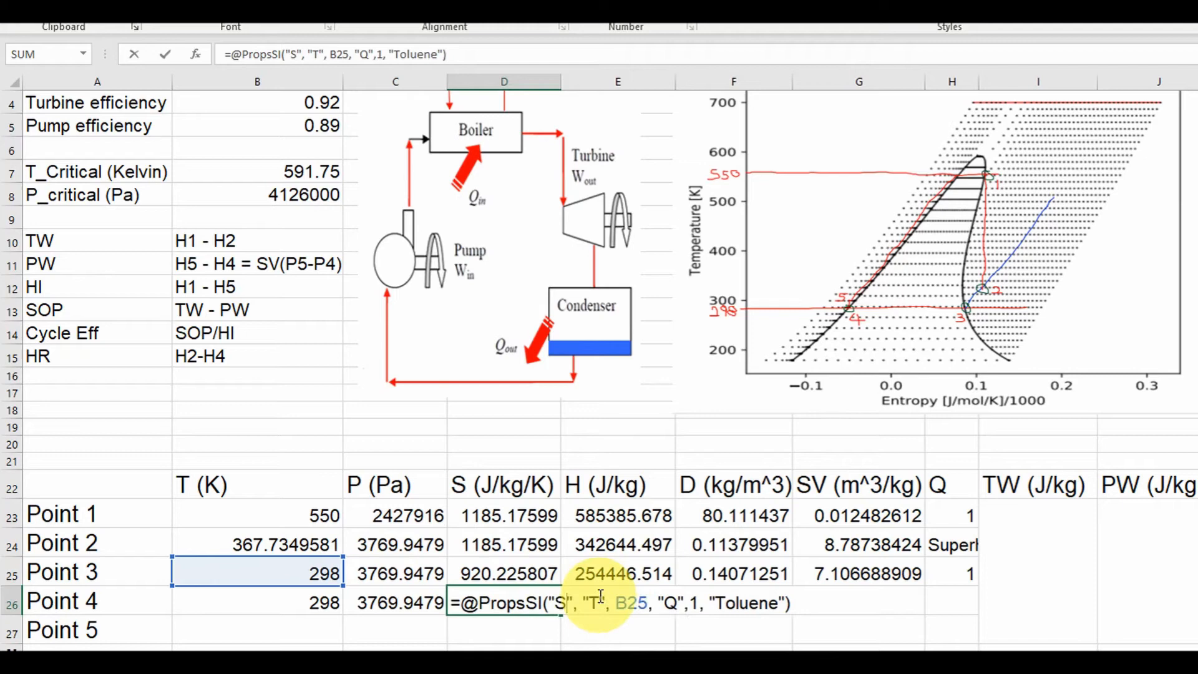
pyautogui.click(646, 603)
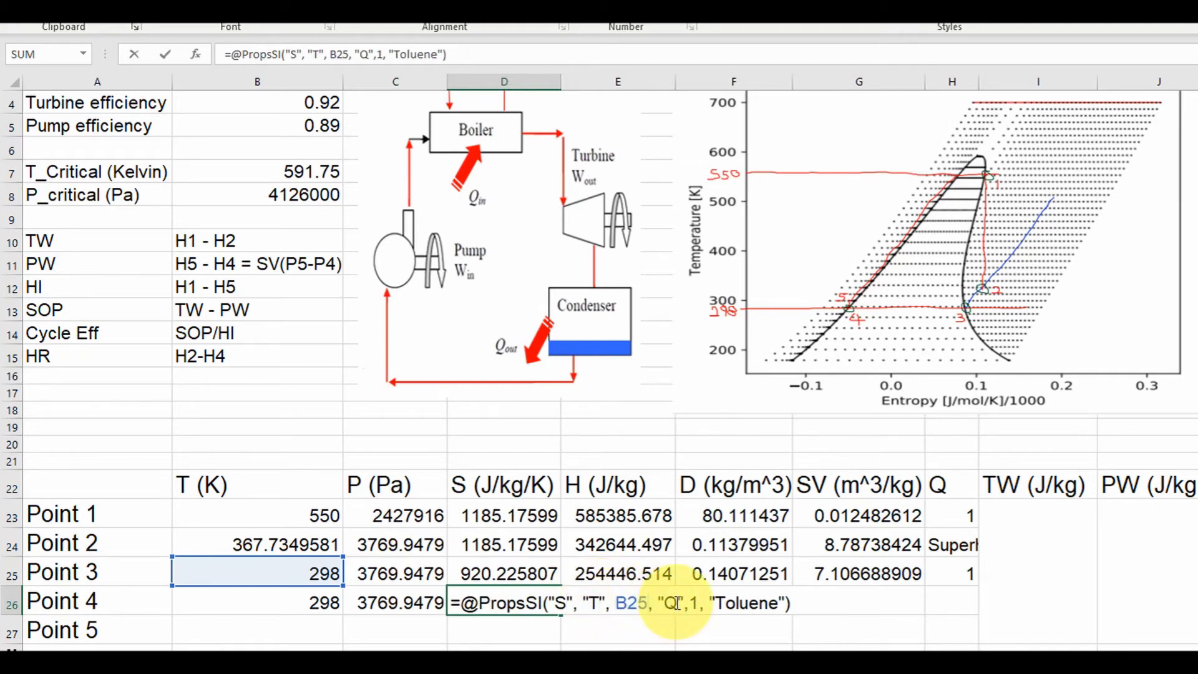
pyautogui.press('BackSpace')
pyautogui.write('6')
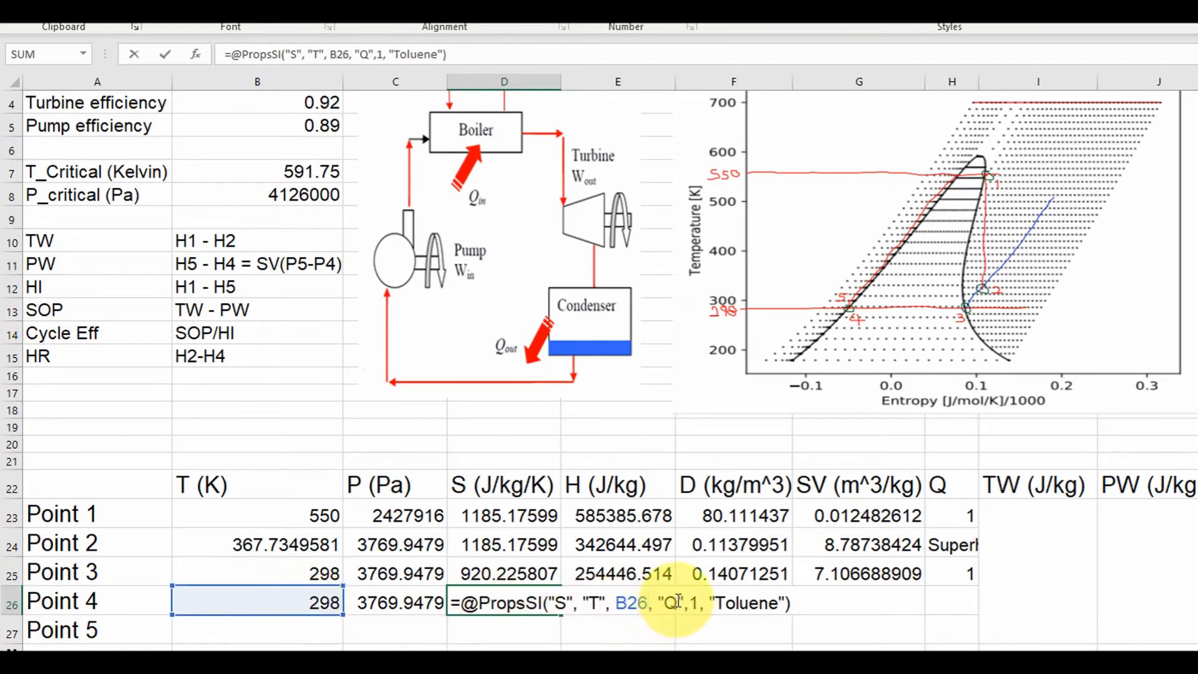
pyautogui.click(698, 602)
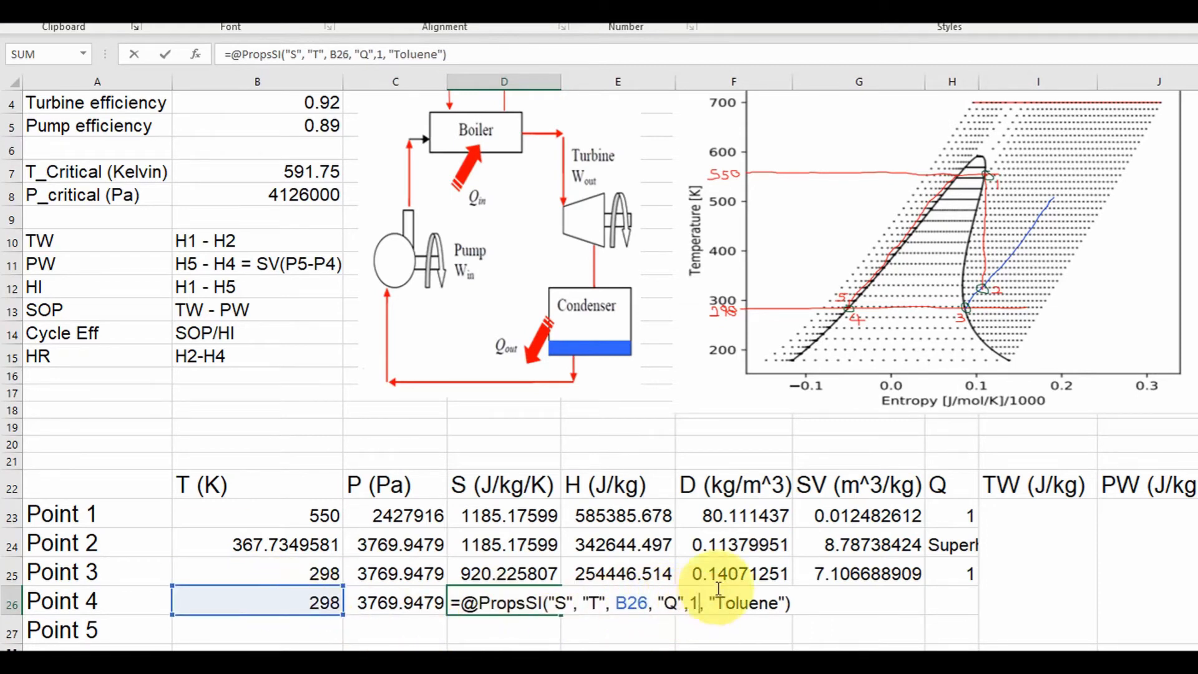
pyautogui.press('BackSpace')
pyautogui.write('0')
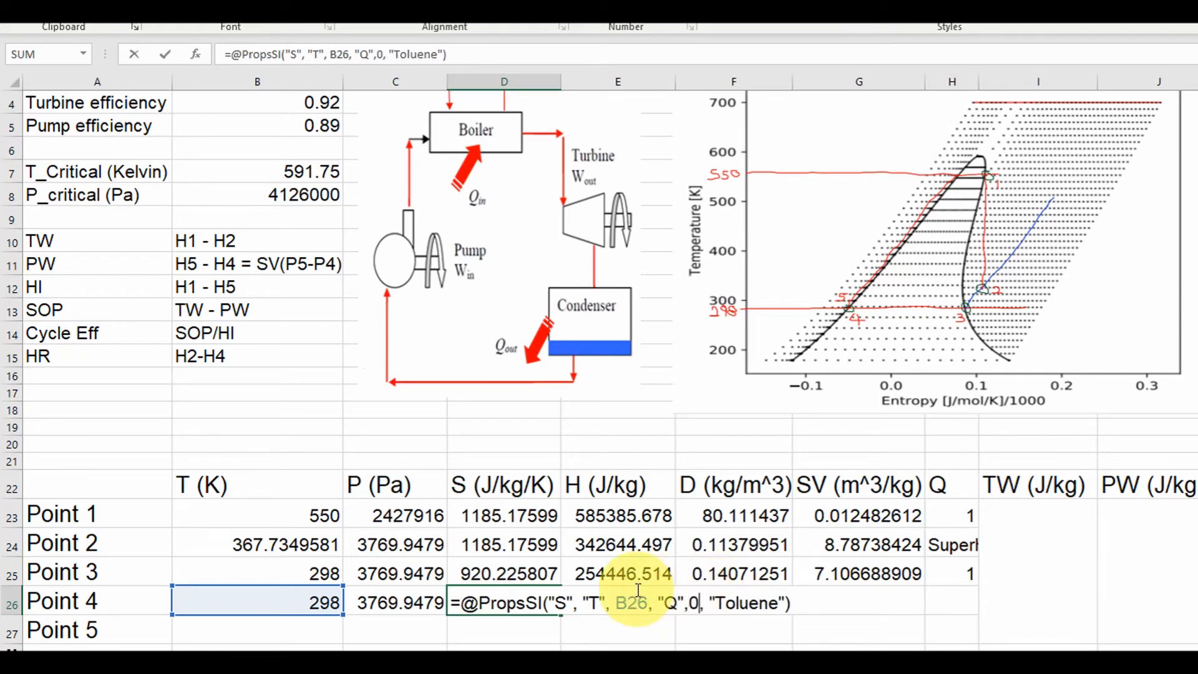
pyautogui.click(803, 603)
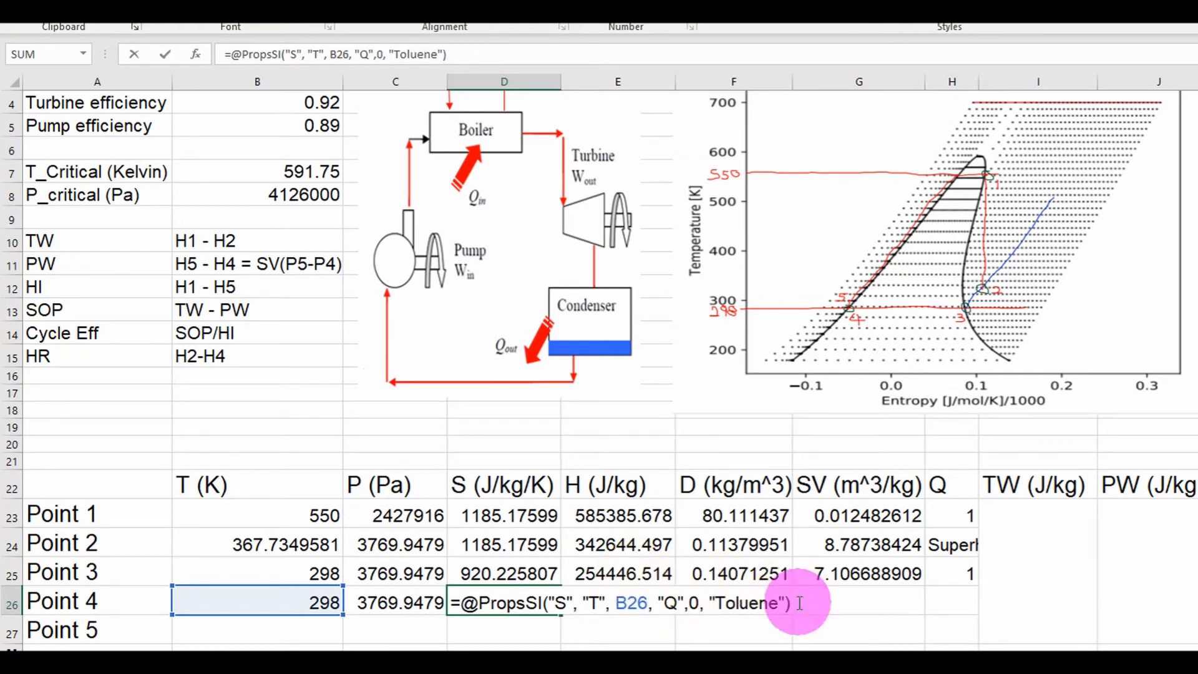
pyautogui.press('Return')
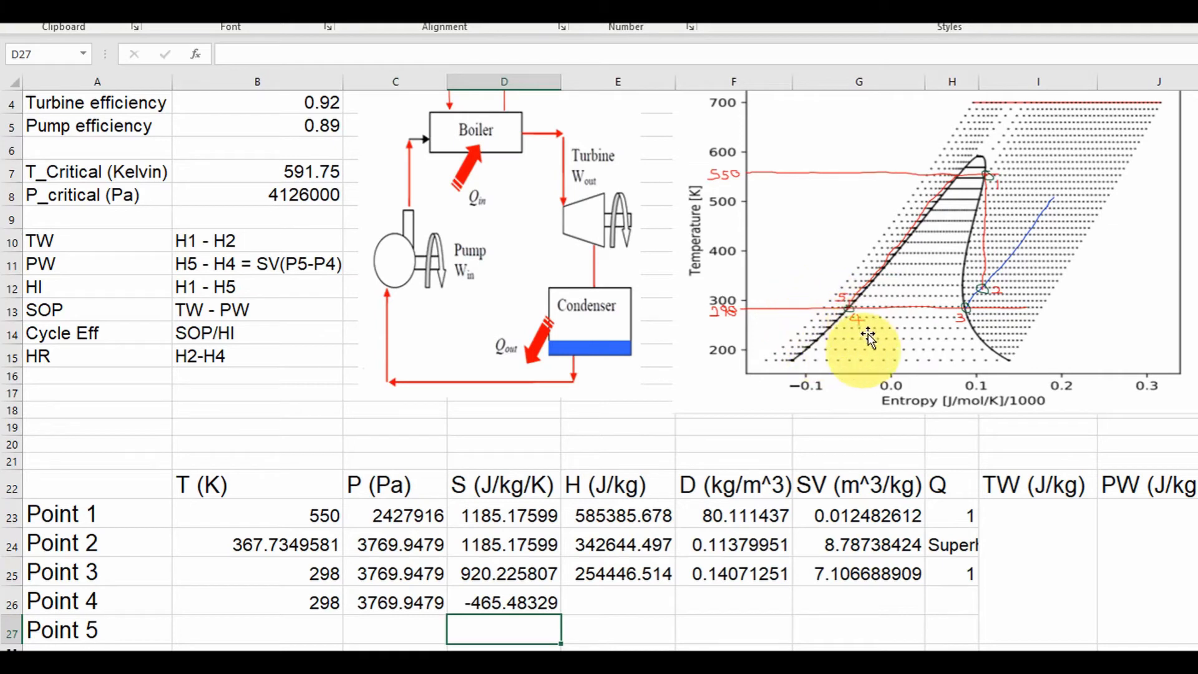
pyautogui.click(599, 601)
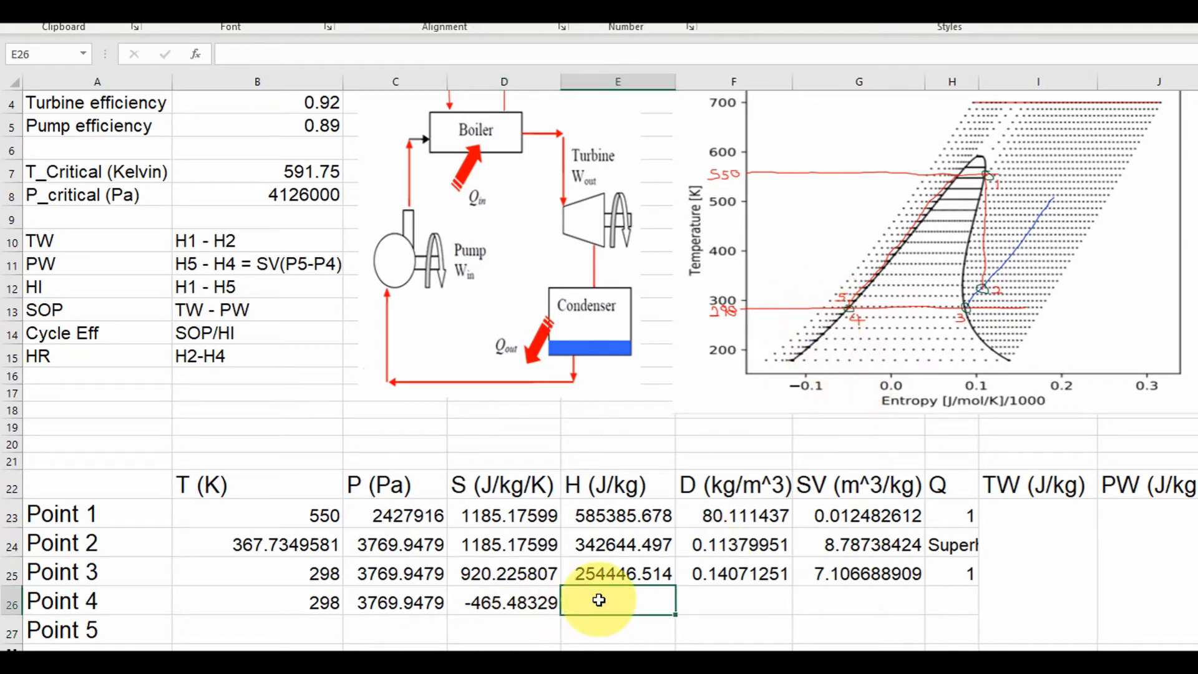
pyautogui.write('=')
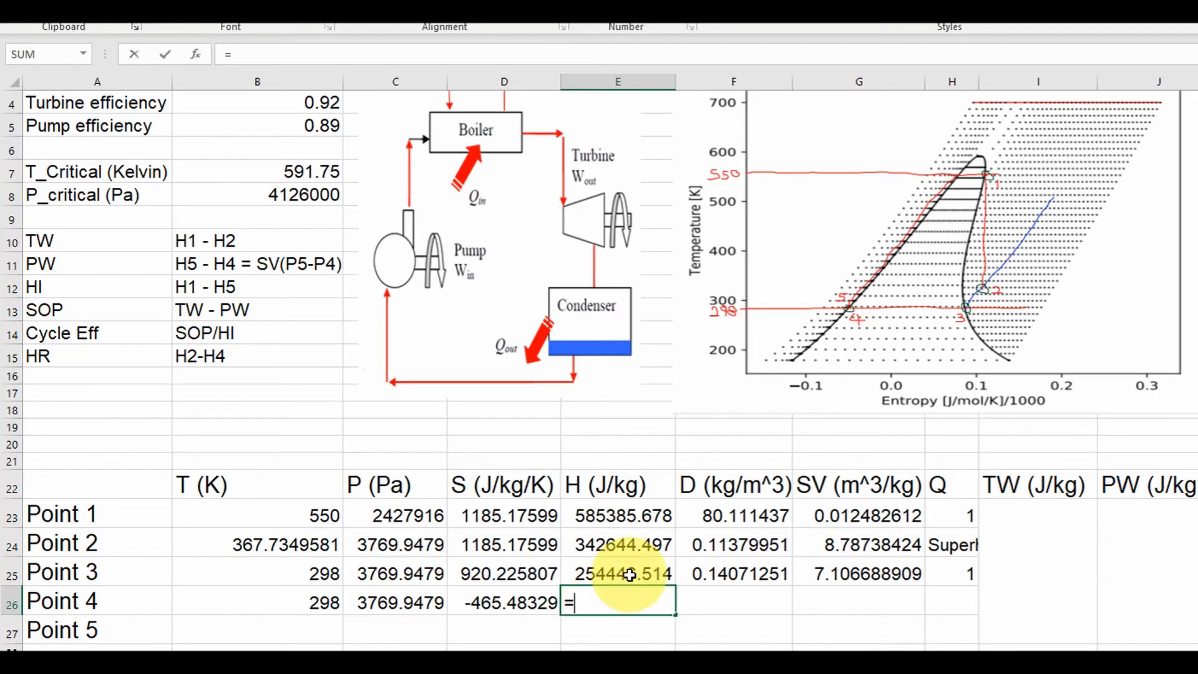
pyautogui.write('@PropsSI("P", "T", B25, "Q",1, "Toluene")')
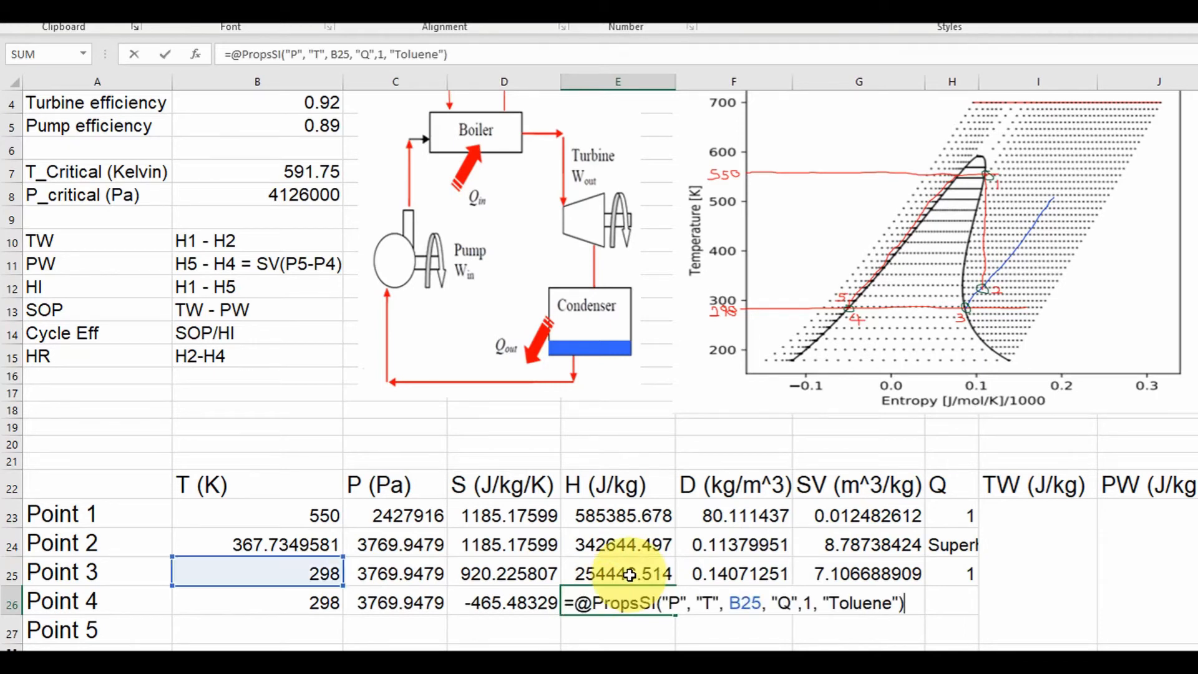
pyautogui.click(672, 603)
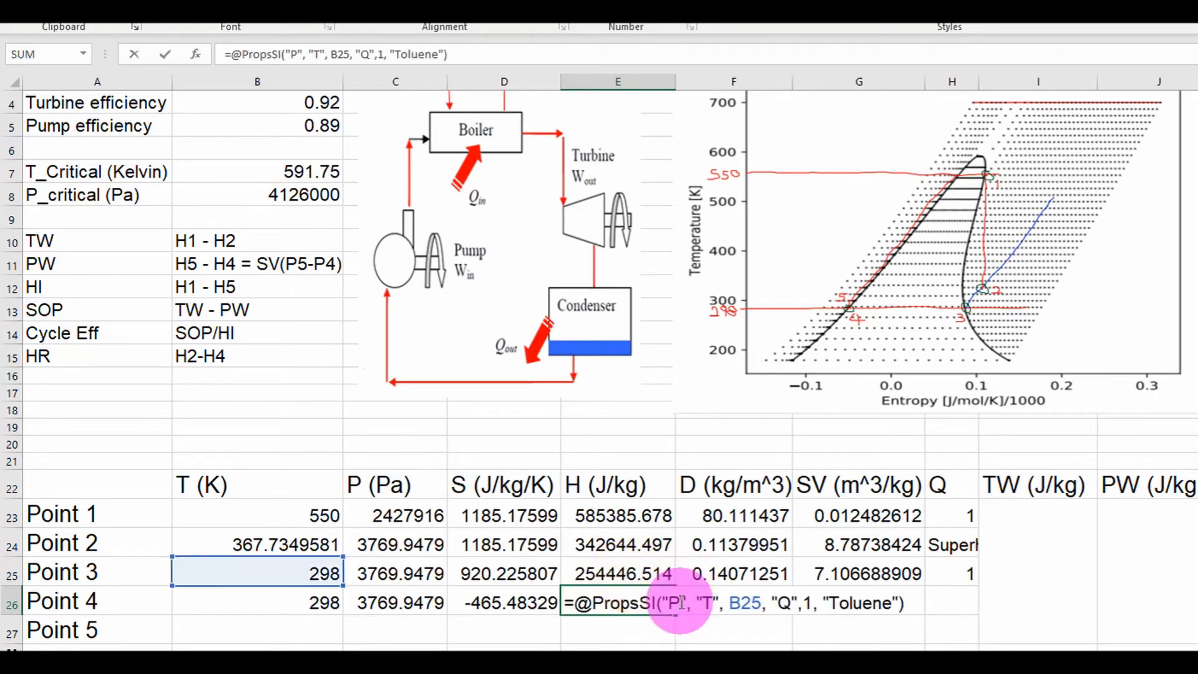
pyautogui.press('BackSpace')
pyautogui.write('H')
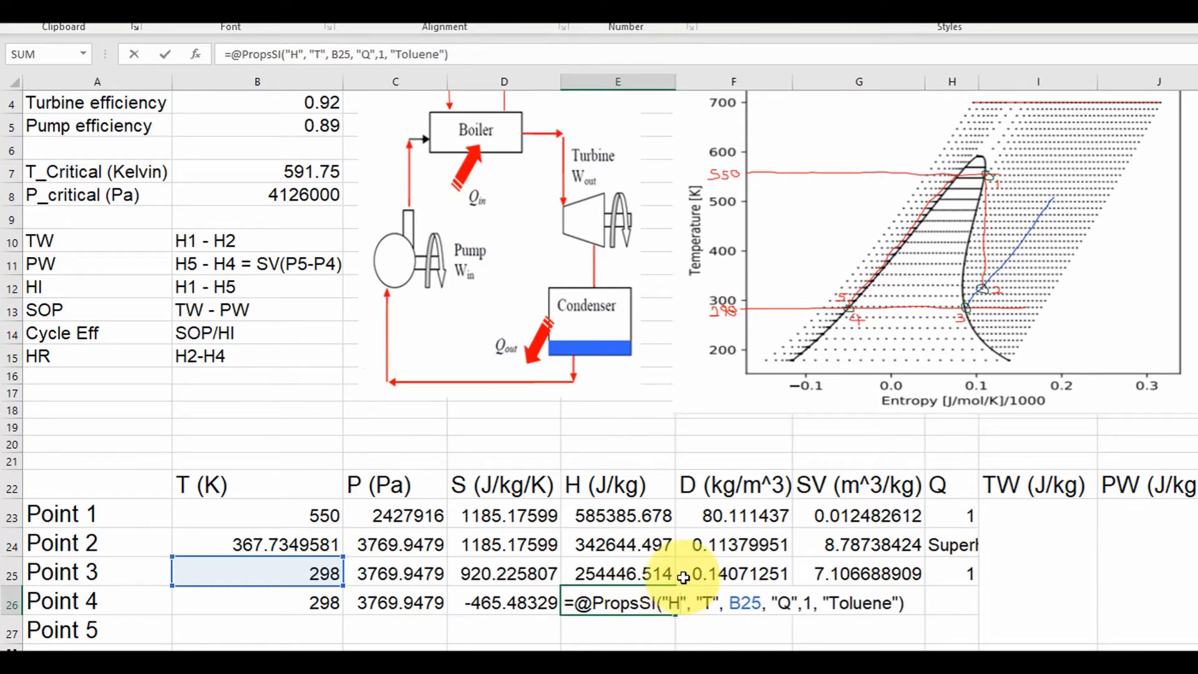
pyautogui.click(762, 604)
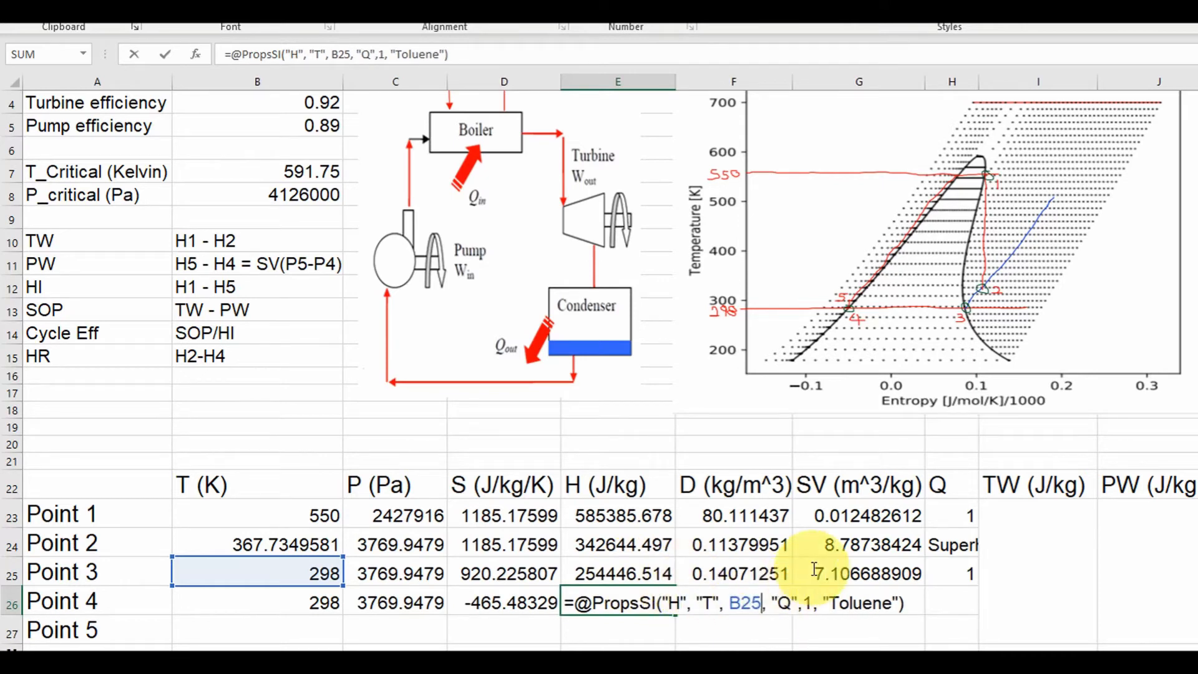
pyautogui.press('BackSpace')
pyautogui.write('6')
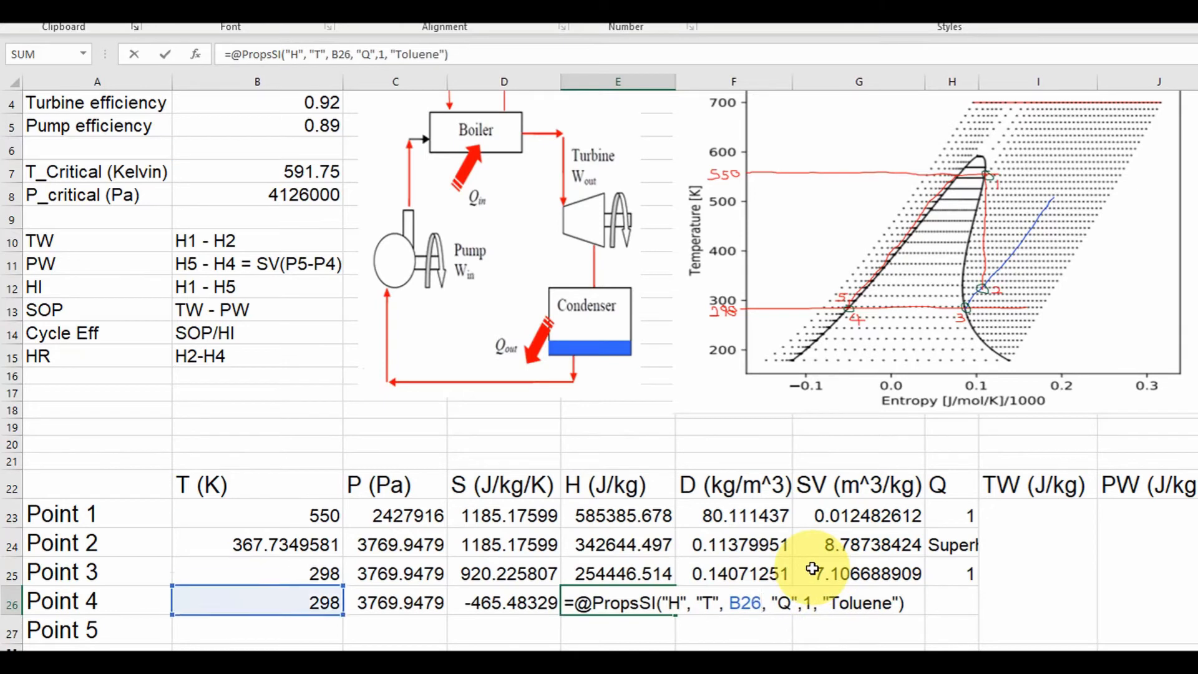
pyautogui.click(812, 603)
pyautogui.press('BackSpace')
pyautogui.write('0')
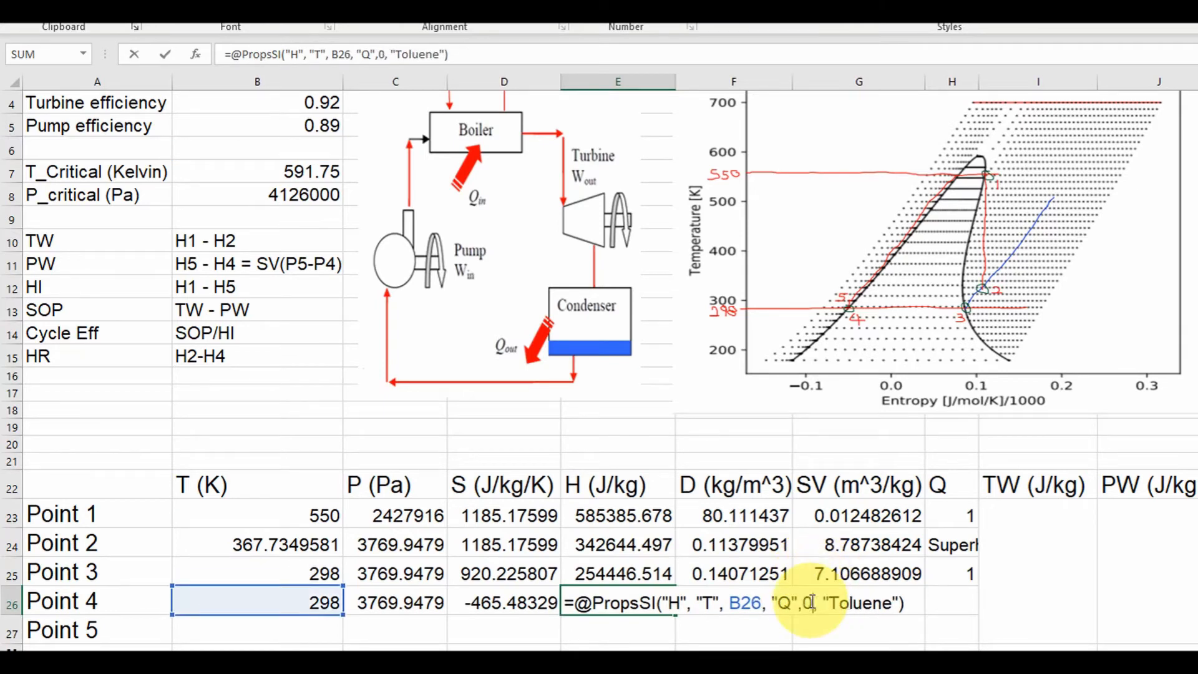
pyautogui.click(908, 605)
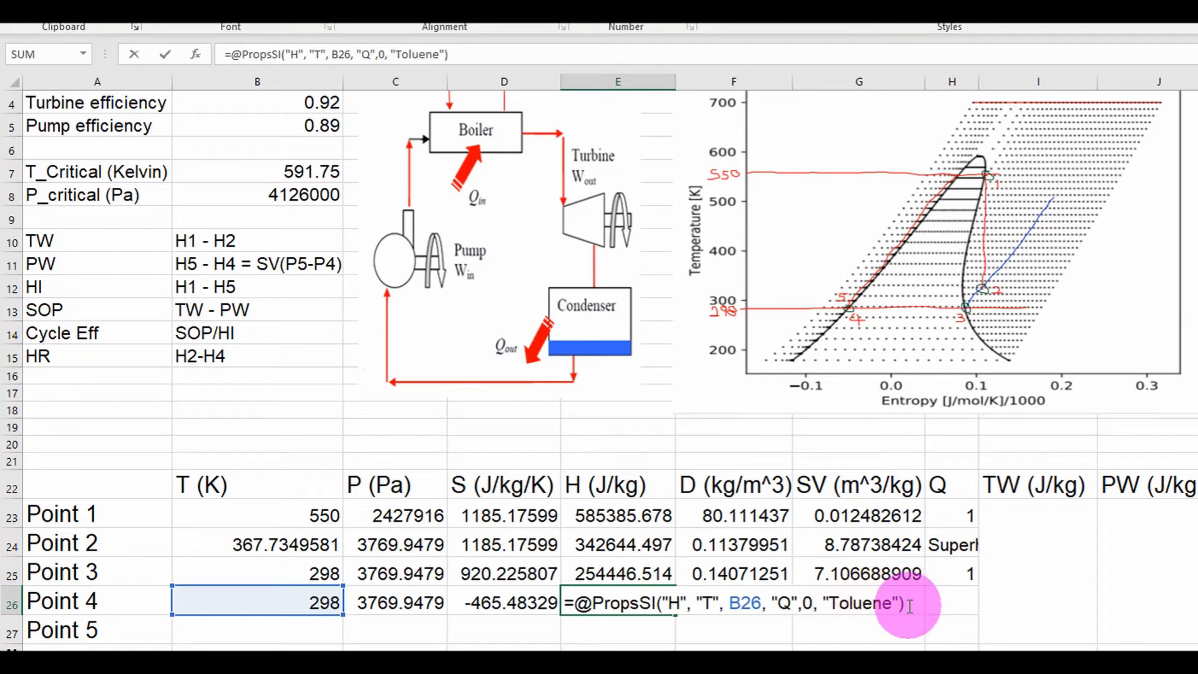
pyautogui.press('Return')
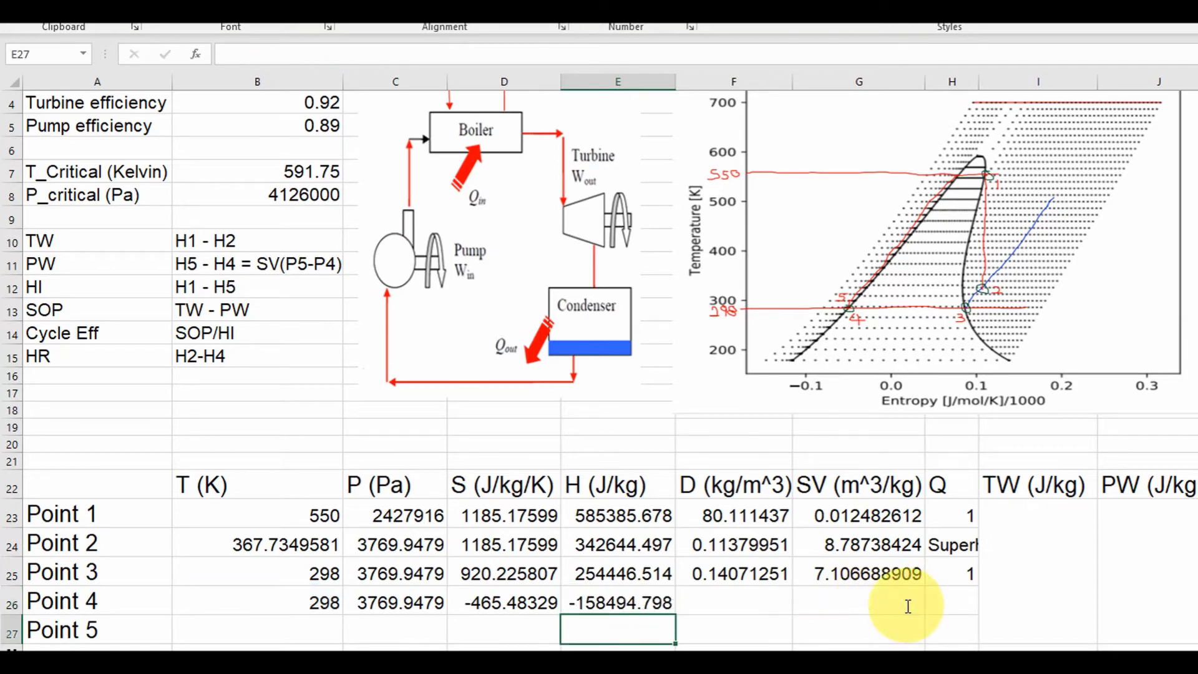
pyautogui.click(602, 603)
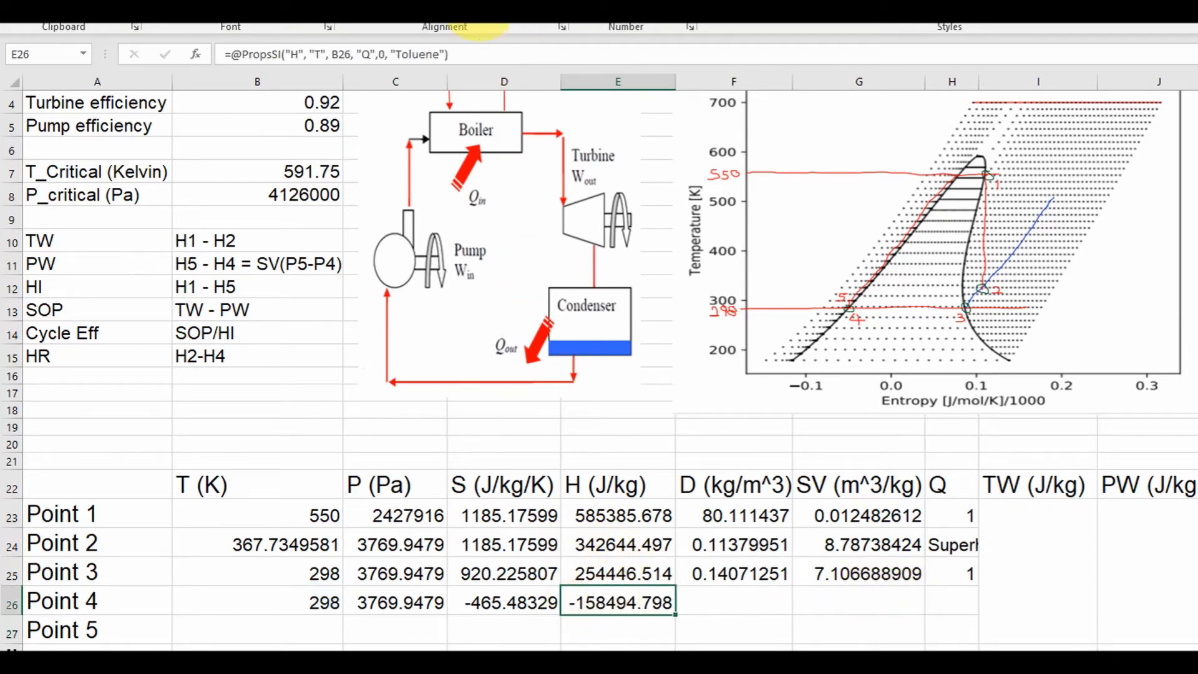
pyautogui.moveTo(455, 55); pyautogui.dragTo(237, 57)
pyautogui.hotkey('ctrl', 'c')
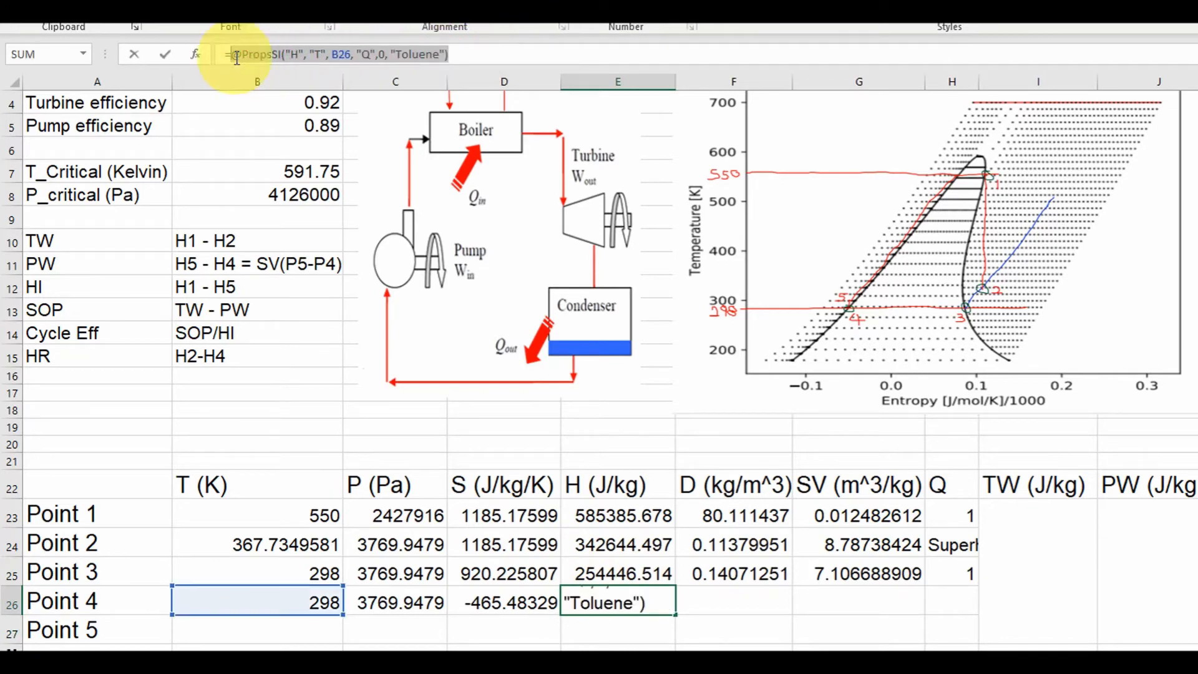
pyautogui.press('Escape')
pyautogui.click(732, 590)
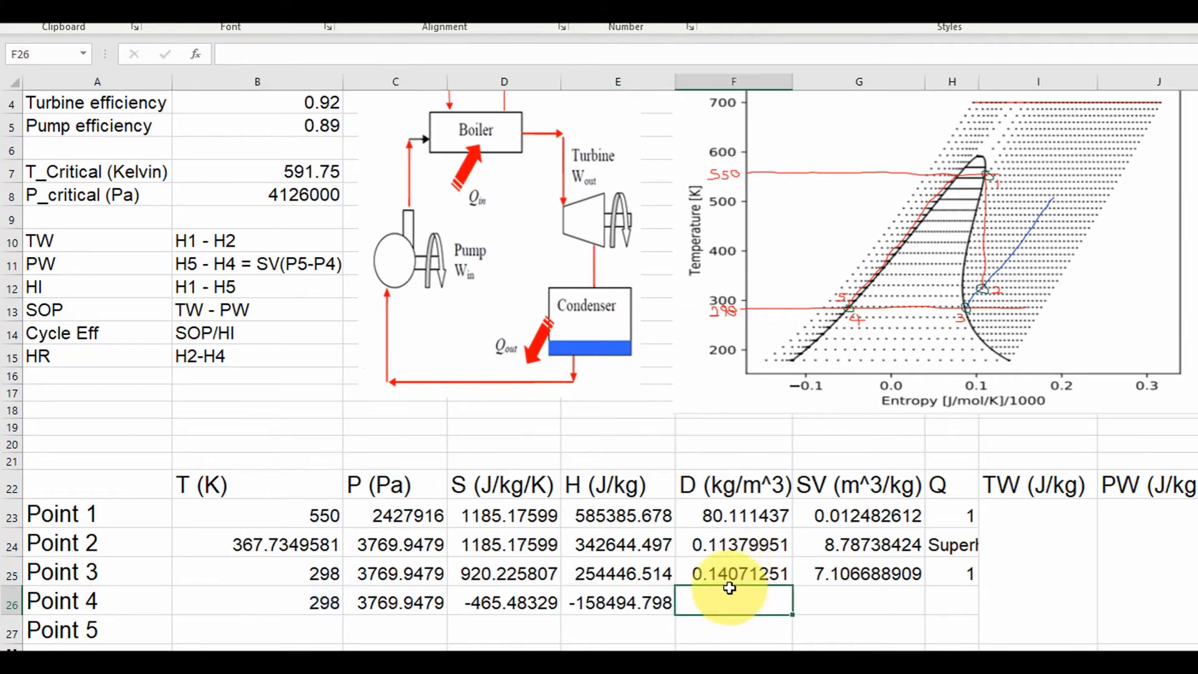
pyautogui.write('=')
pyautogui.hotkey('ctrl', 'v')
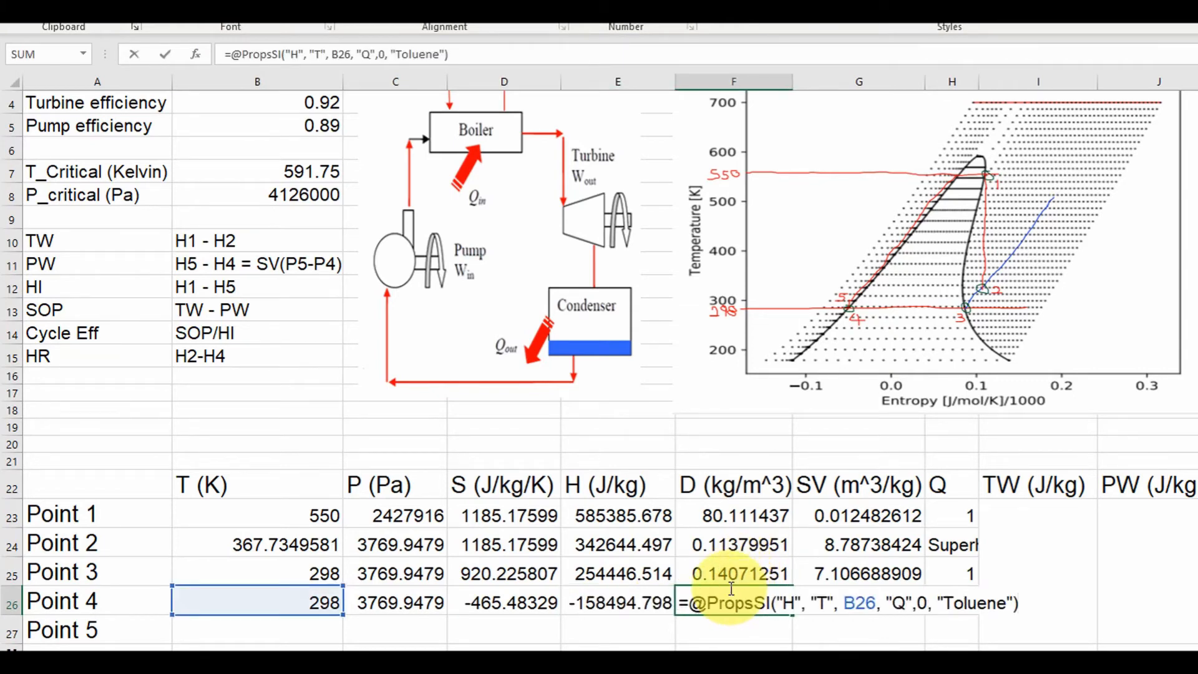
pyautogui.doubleClick(789, 603)
pyautogui.write('D')
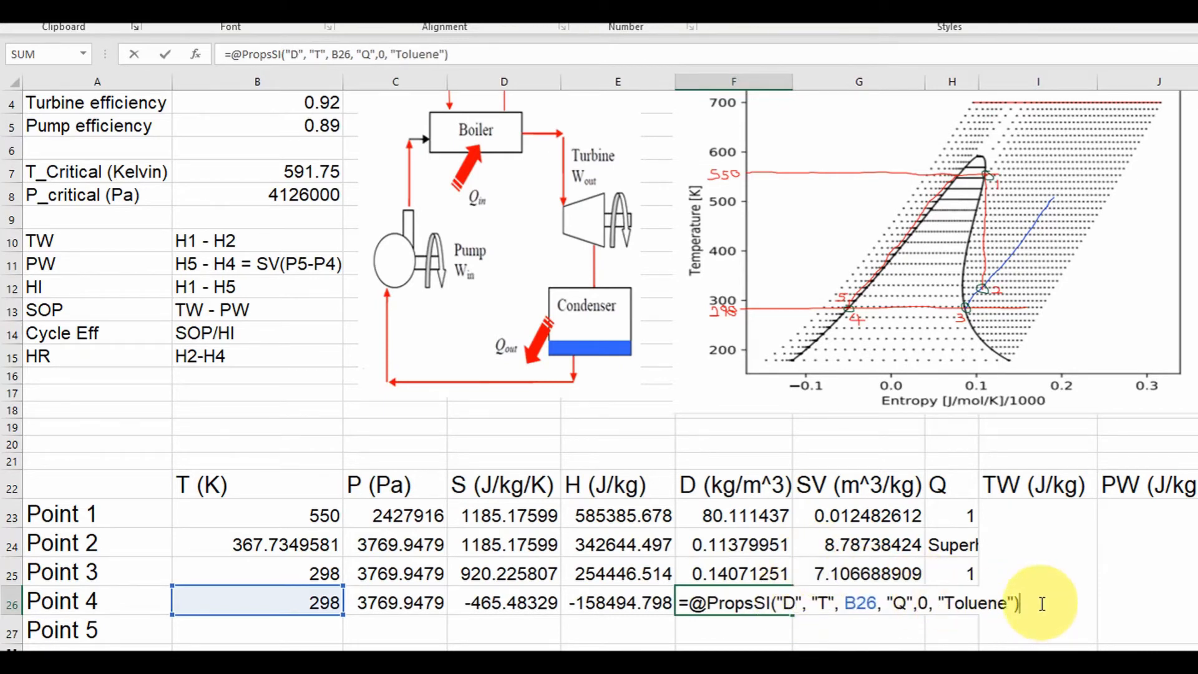
pyautogui.press('Return')
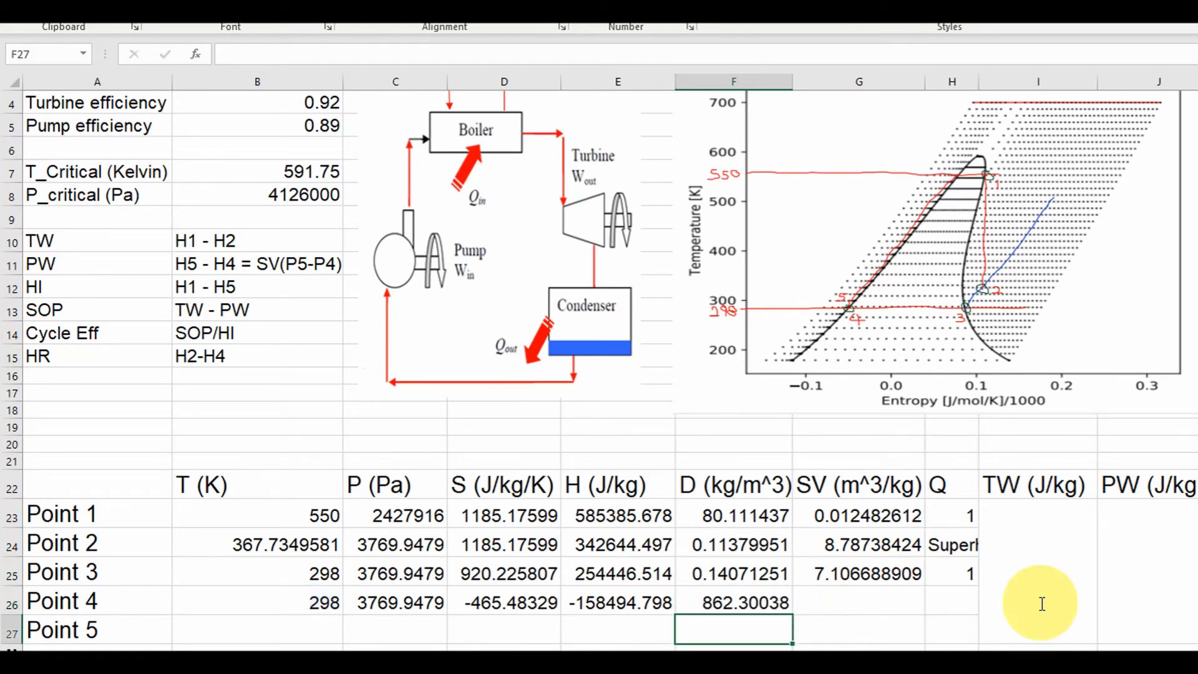
# Step: Calculate Point 4's specific volume in G26 as 1 divided by its density in F26, and enter 0 as its quality Q
pyautogui.click(897, 590)
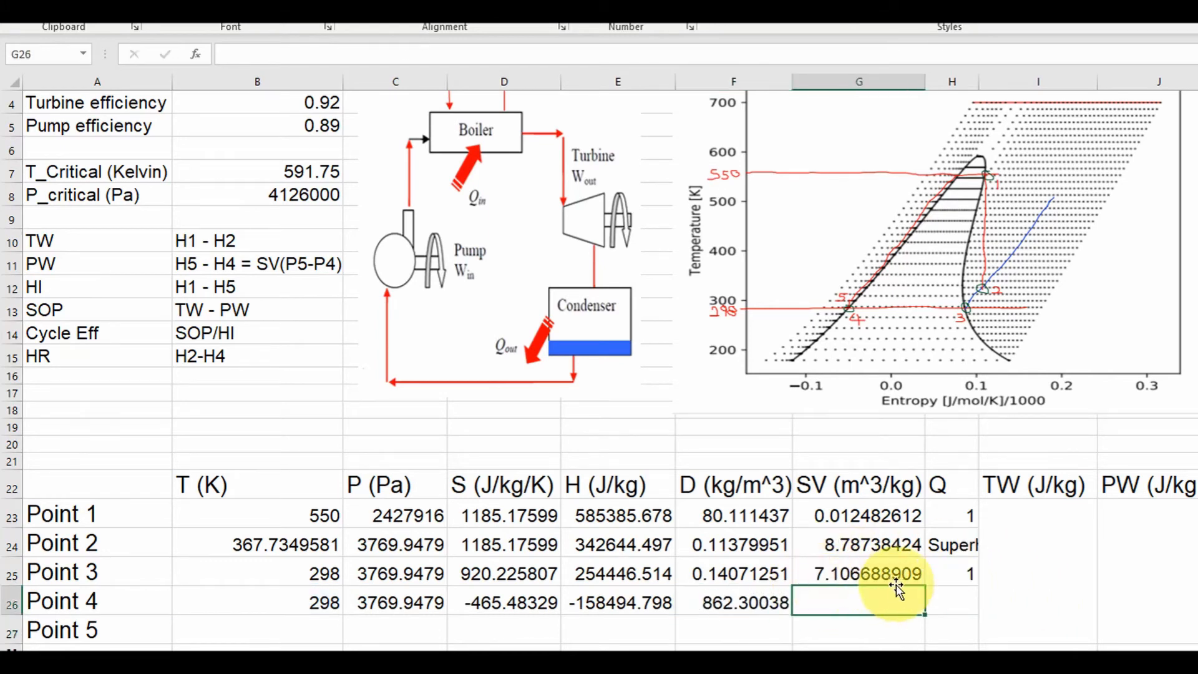
pyautogui.write('=1/')
pyautogui.click(738, 603)
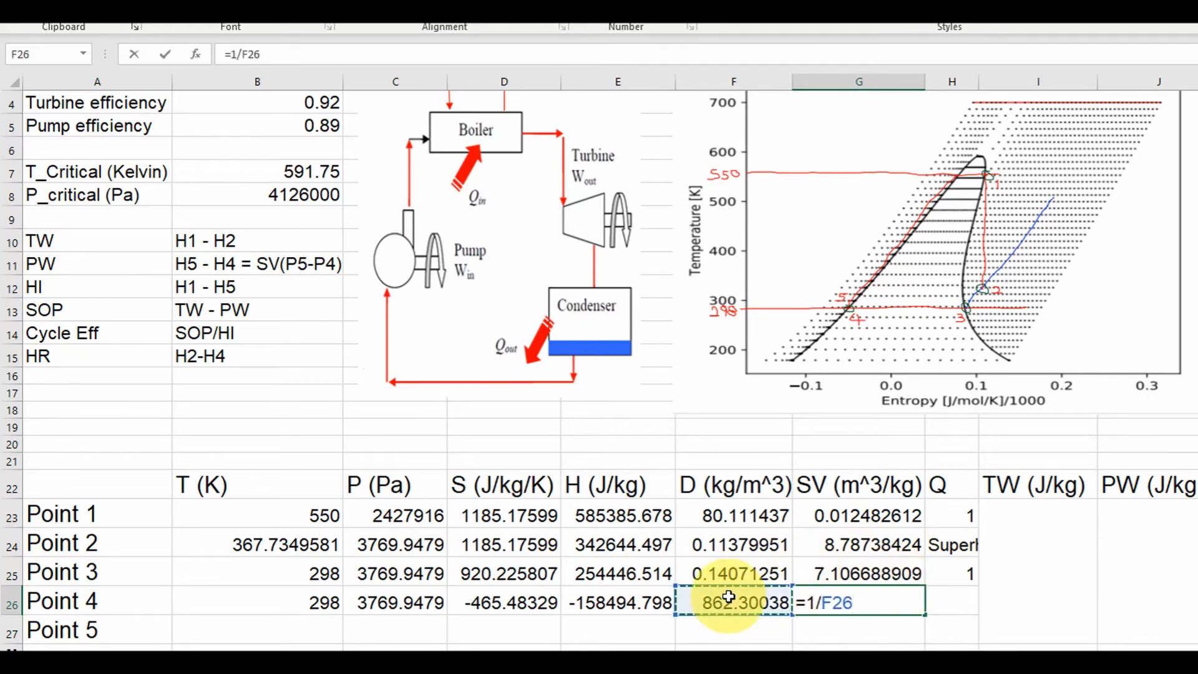
pyautogui.press('Return')
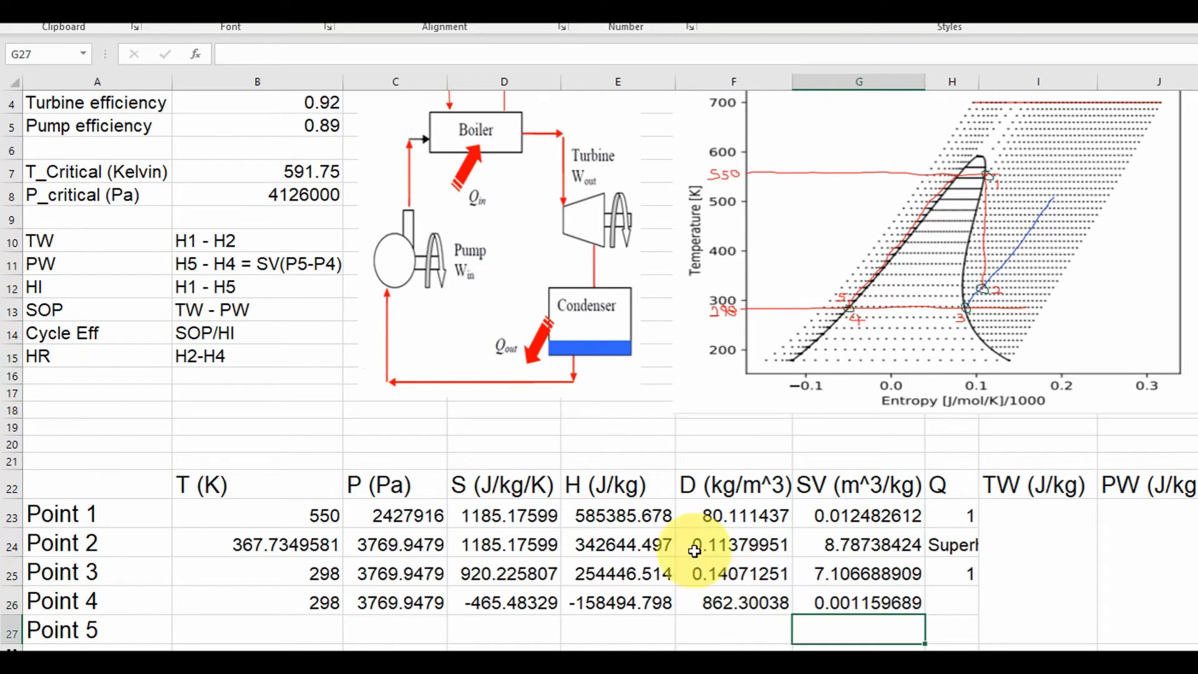
pyautogui.click(955, 593)
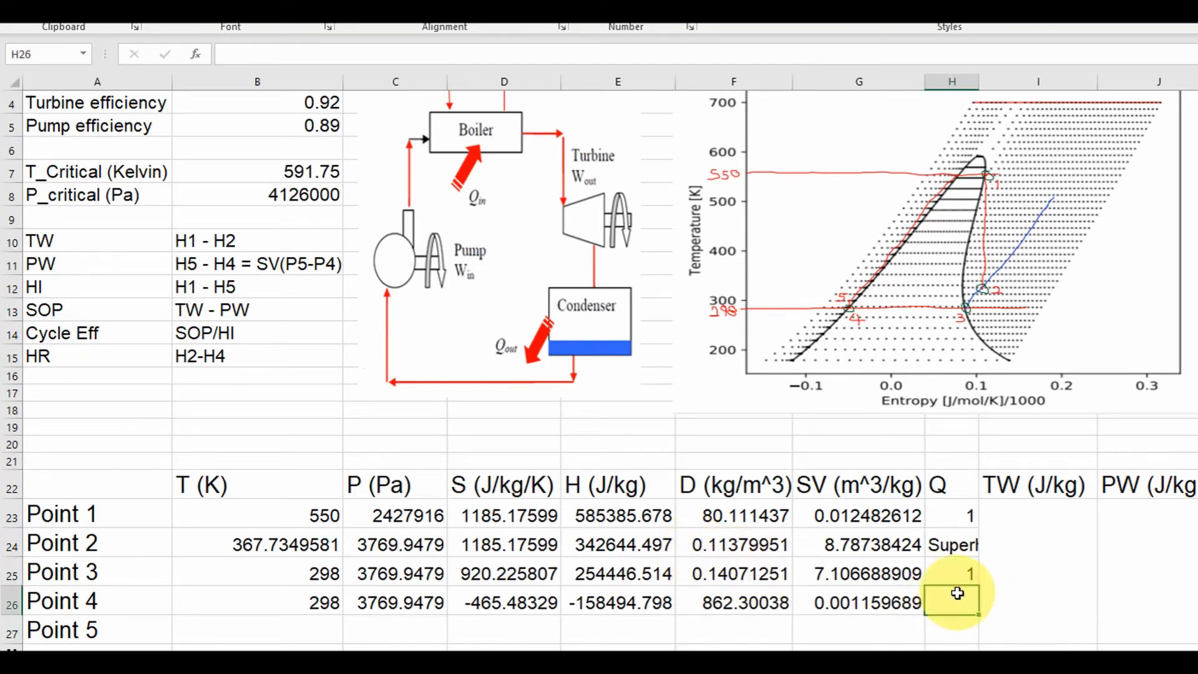
pyautogui.write('0')
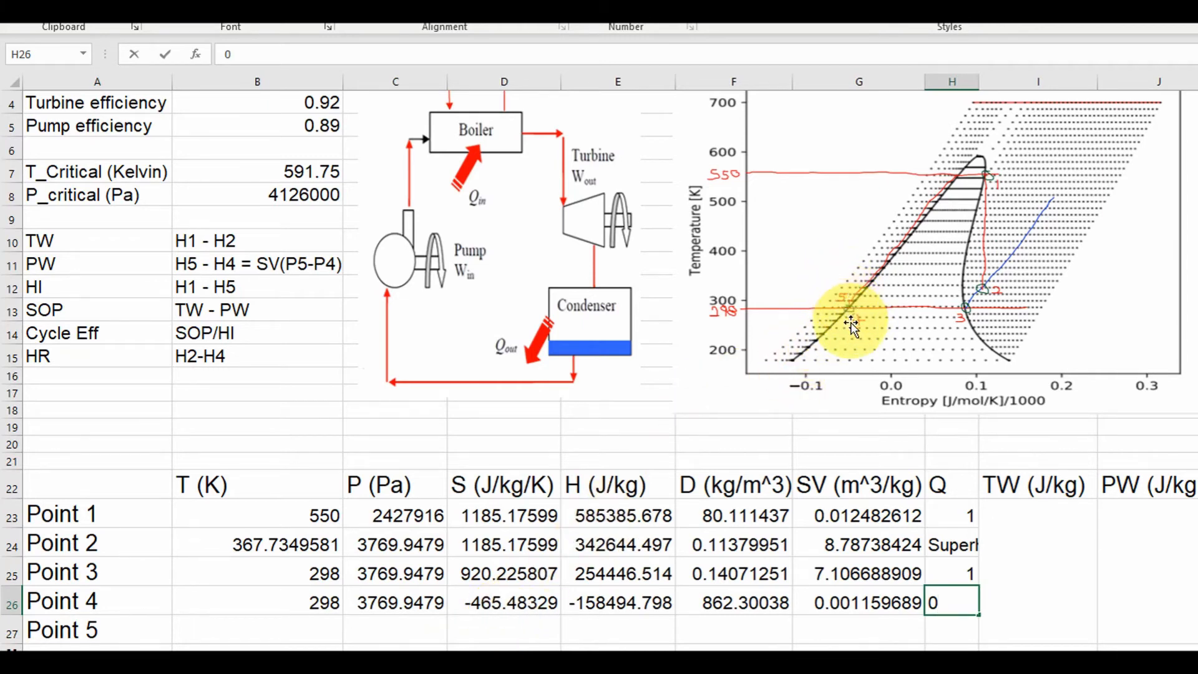
# Step: Set Point 5's entropy in D27 equal to Point 4's (=D26) and its pressure in C27 equal to Point 1's (=C23)
pyautogui.click(469, 628)
pyautogui.write('=')
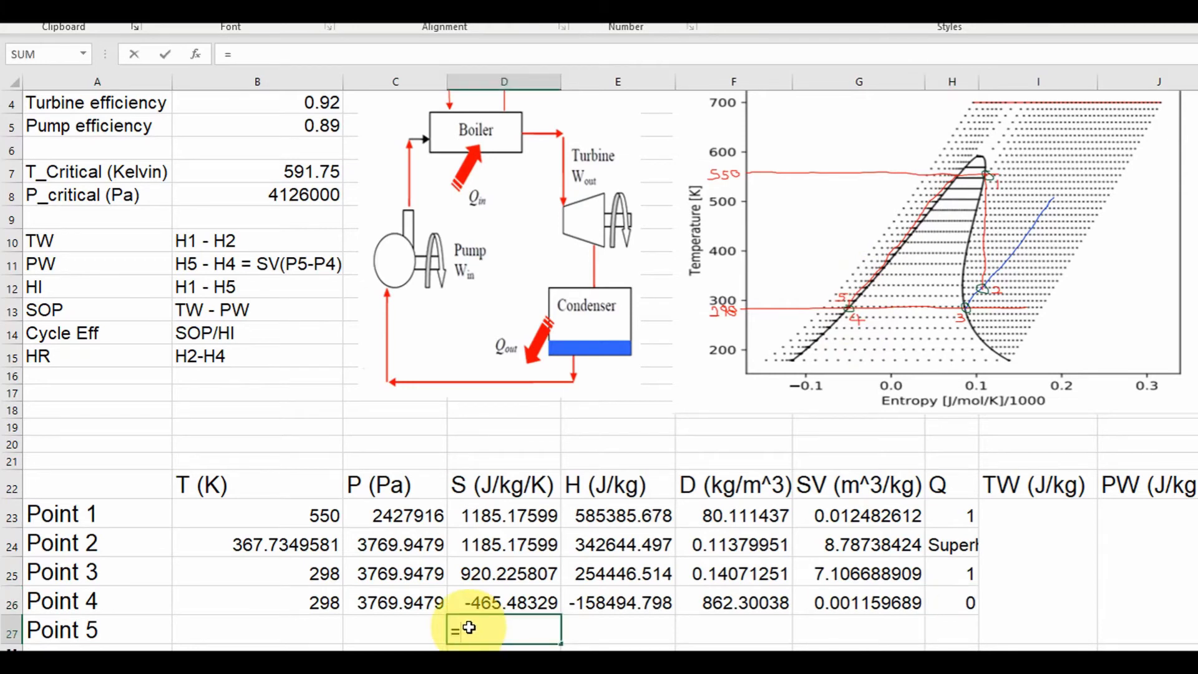
pyautogui.click(504, 598)
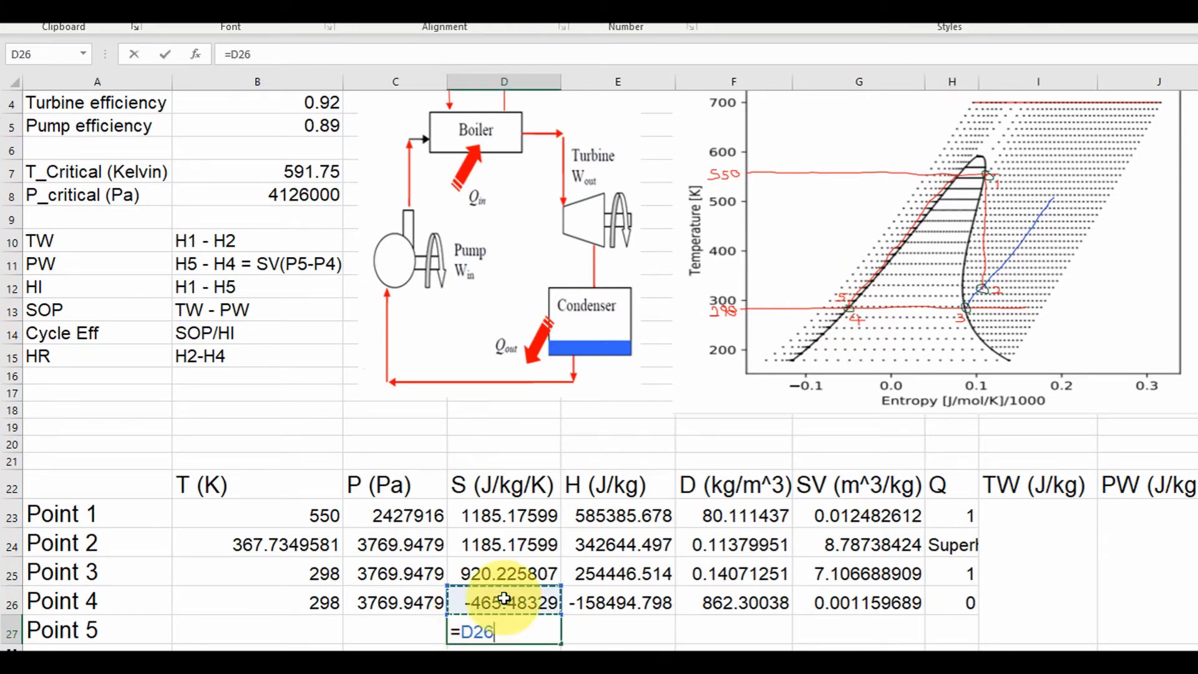
pyautogui.press('Return')
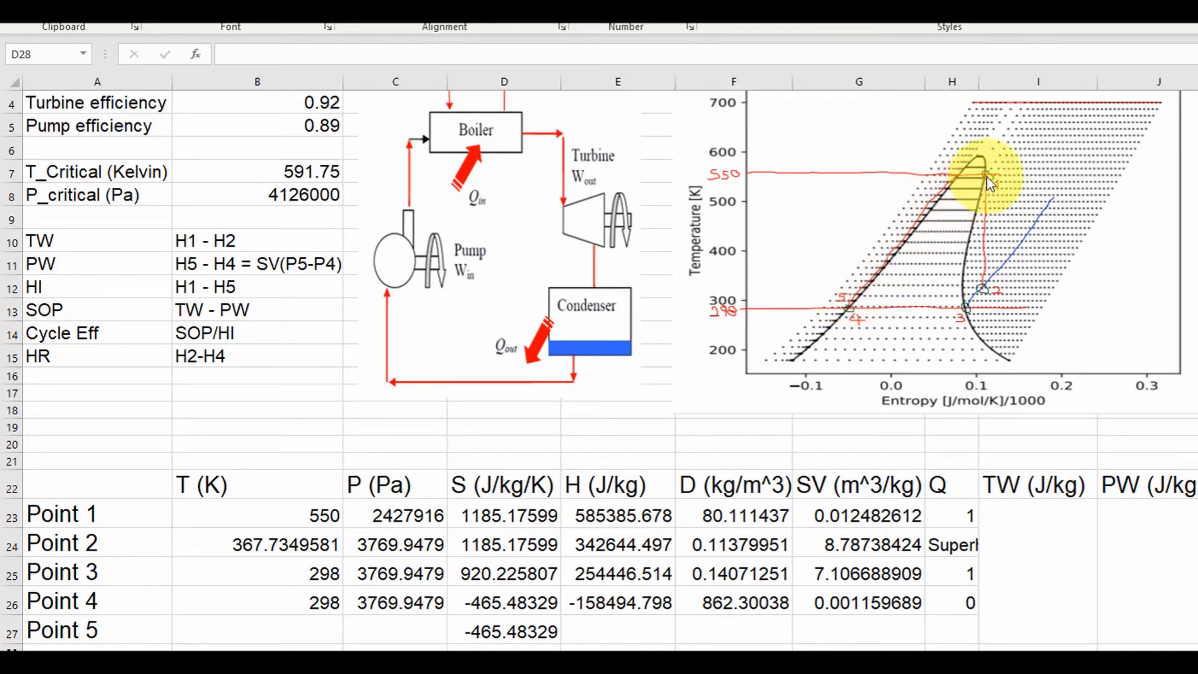
pyautogui.click(376, 629)
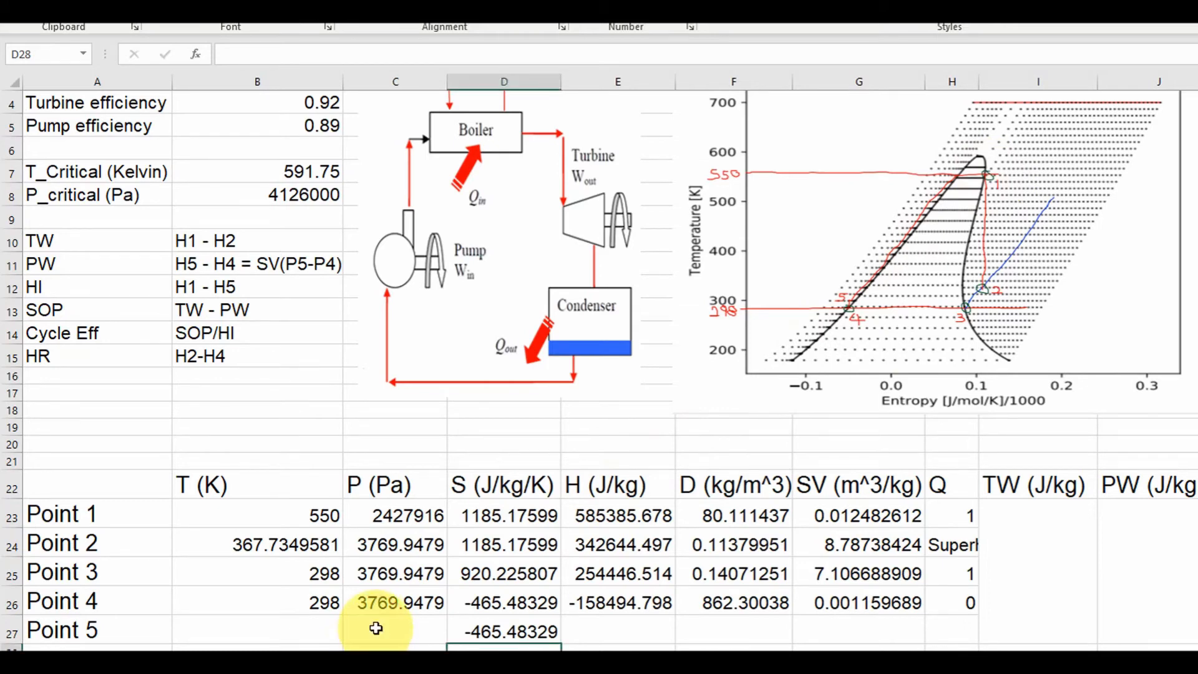
pyautogui.click(382, 627)
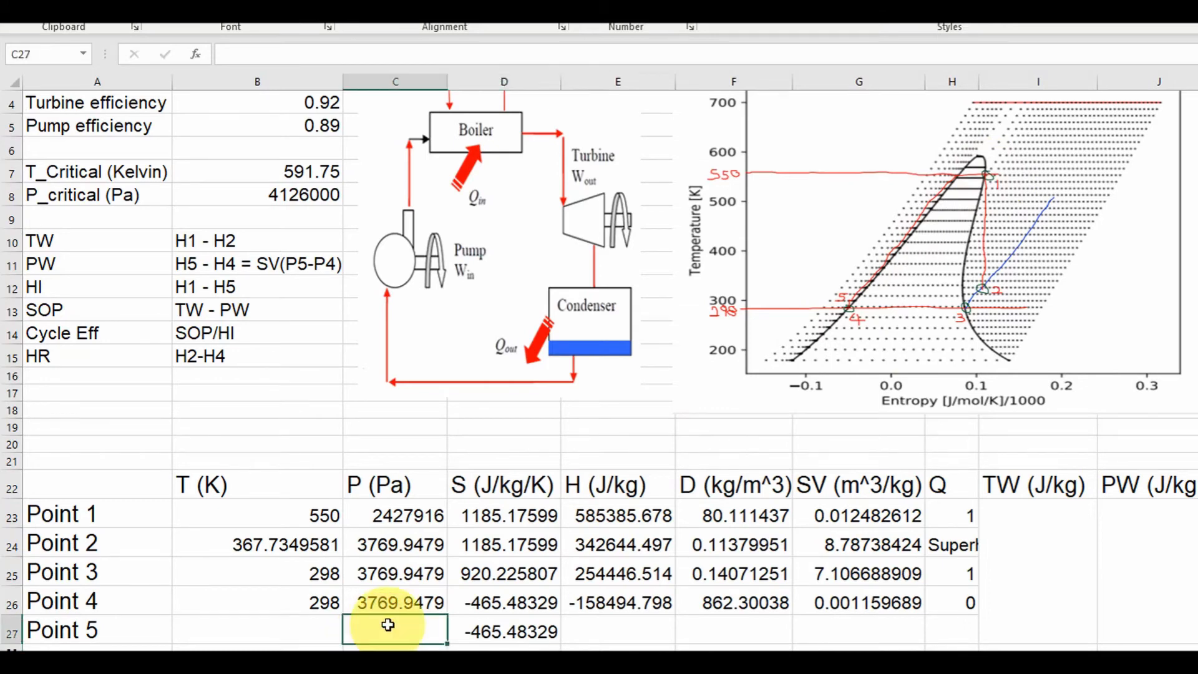
pyautogui.write('=')
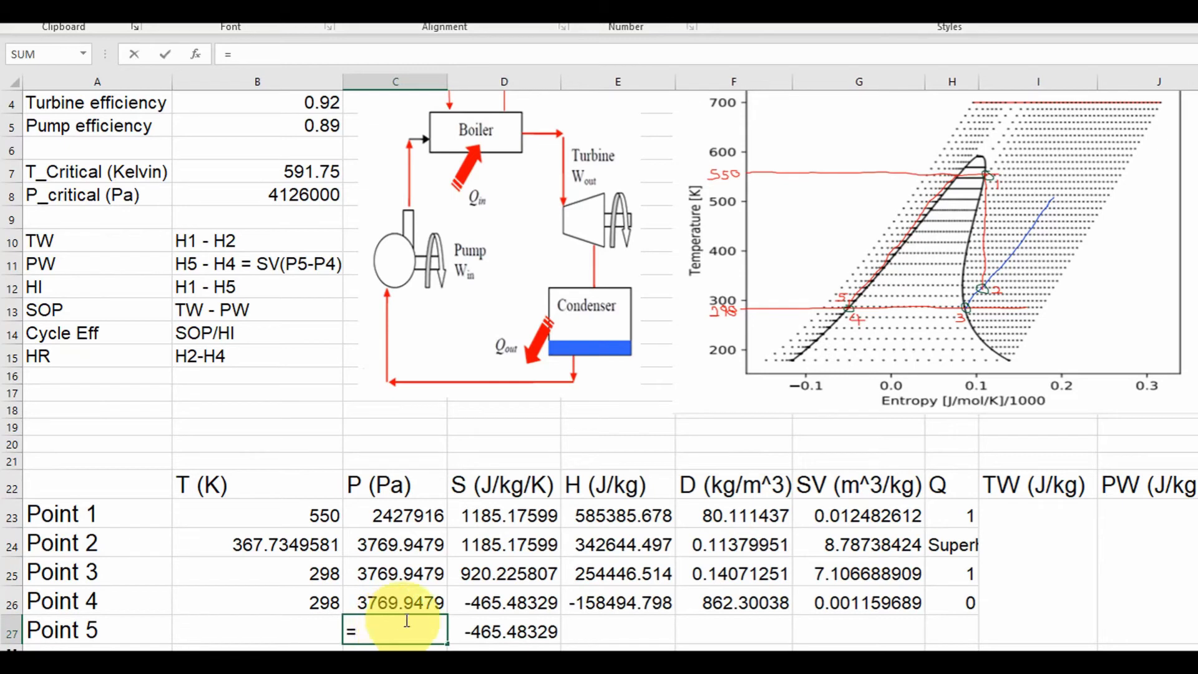
pyautogui.click(398, 516)
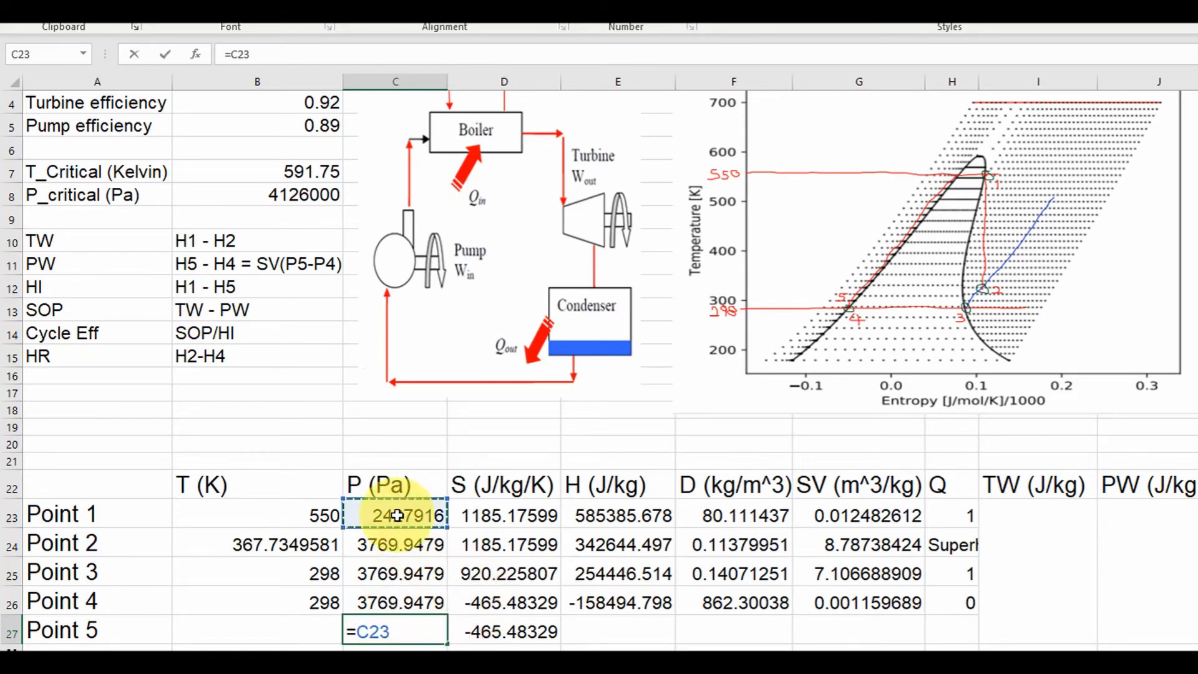
pyautogui.press('Return')
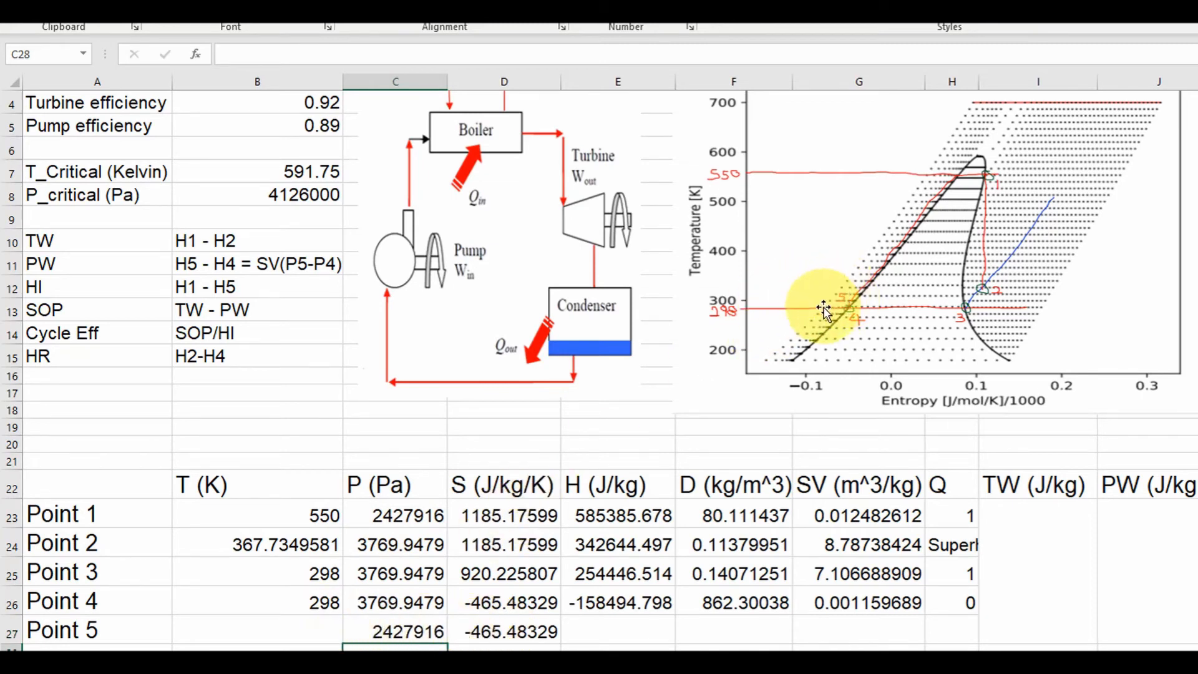
# Step: Begin Point 5's temperature formula in B27 from the copied enthalpy formula, with "T" as the output and "S" as the first input property
pyautogui.click(298, 629)
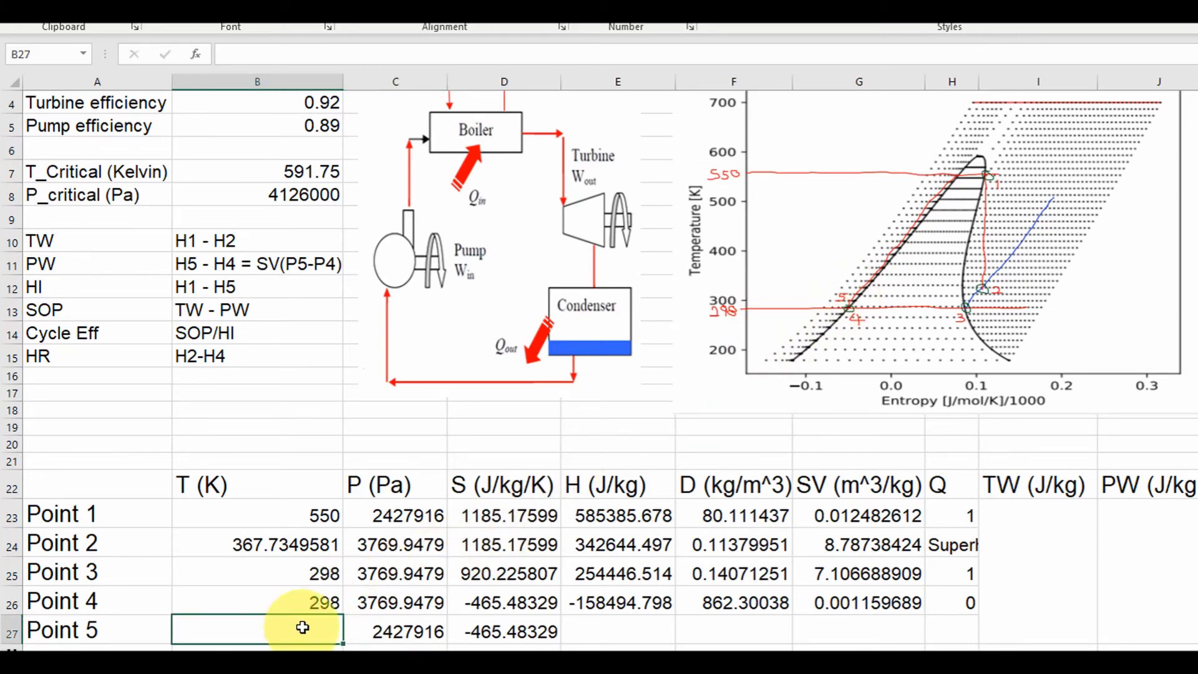
pyautogui.write('=')
pyautogui.hotkey('ctrl', 'v')
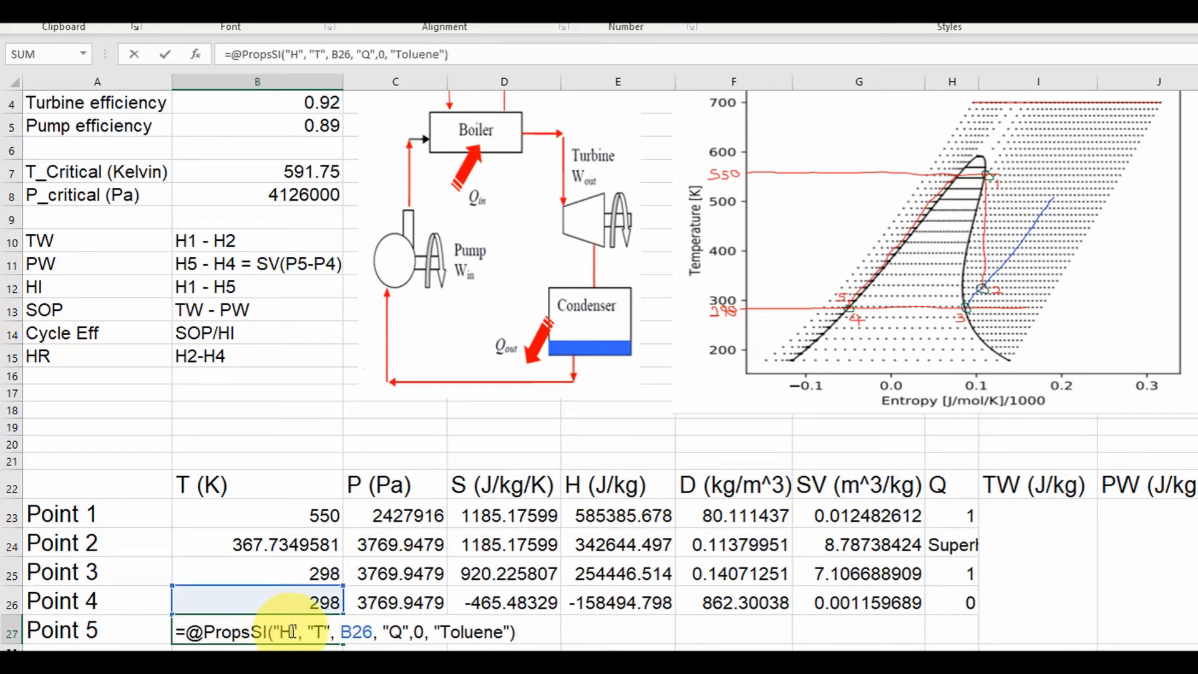
pyautogui.click(292, 631)
pyautogui.press('BackSpace')
pyautogui.write('T')
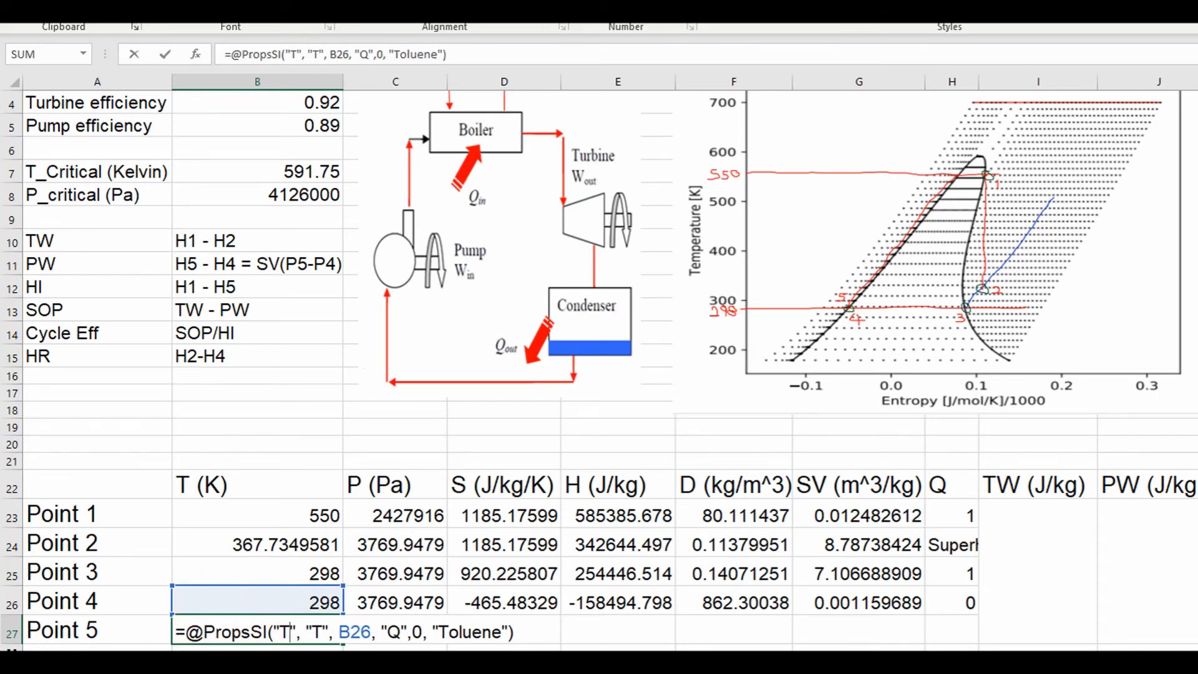
pyautogui.click(314, 631)
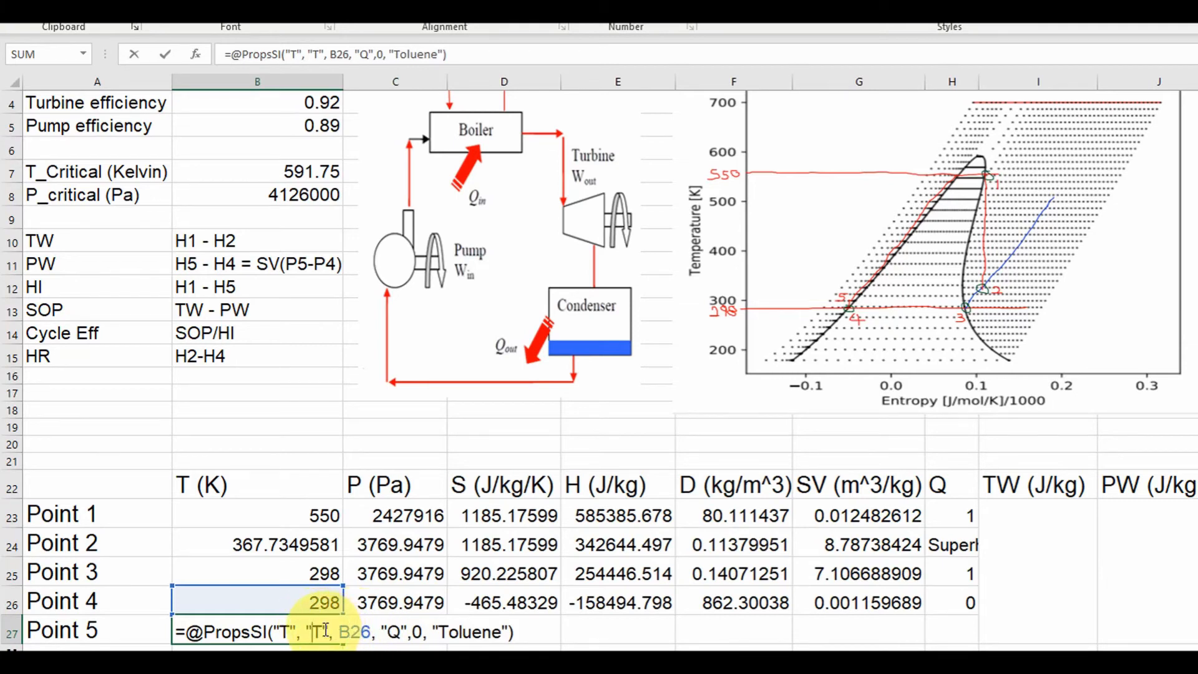
pyautogui.click(325, 631)
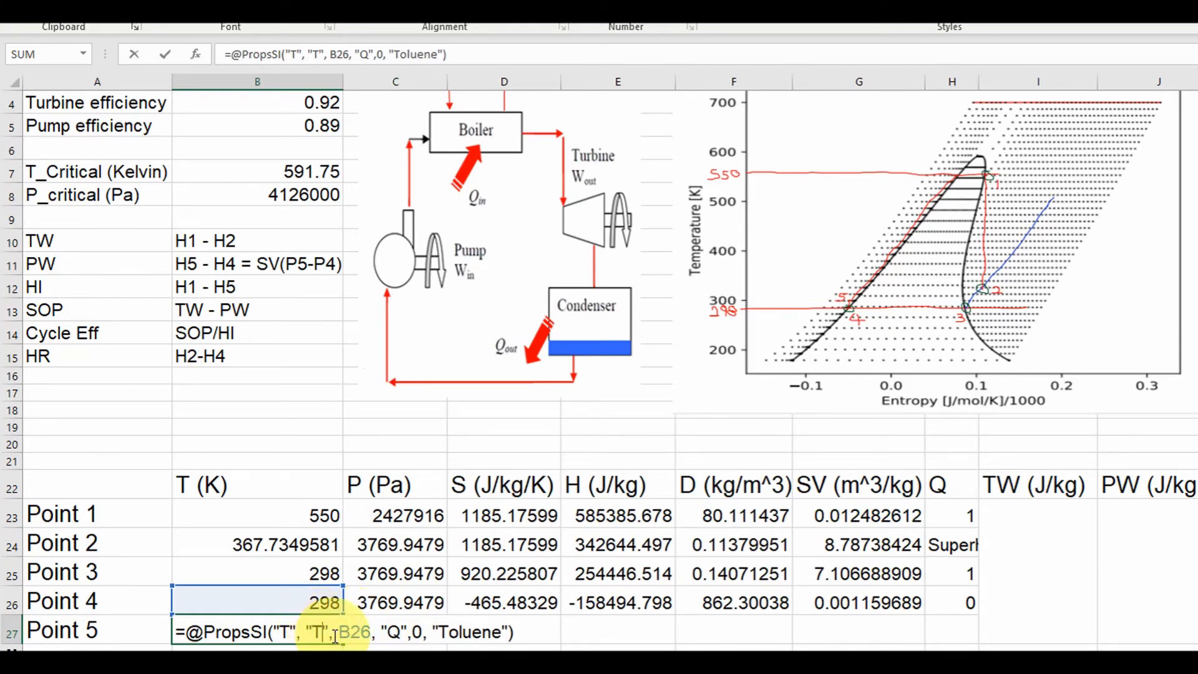
pyautogui.press('BackSpace')
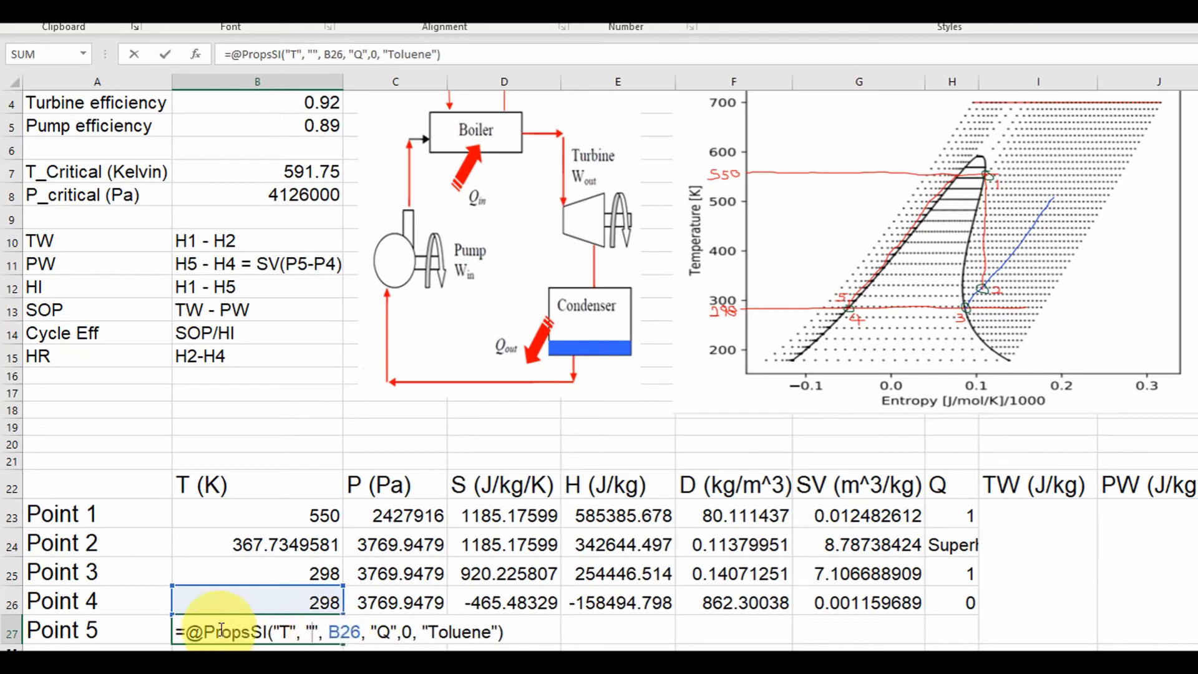
pyautogui.write('S')
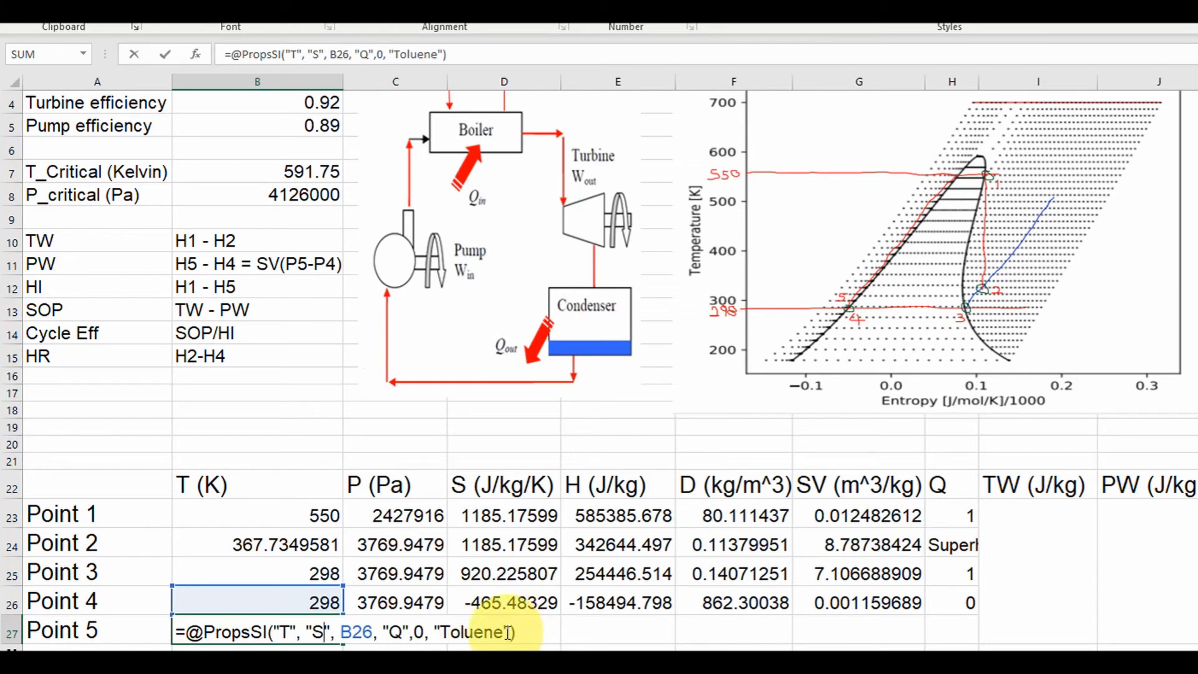
# Step: Change the entropy reference in B27's PropsSI formula to Point 5's entropy cell D27
pyautogui.click(355, 632)
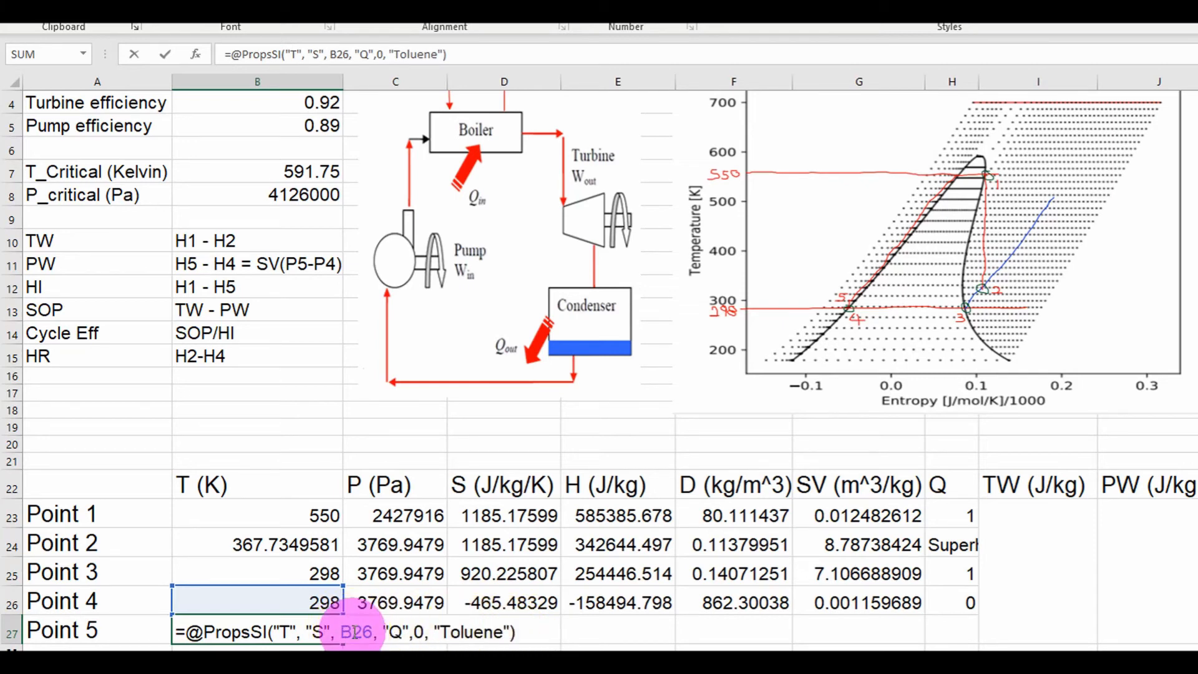
pyautogui.press('BackSpace')
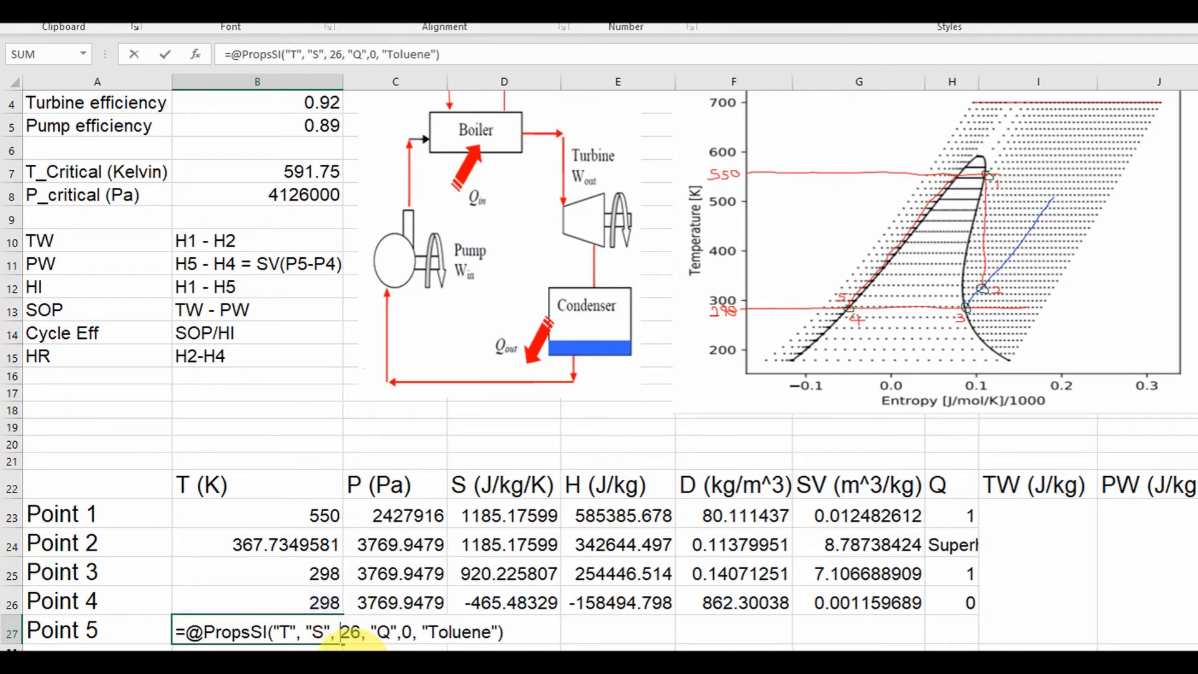
pyautogui.write('D')
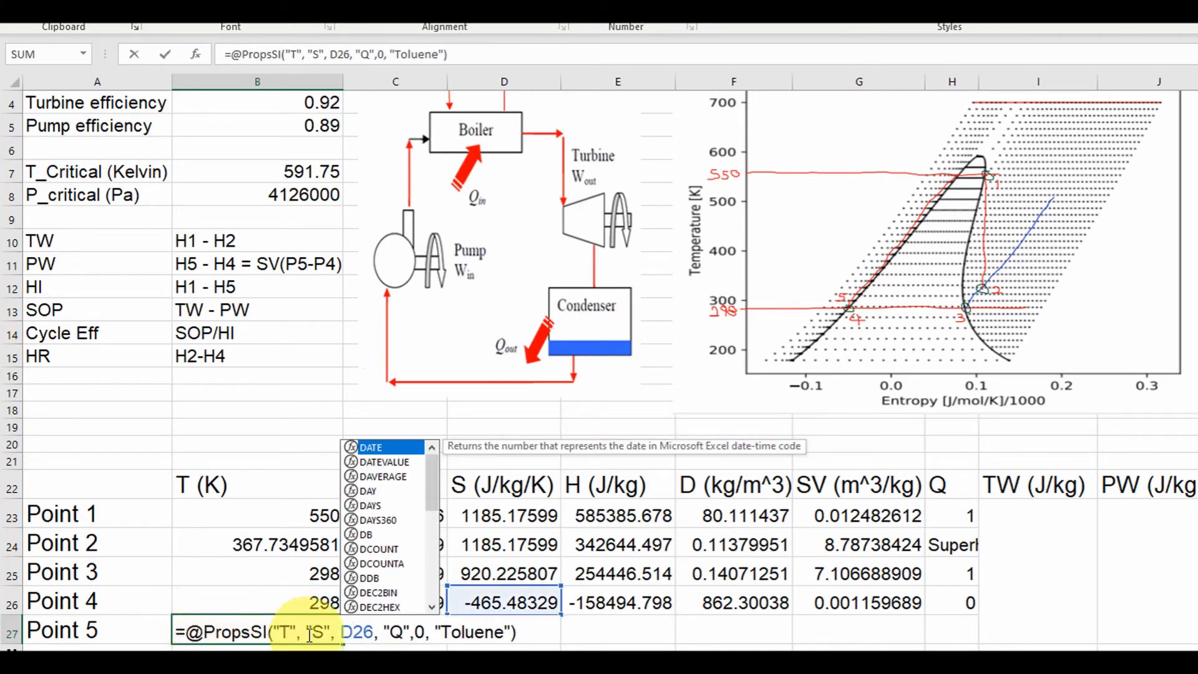
pyautogui.click(372, 632)
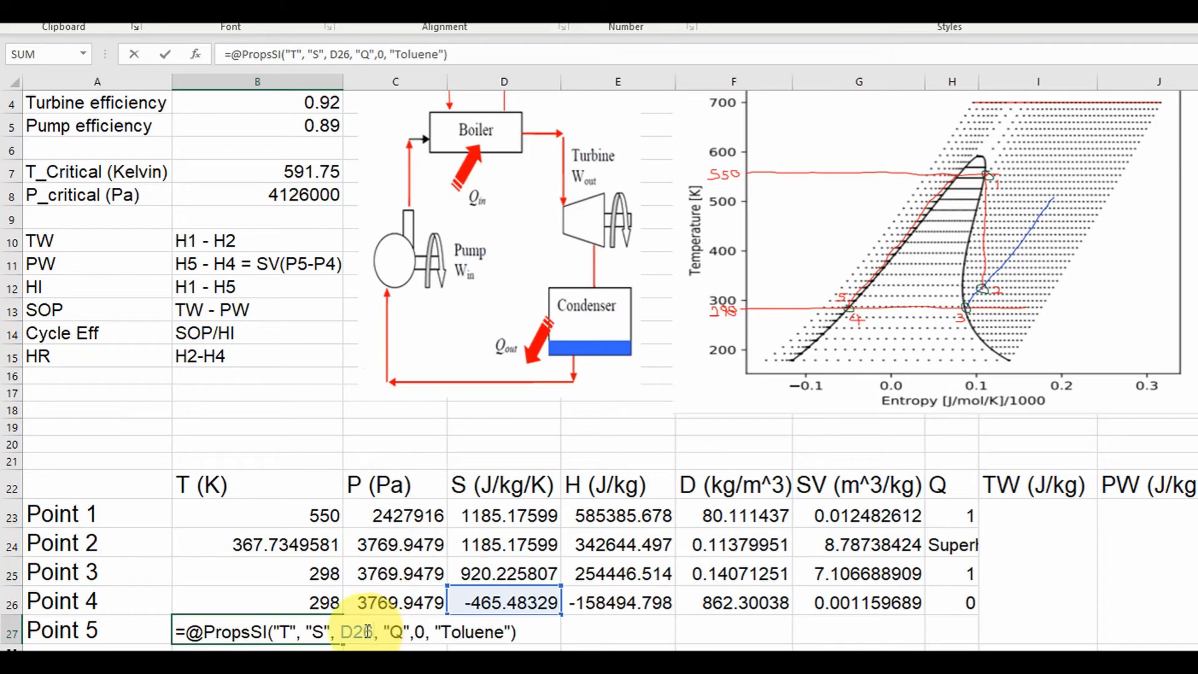
pyautogui.press('BackSpace')
pyautogui.write('7')
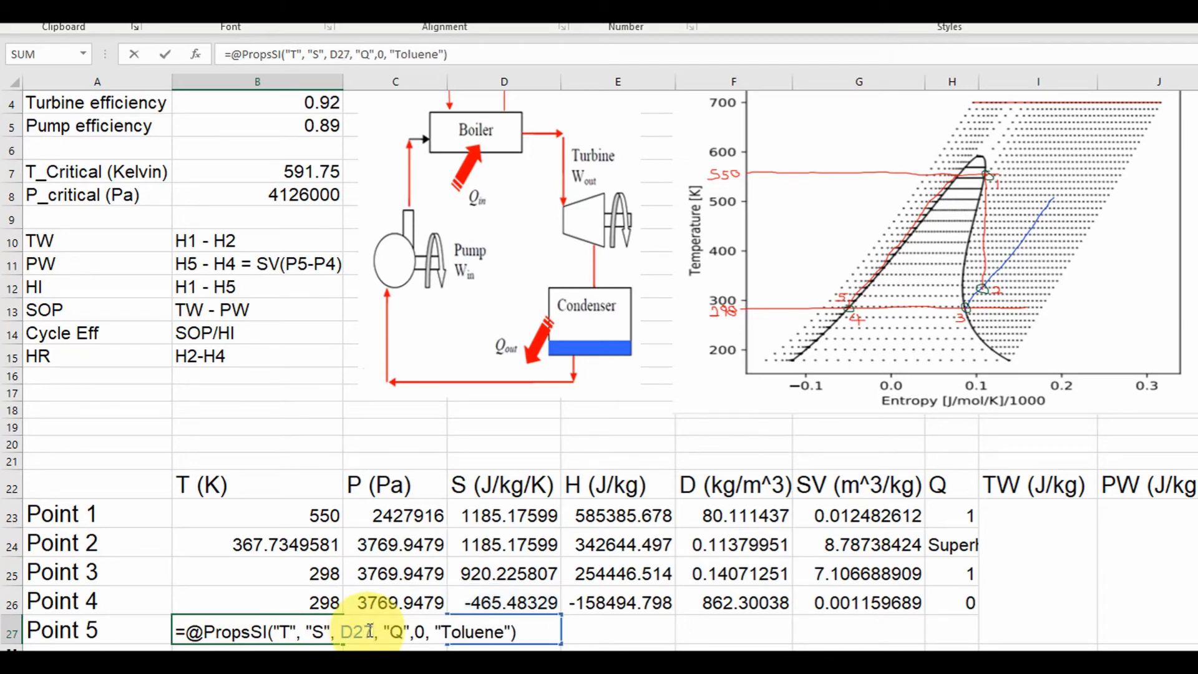
# Step: Complete Point 5's temperature formula in B27 with "P|liquid" as the second input property and C27 as its value
pyautogui.click(403, 629)
pyautogui.press('BackSpace')
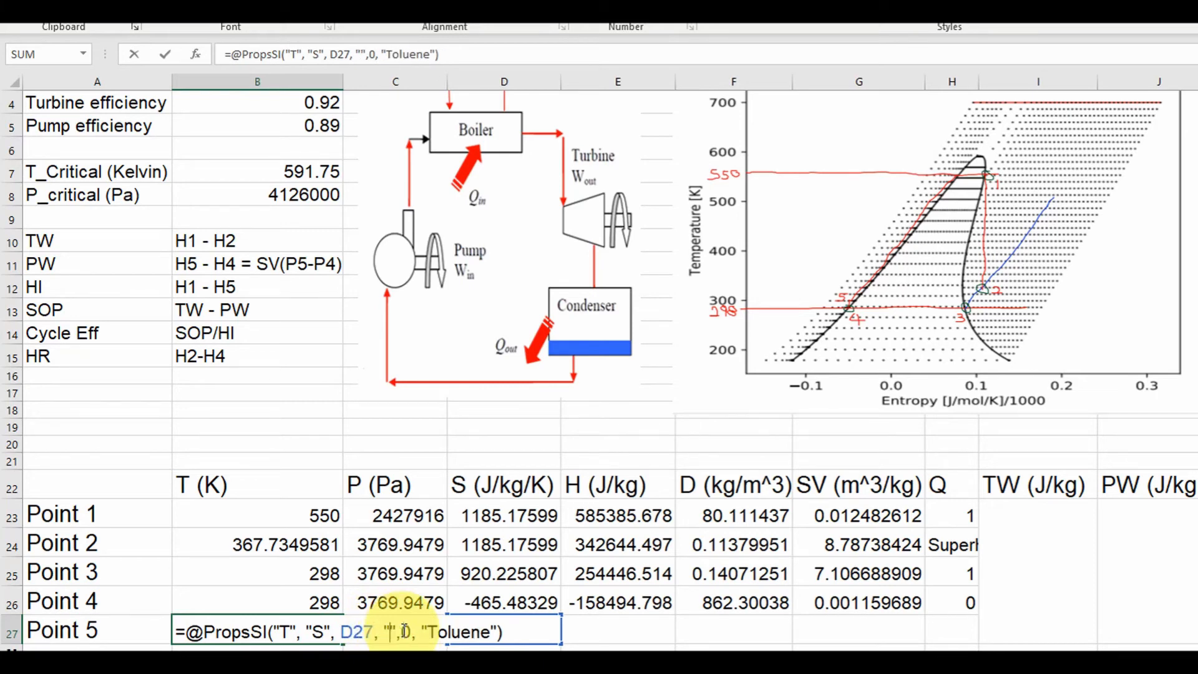
pyautogui.write('P')
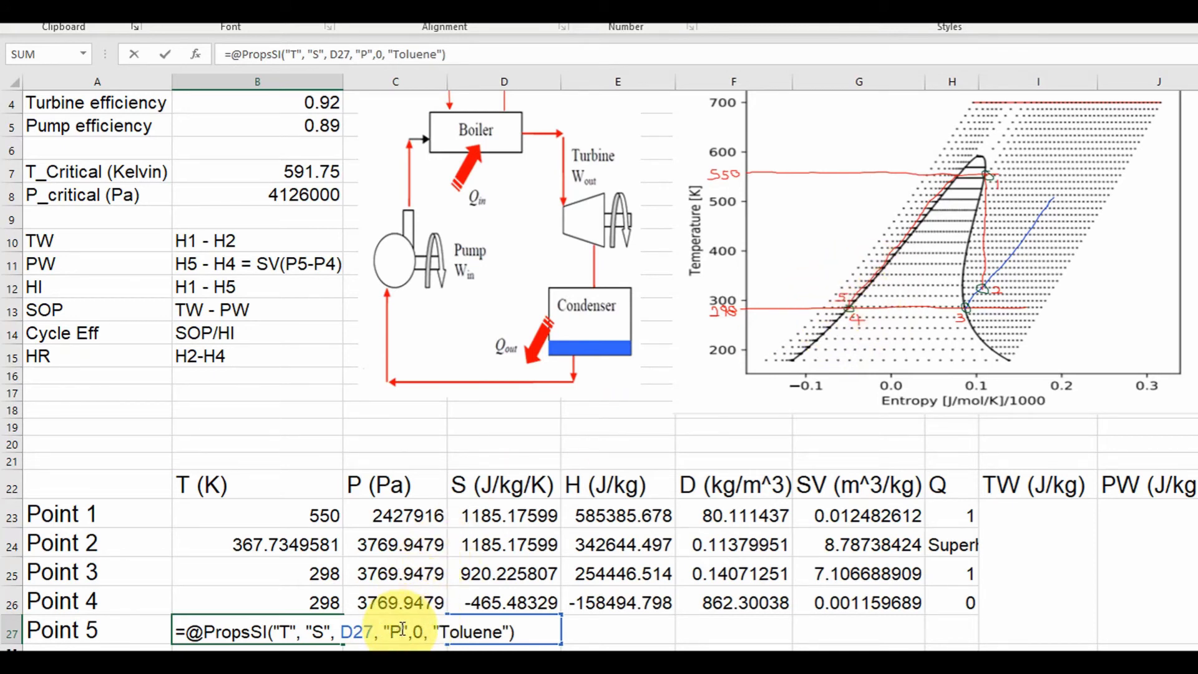
pyautogui.write('|')
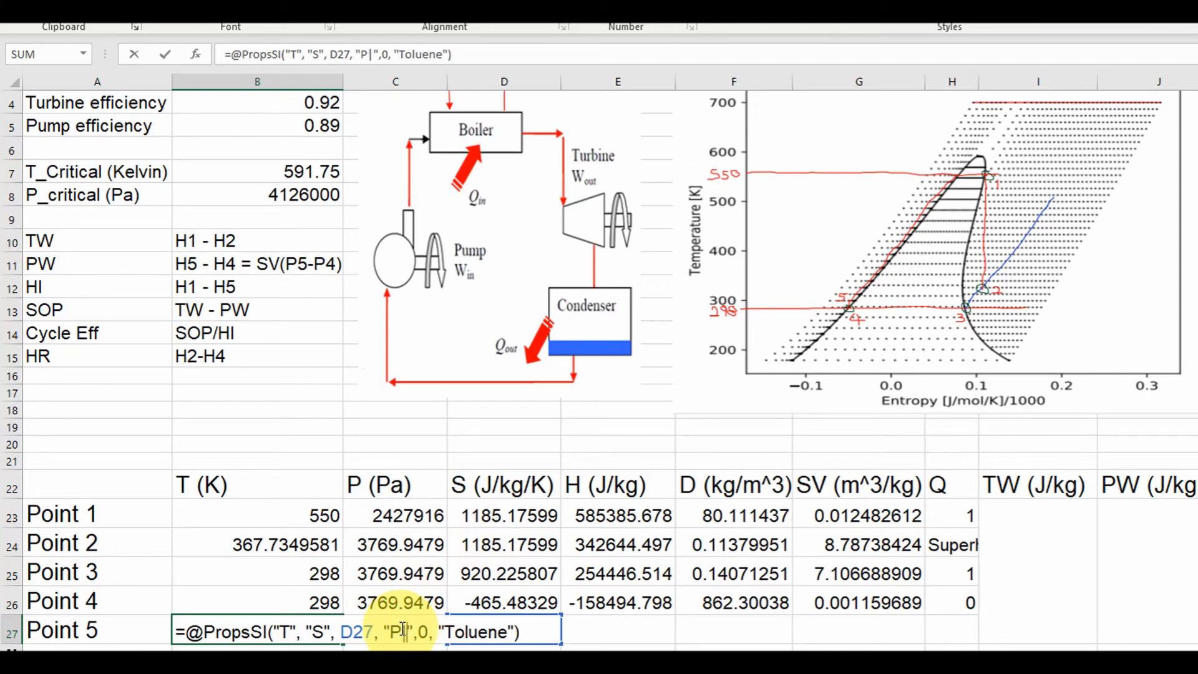
pyautogui.write('li')
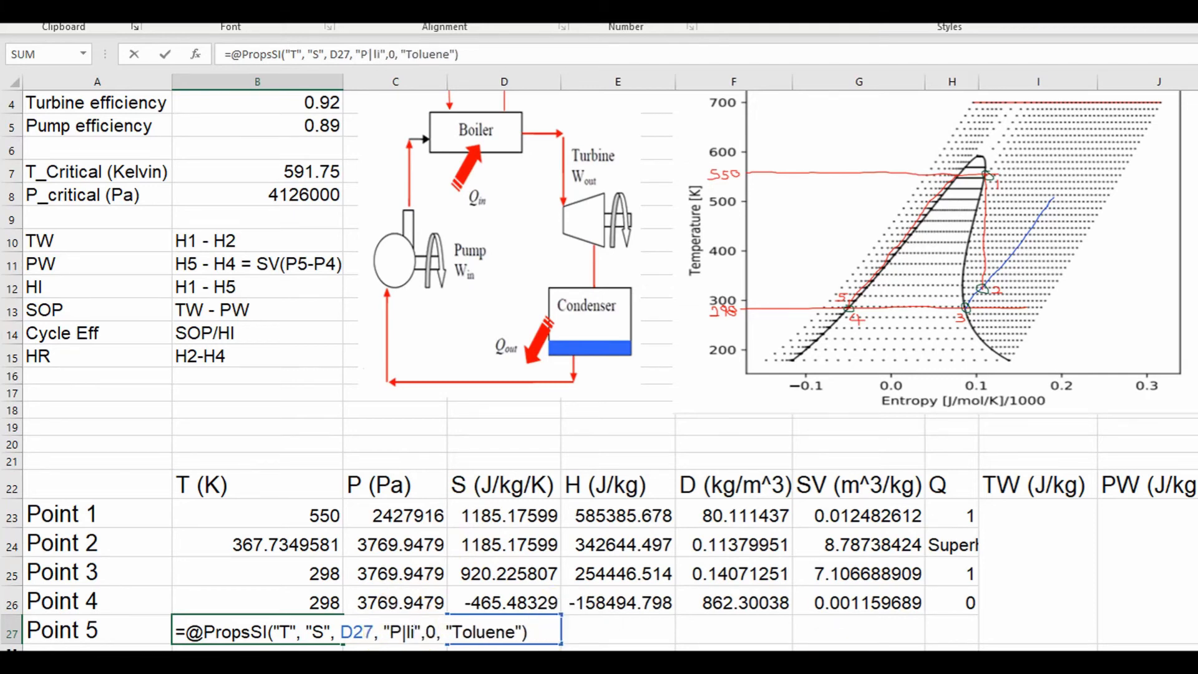
pyautogui.write('quid')
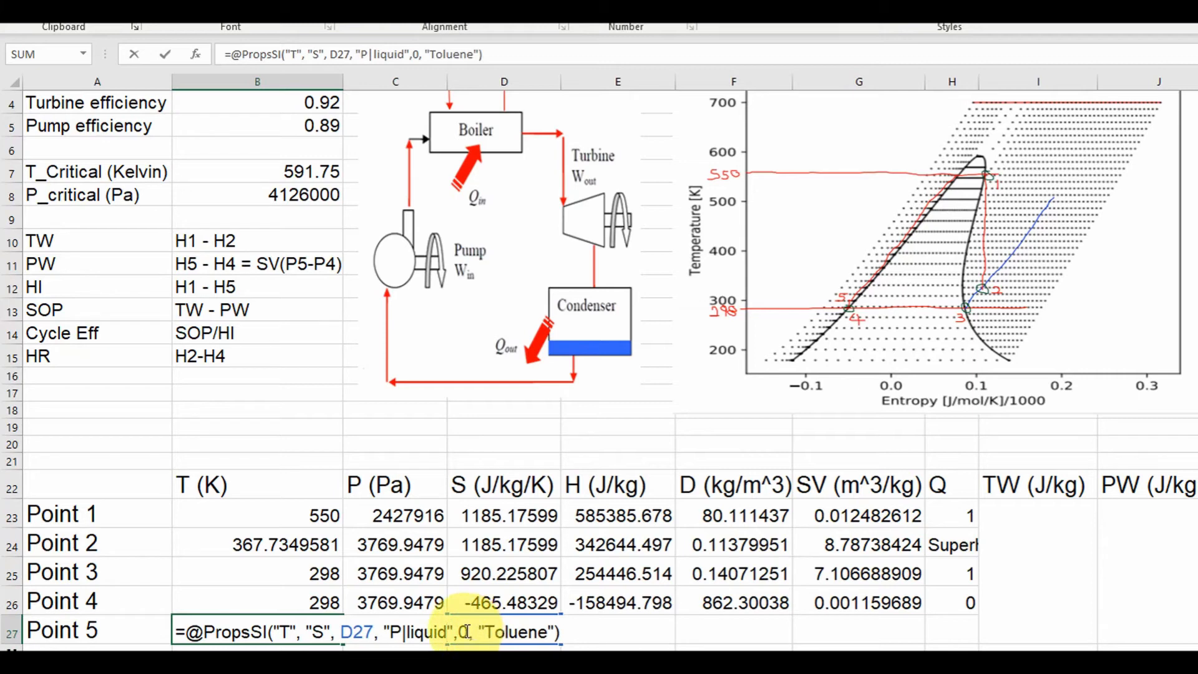
pyautogui.press('BackSpace')
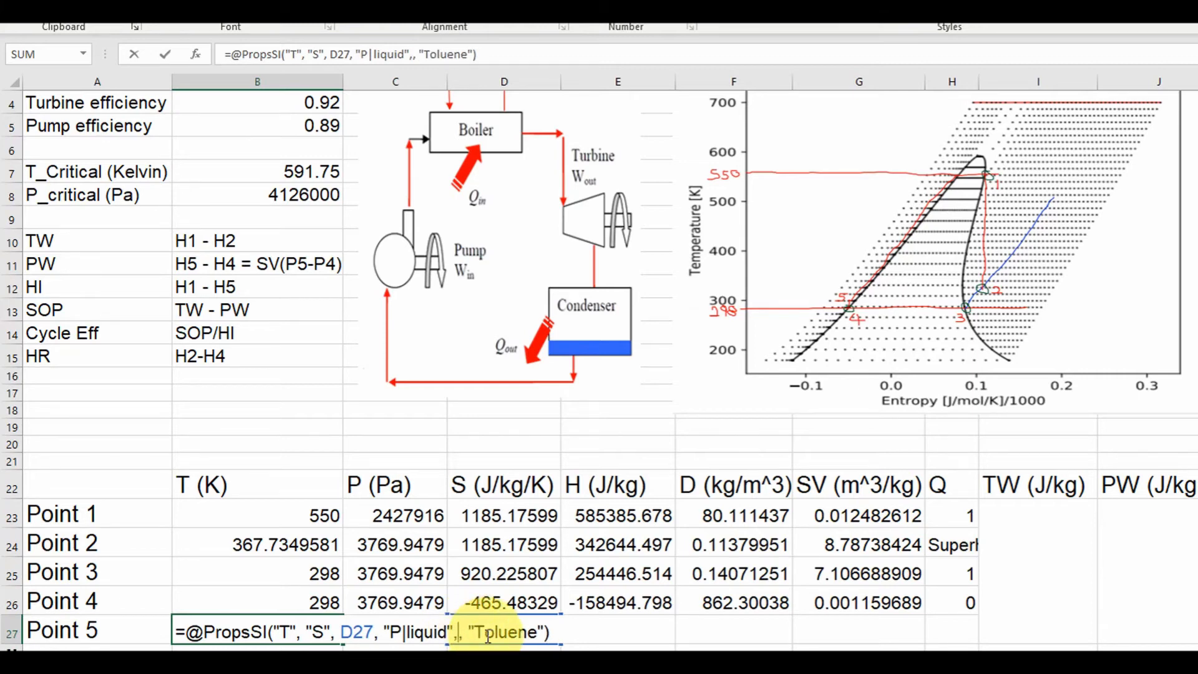
pyautogui.write('C27')
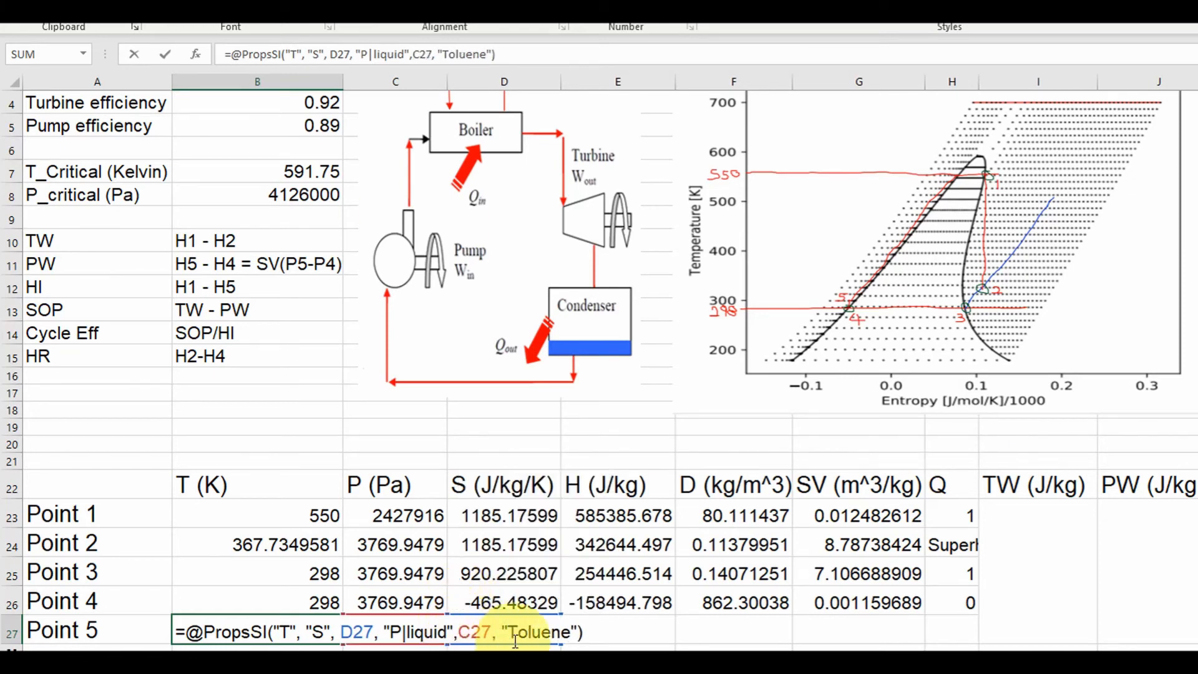
pyautogui.click(589, 632)
pyautogui.press('Return')
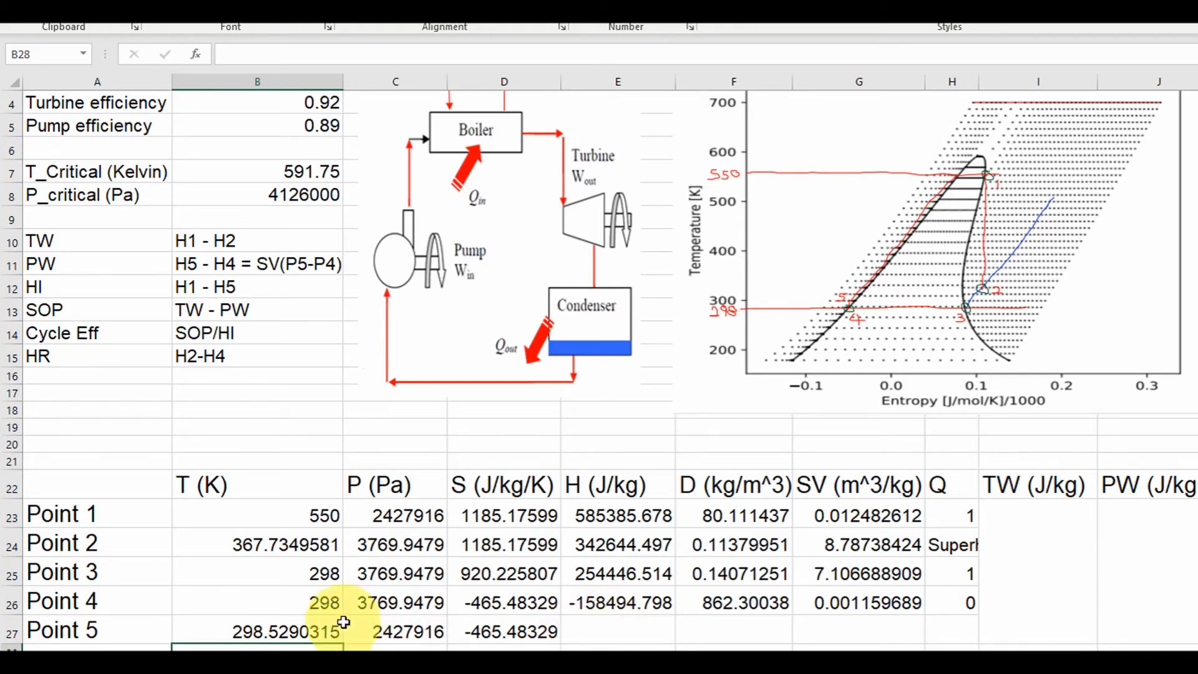
pyautogui.click(273, 632)
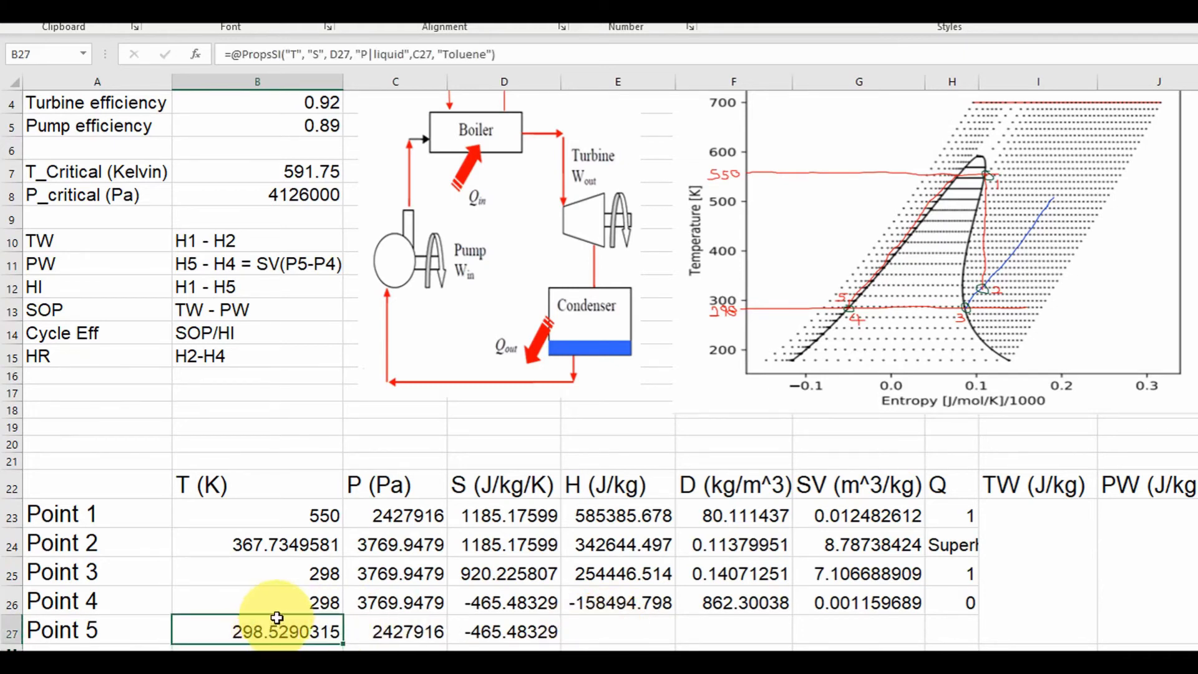
pyautogui.moveTo(512, 54); pyautogui.dragTo(234, 54)
pyautogui.hotkey('ctrl', 'c')
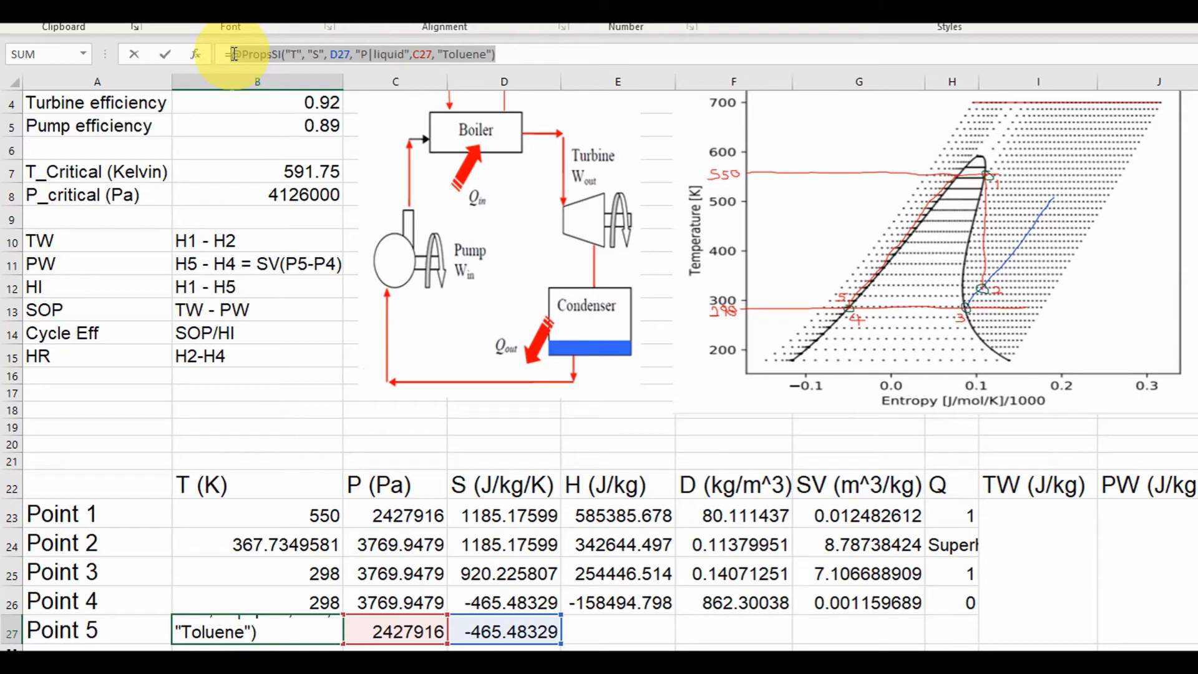
pyautogui.press('Return')
pyautogui.click(596, 621)
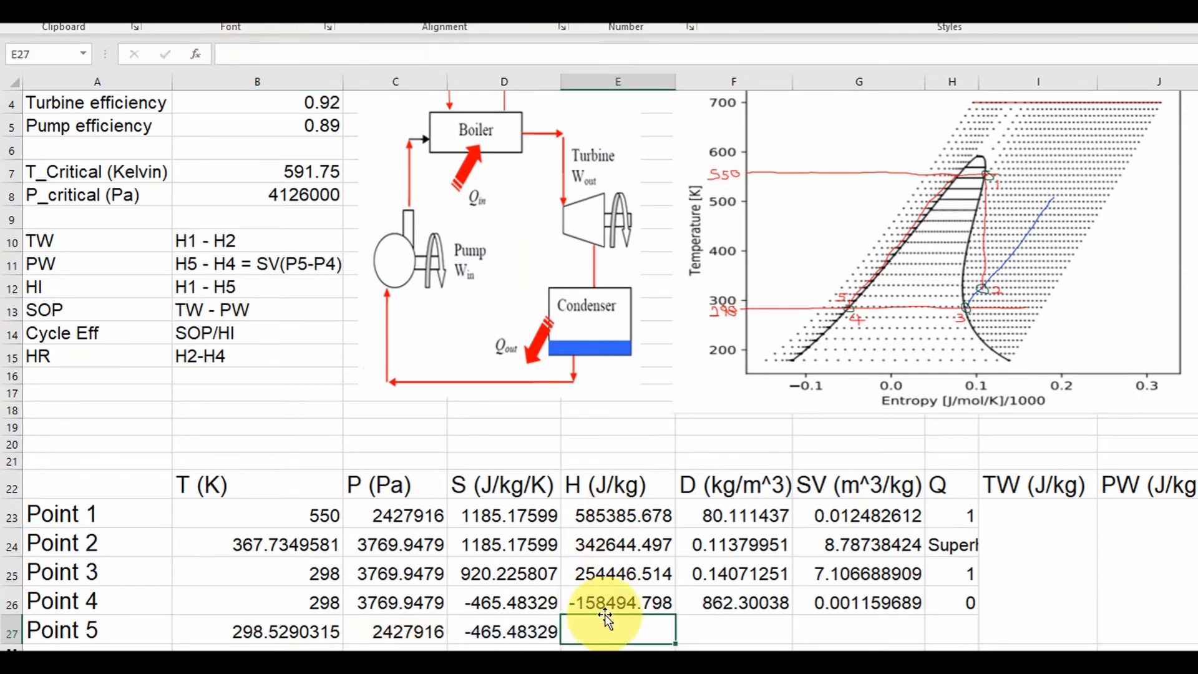
pyautogui.write('=')
pyautogui.hotkey('ctrl', 'v')
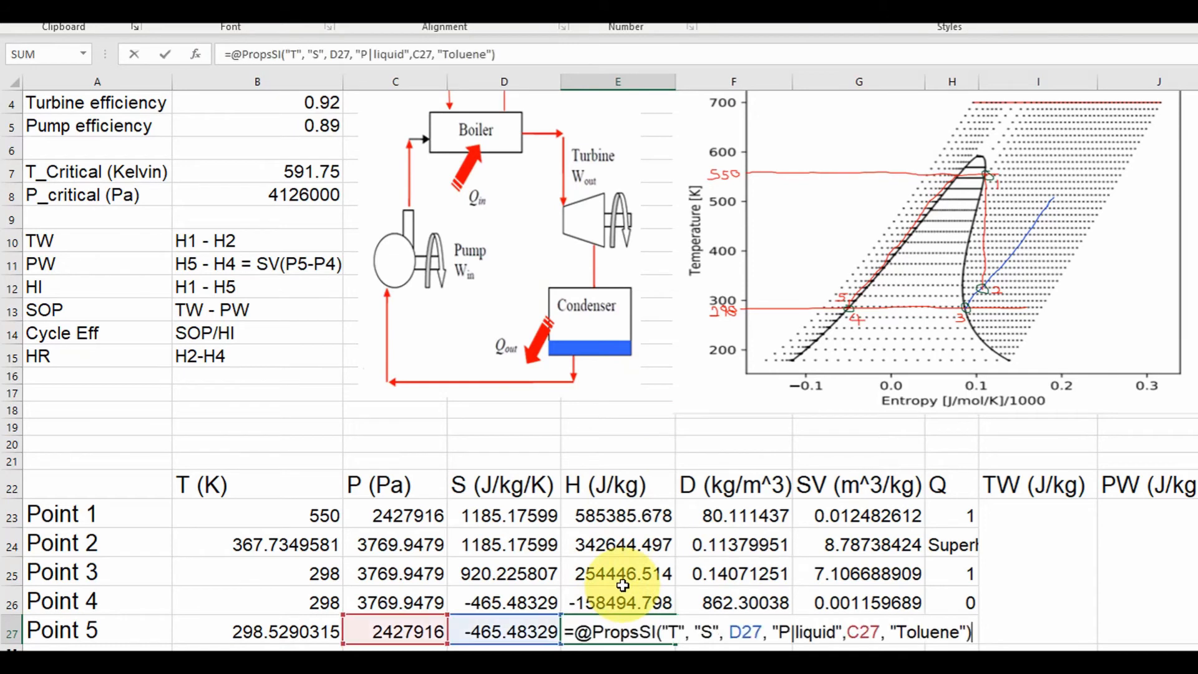
pyautogui.click(681, 626)
pyautogui.press('BackSpace')
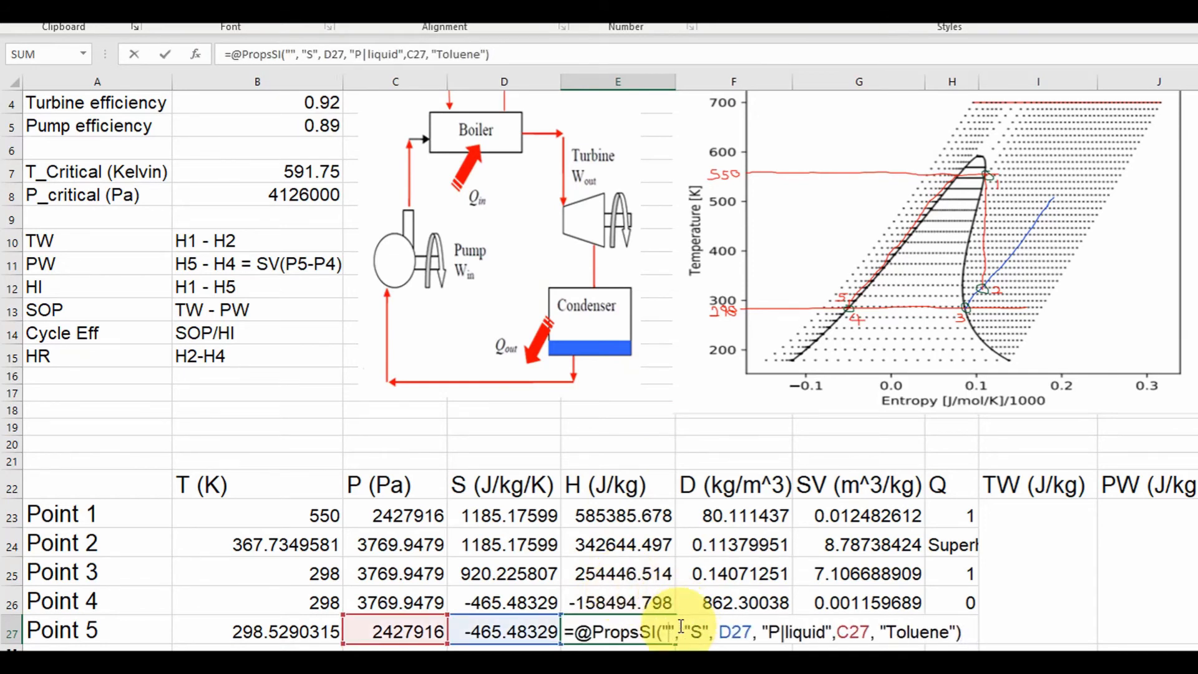
pyautogui.write('H')
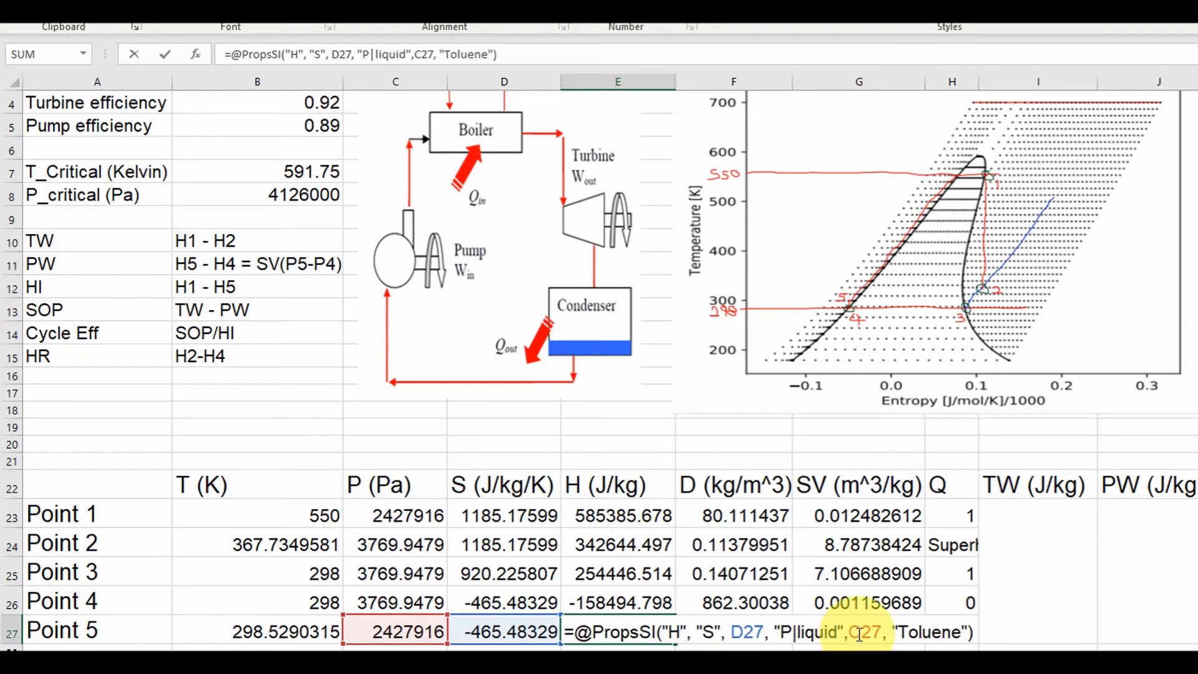
pyautogui.click(982, 632)
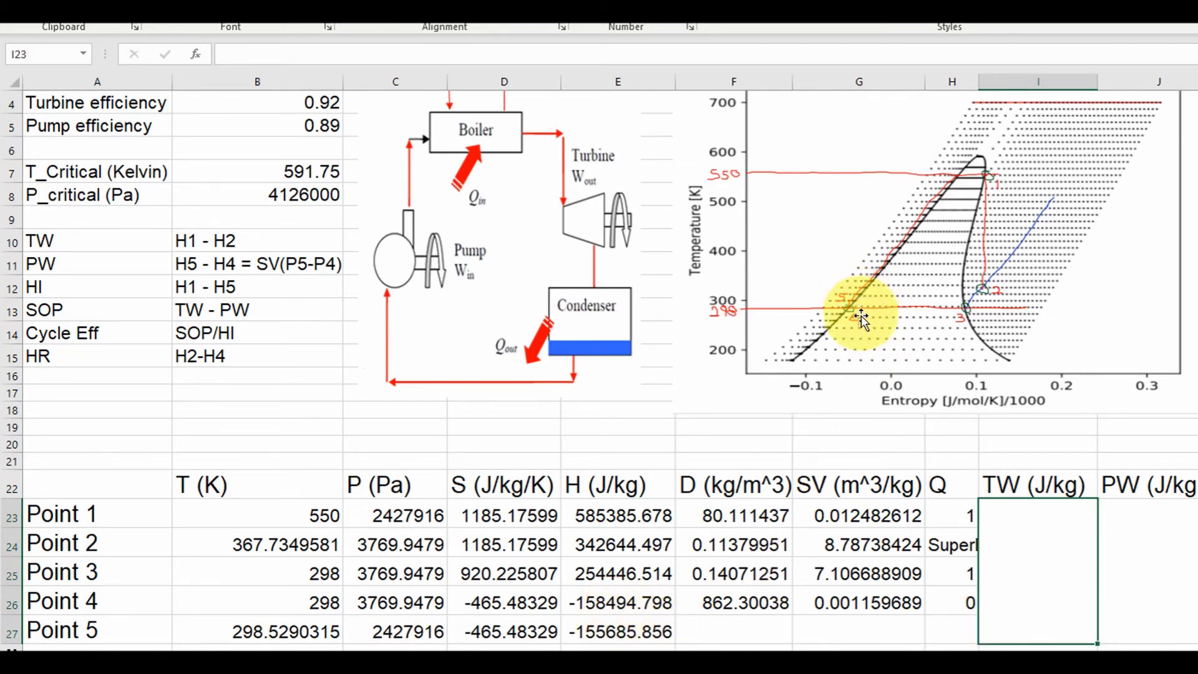
pyautogui.click(716, 626)
pyautogui.write('=')
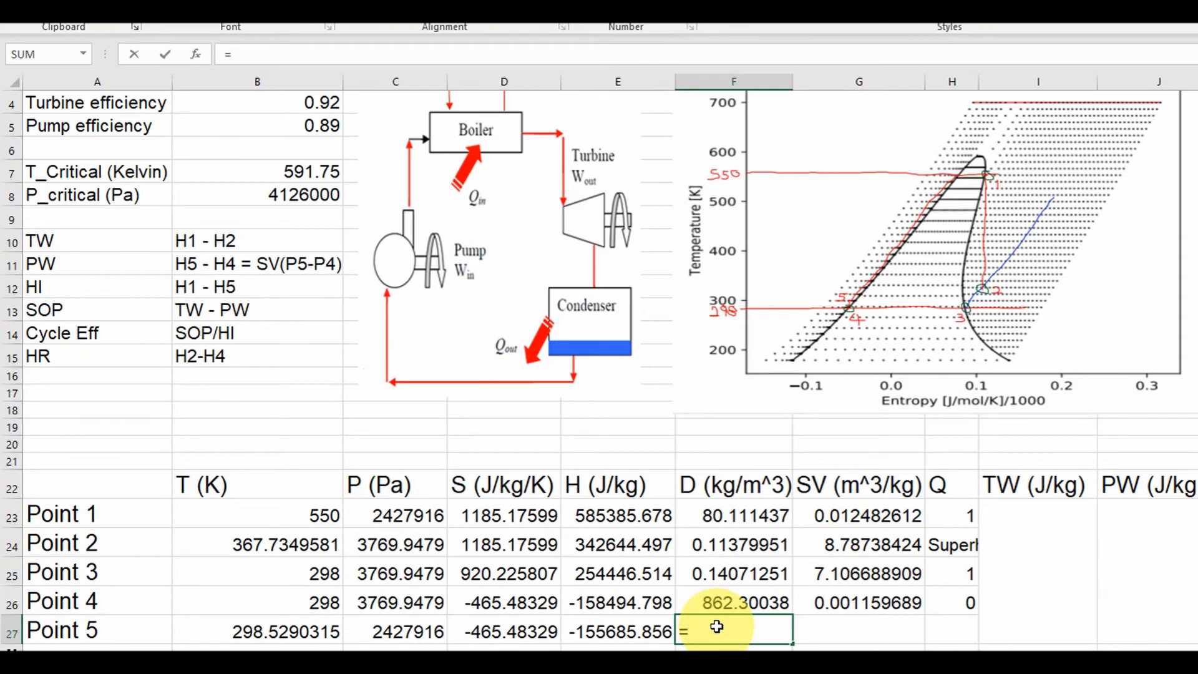
pyautogui.hotkey('ctrl', 'v')
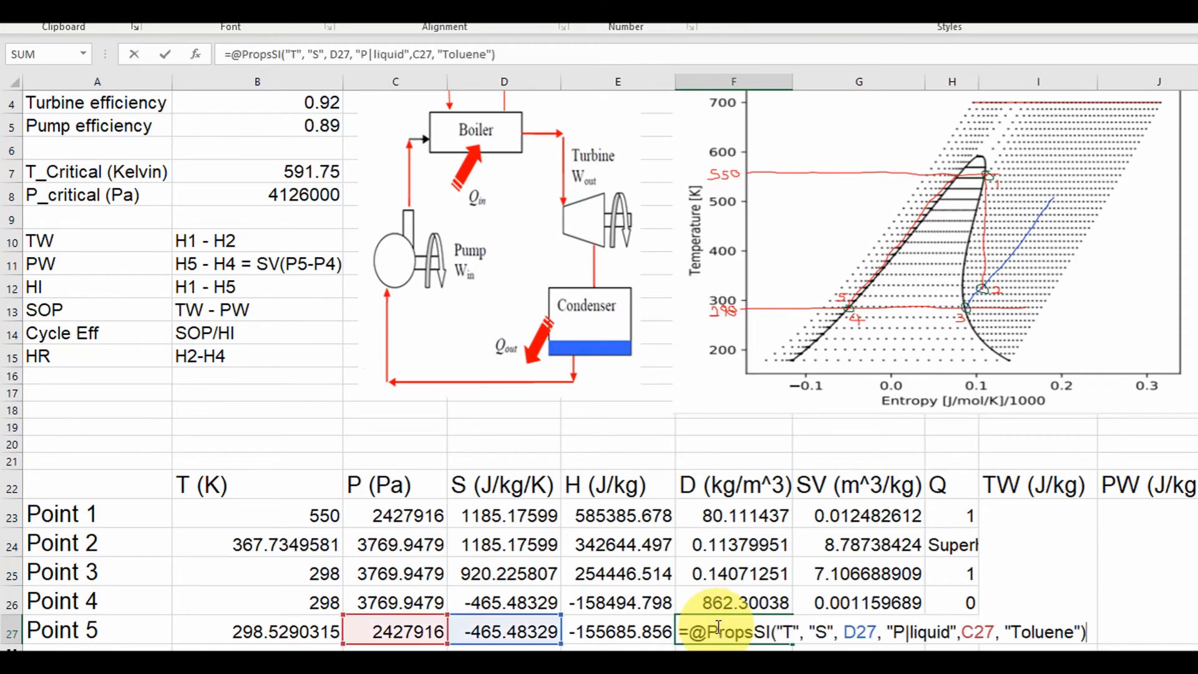
pyautogui.doubleClick(789, 633)
pyautogui.write('D')
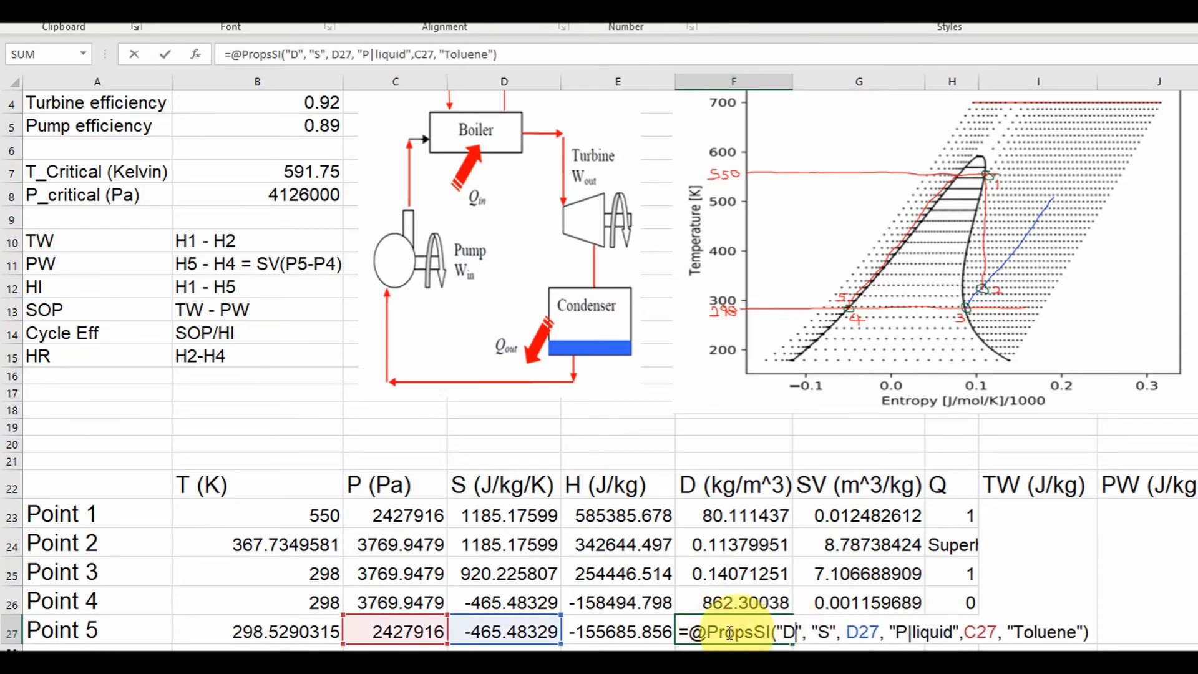
pyautogui.click(1092, 631)
pyautogui.press('Return')
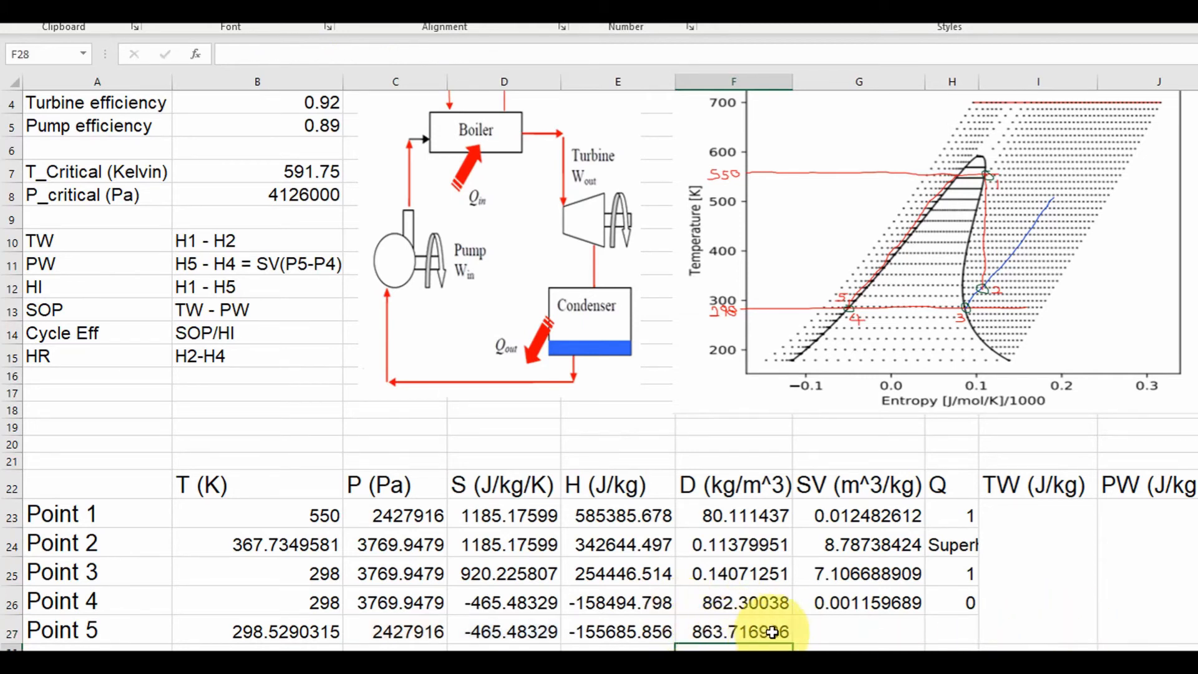
# Step: Calculate Point 5's specific volume in G27 as 1 divided by its density in F27
pyautogui.click(842, 622)
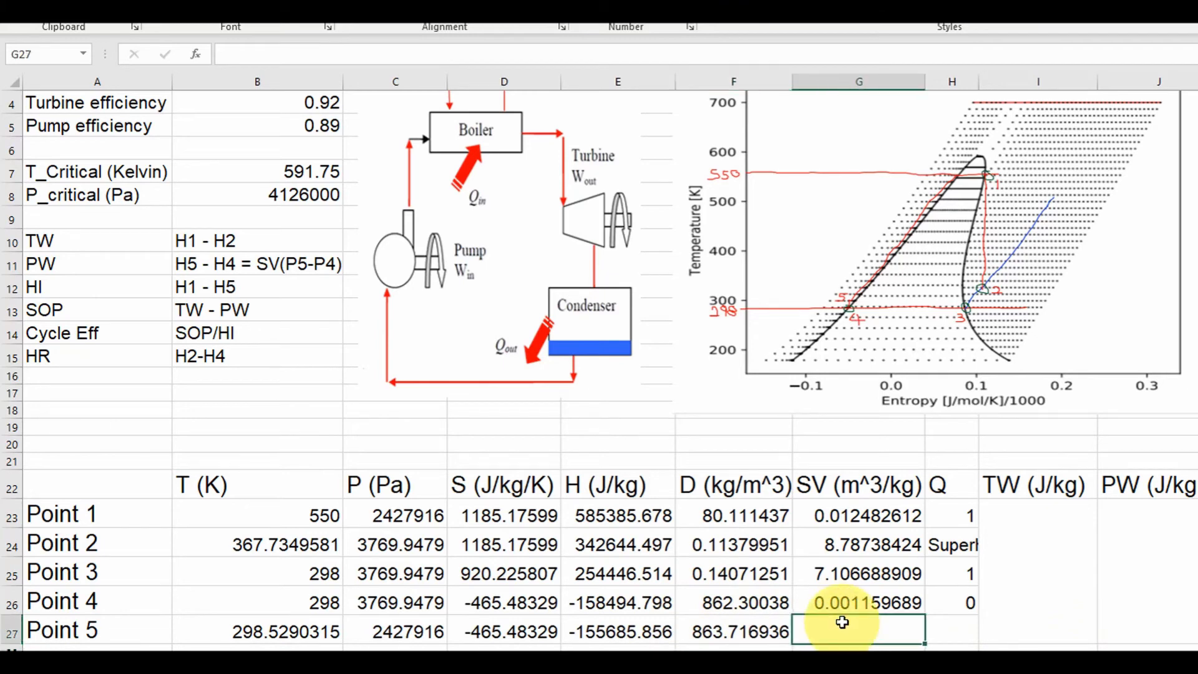
pyautogui.write('=1/')
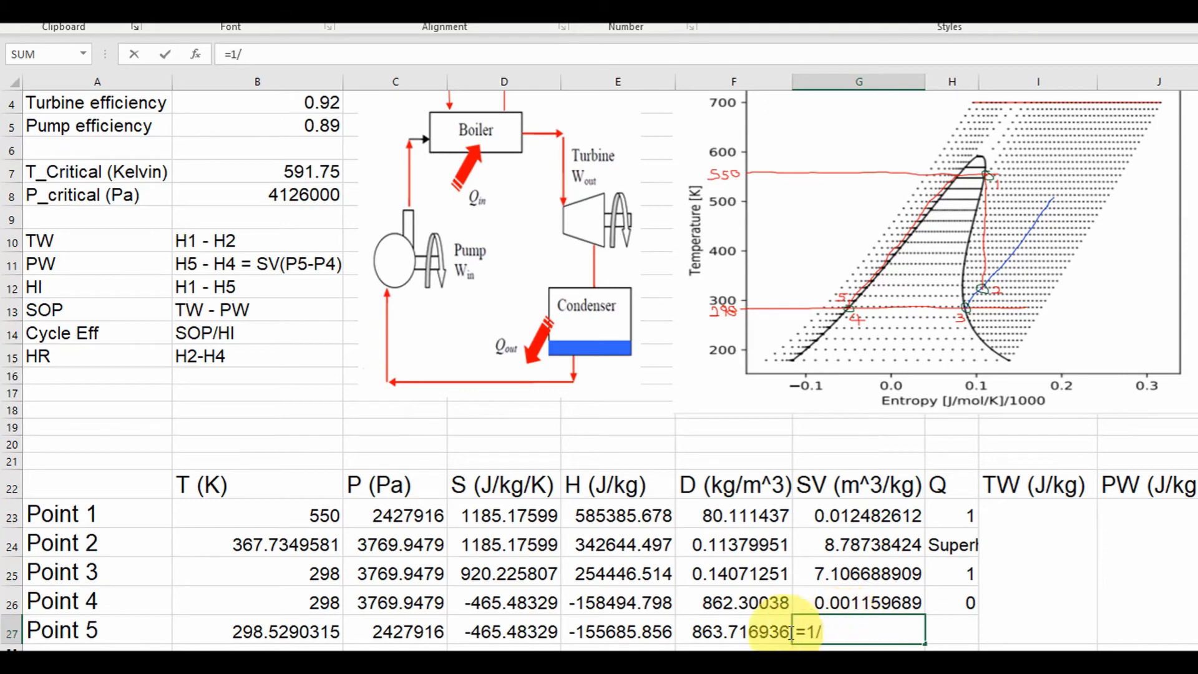
pyautogui.click(724, 632)
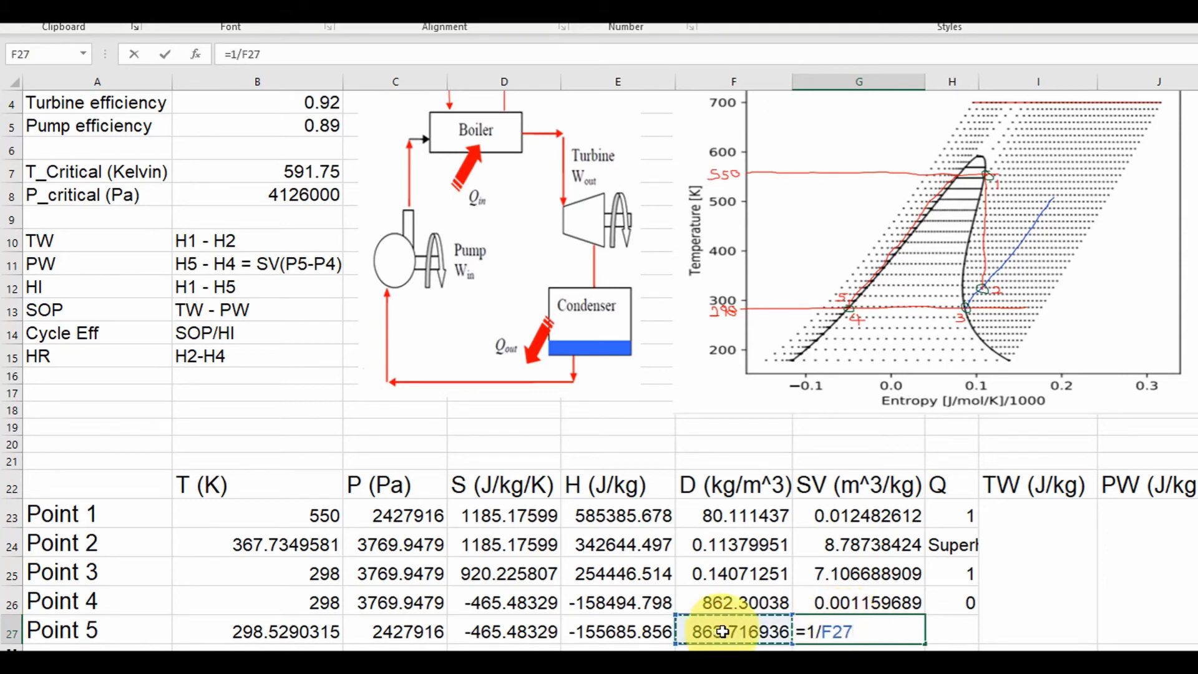
pyautogui.press('Return')
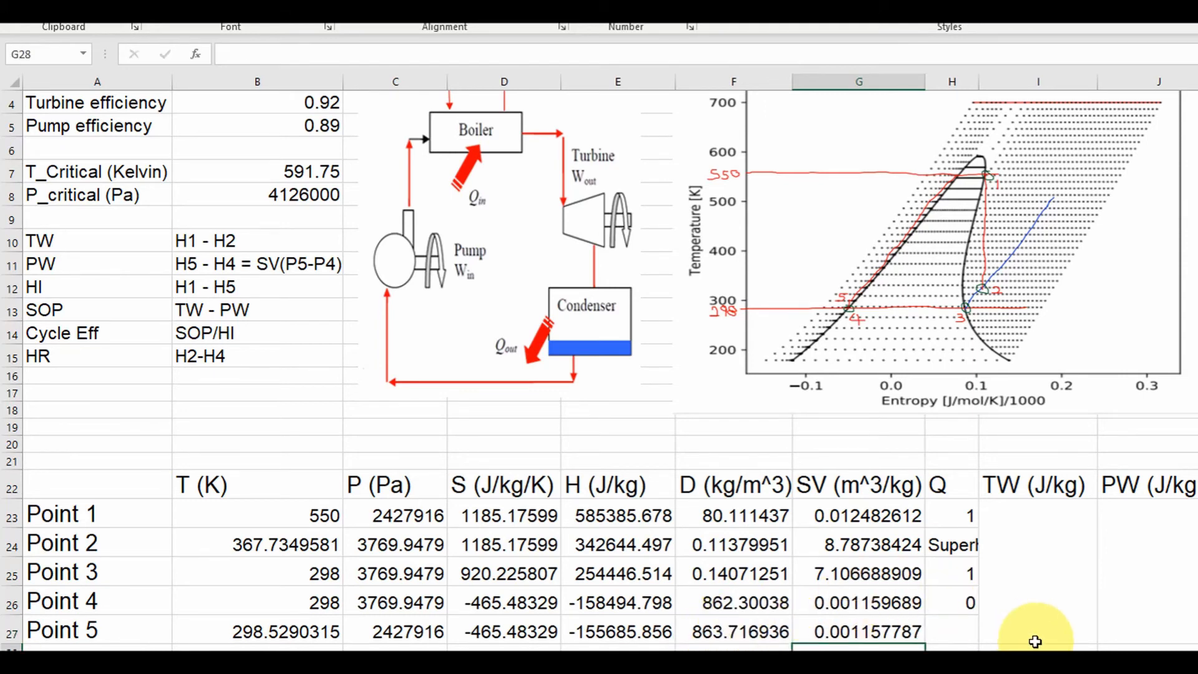
# Step: Enter "subcooled" as Point 5's quality in H27
pyautogui.click(956, 624)
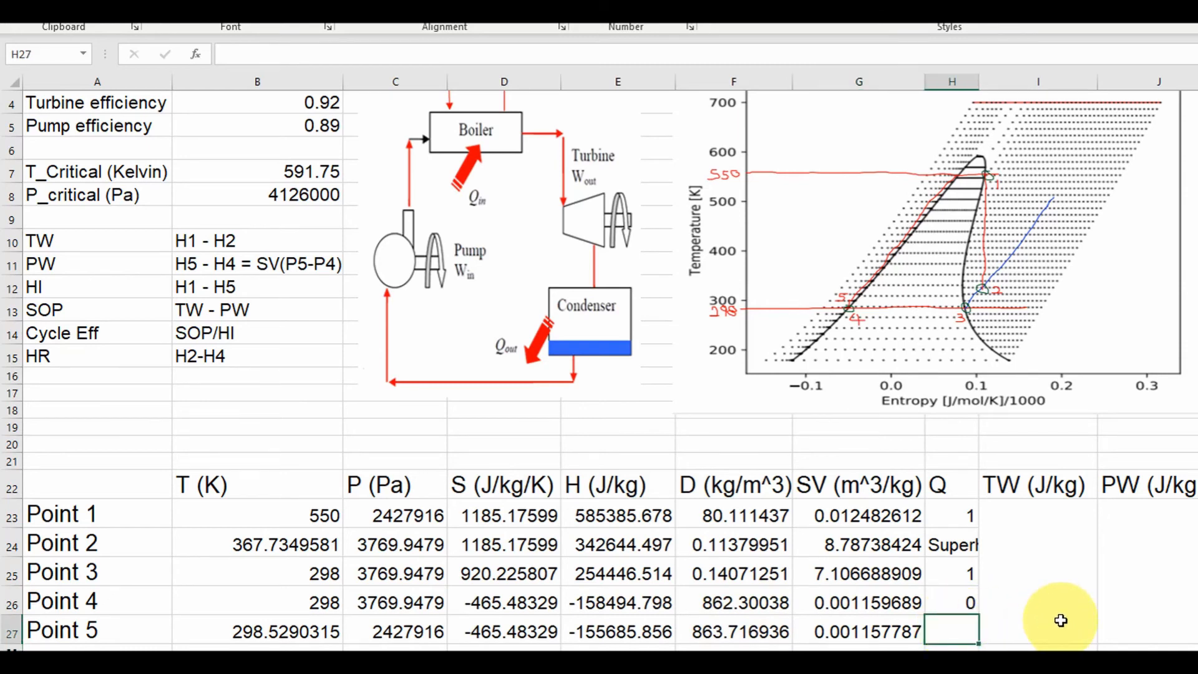
pyautogui.write('subcooled')
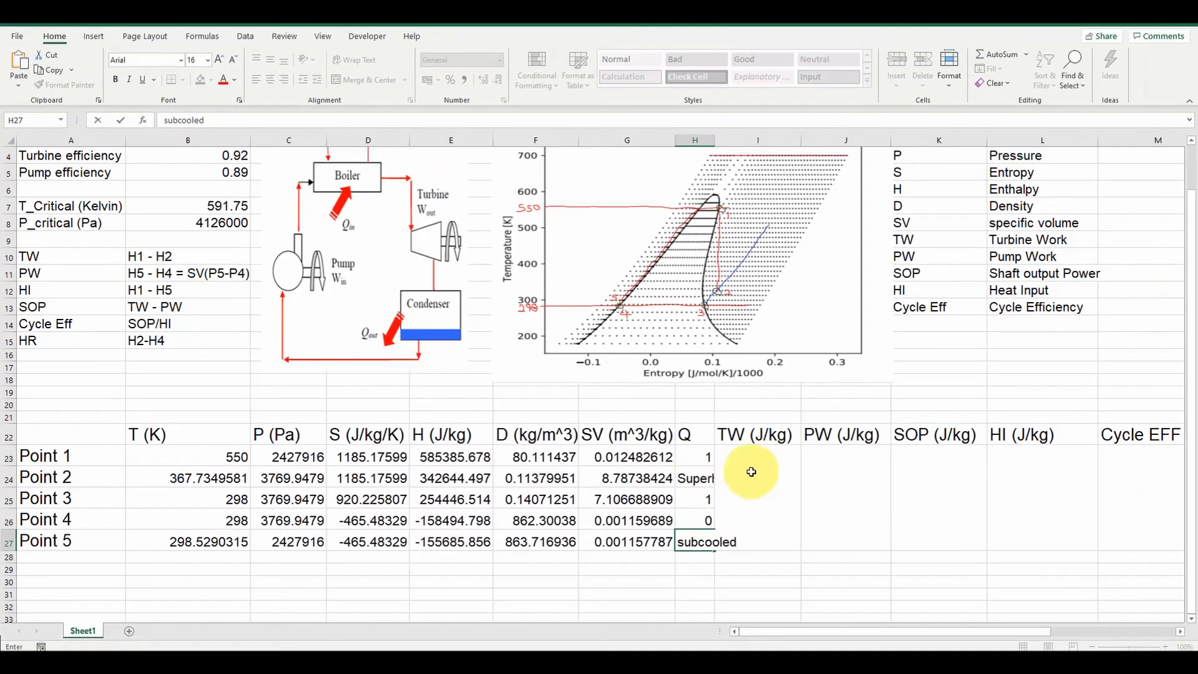
pyautogui.click(757, 478)
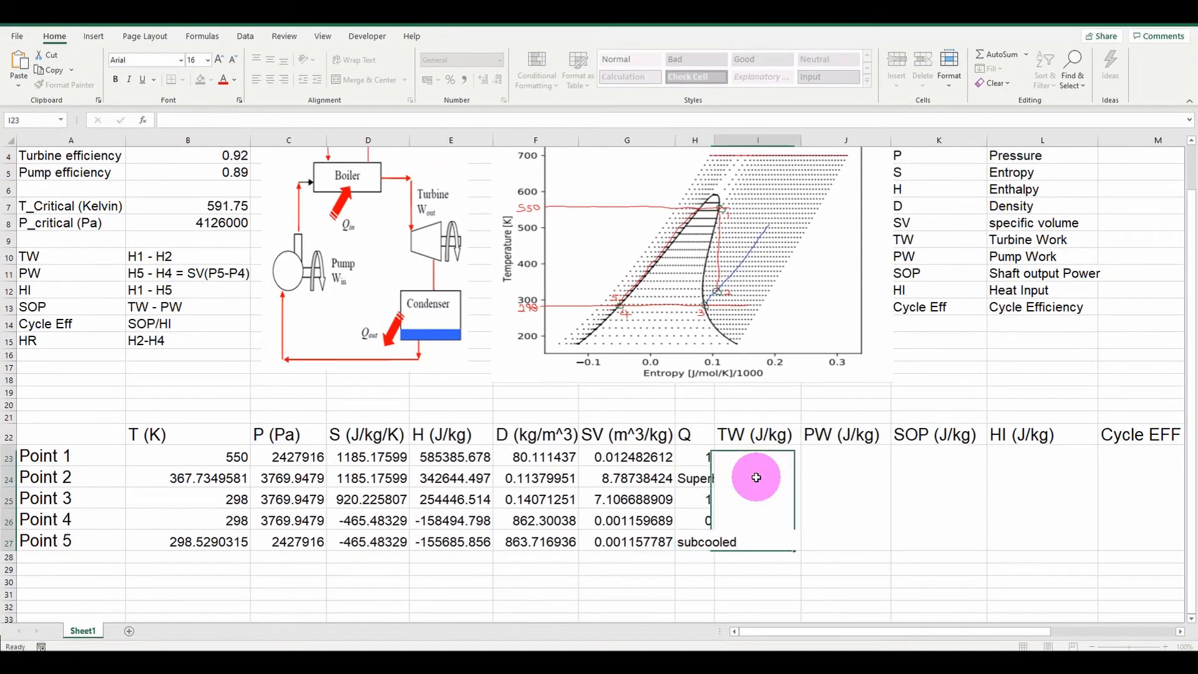
# Step: Insert the mass flow symbol "M" in front of the turbine work expression H1 - H2 in B10
pyautogui.scroll(1, 156, 306)
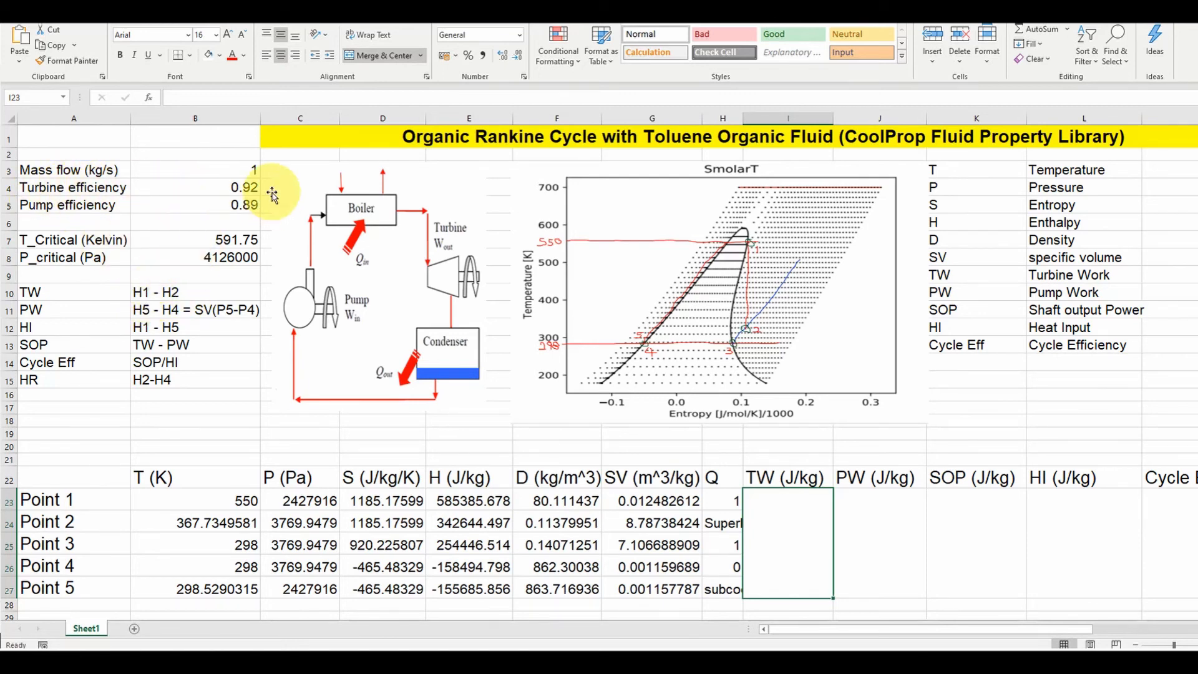
pyautogui.click(136, 290)
pyautogui.doubleClick(136, 291)
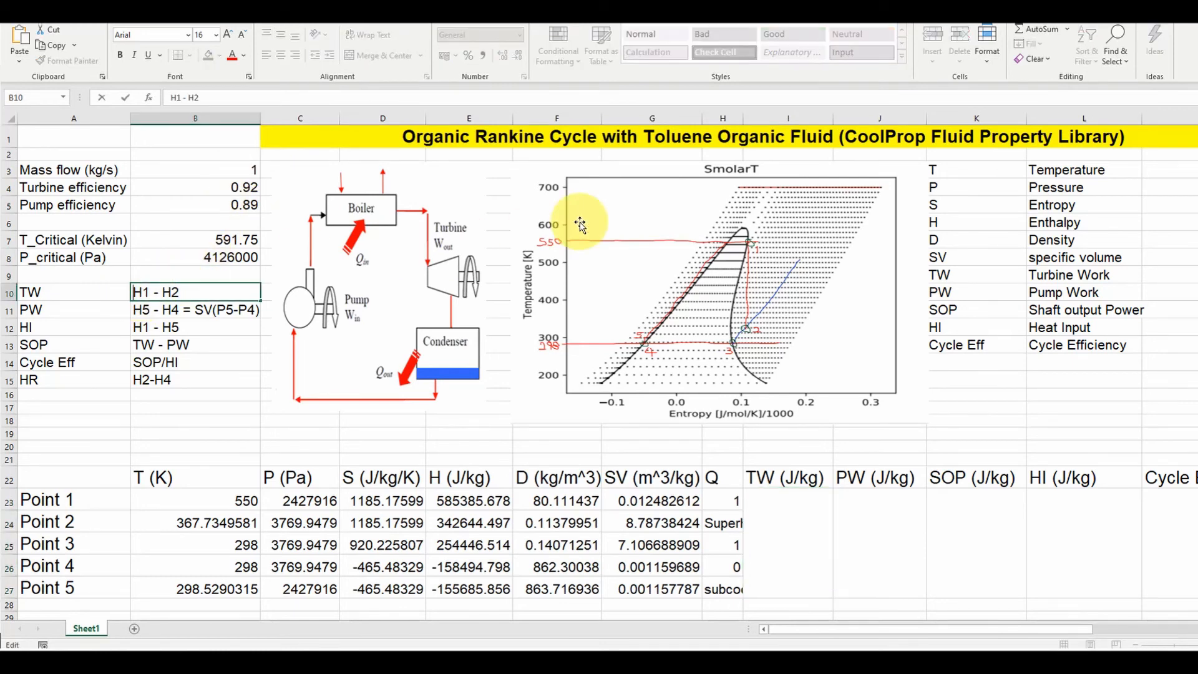
pyautogui.write('M')
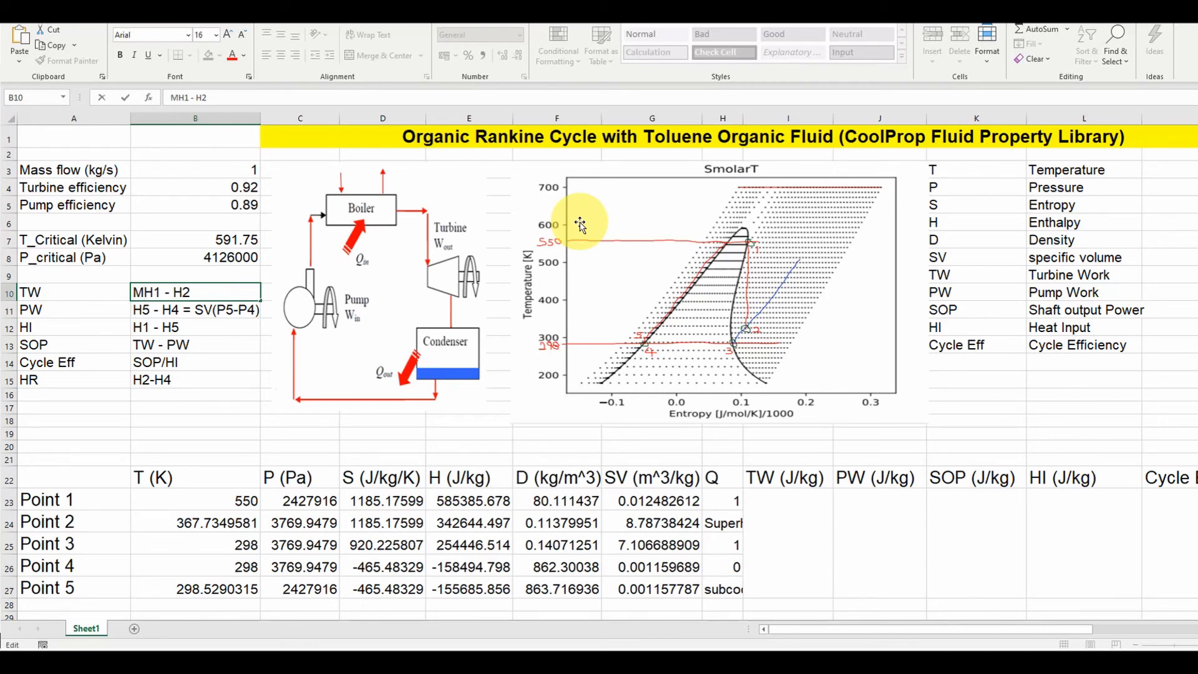